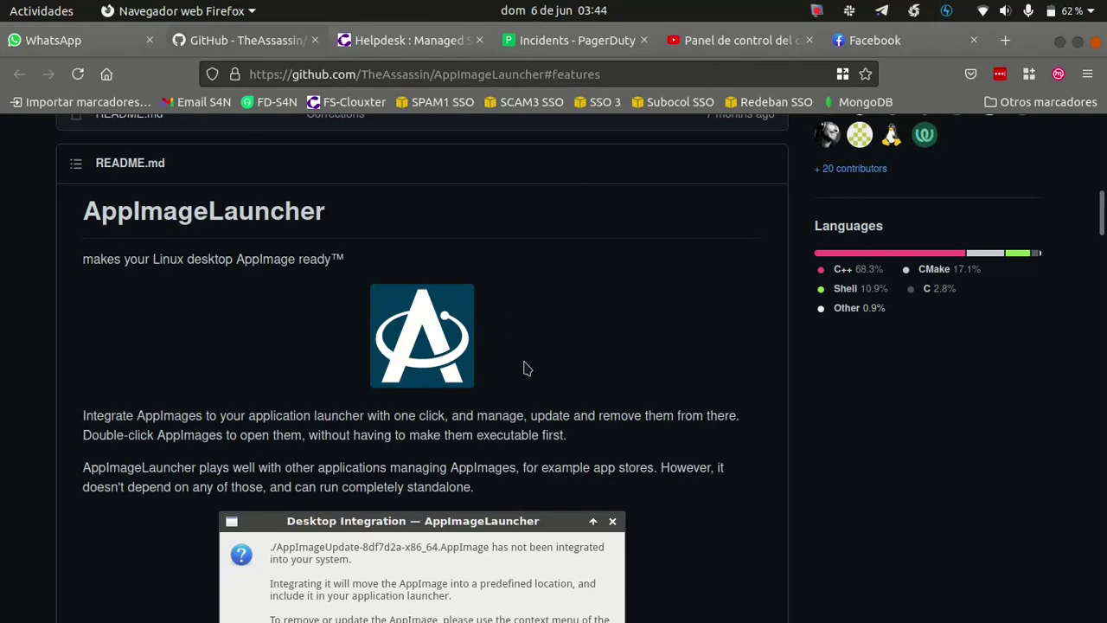
key(super)
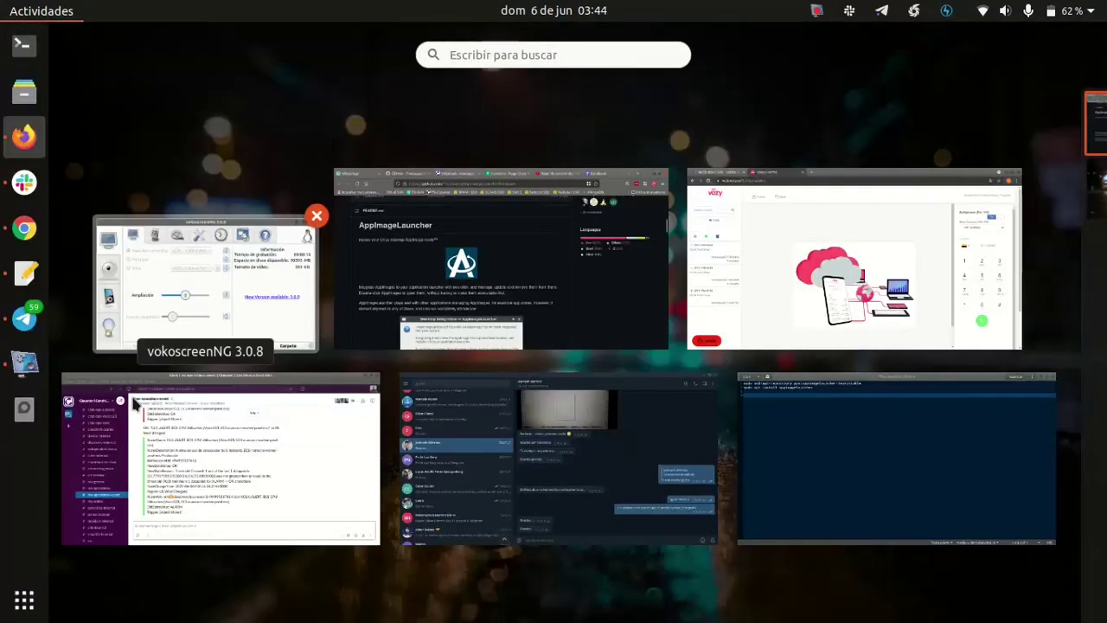
scroll(322, 374, down, 1)
key(super+a)
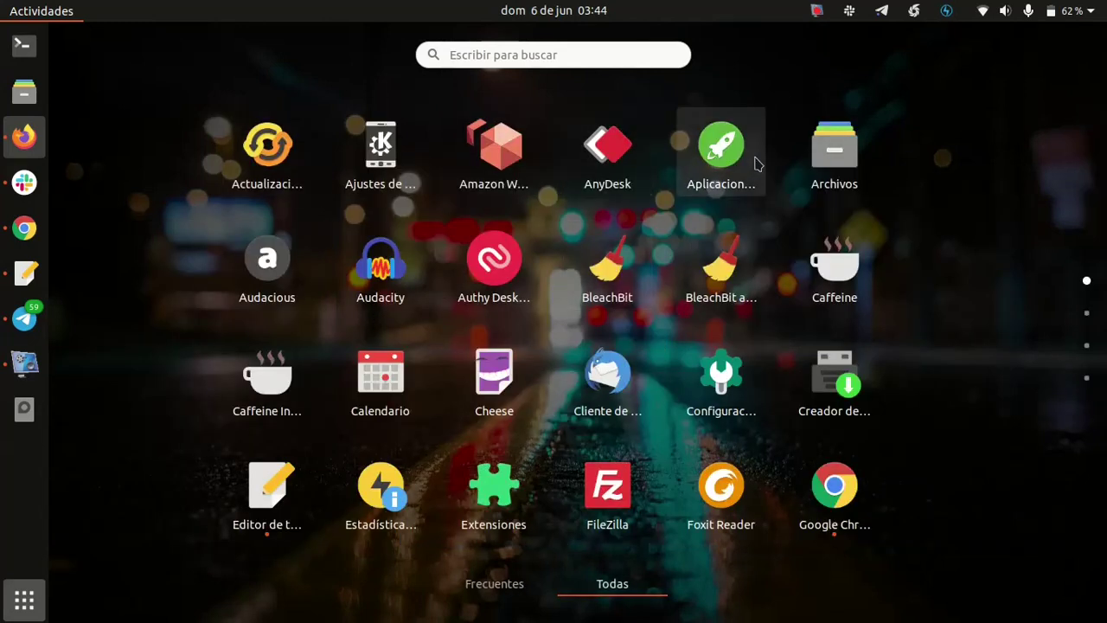
key(super)
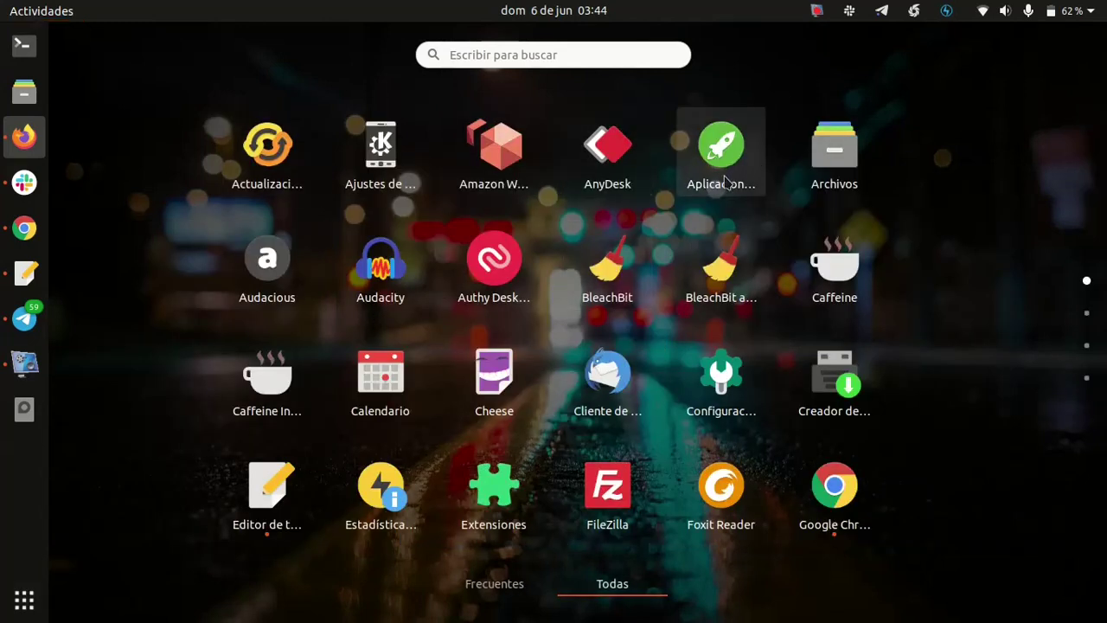
- Open the AppImages folder inside Documentos in the Archivos file manager
click(25, 92)
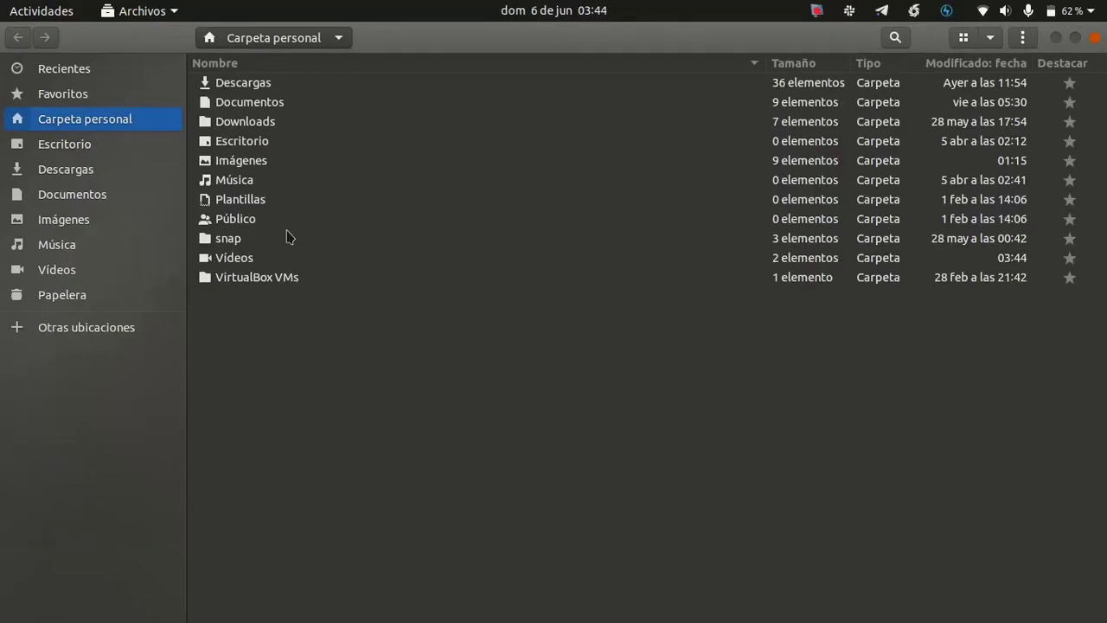
double_click(286, 102)
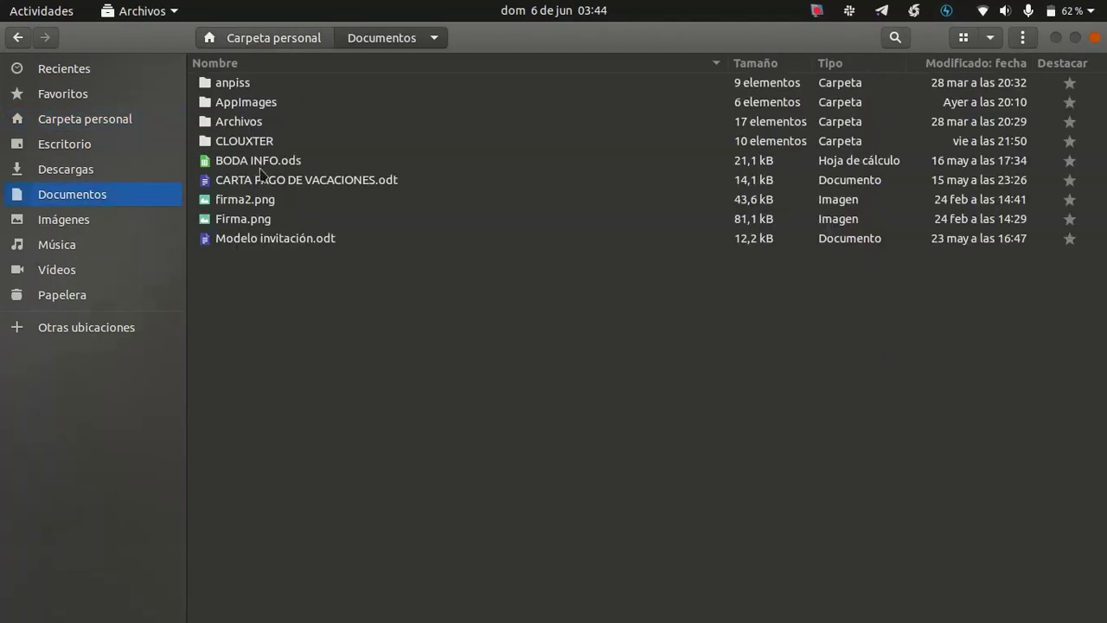
double_click(247, 105)
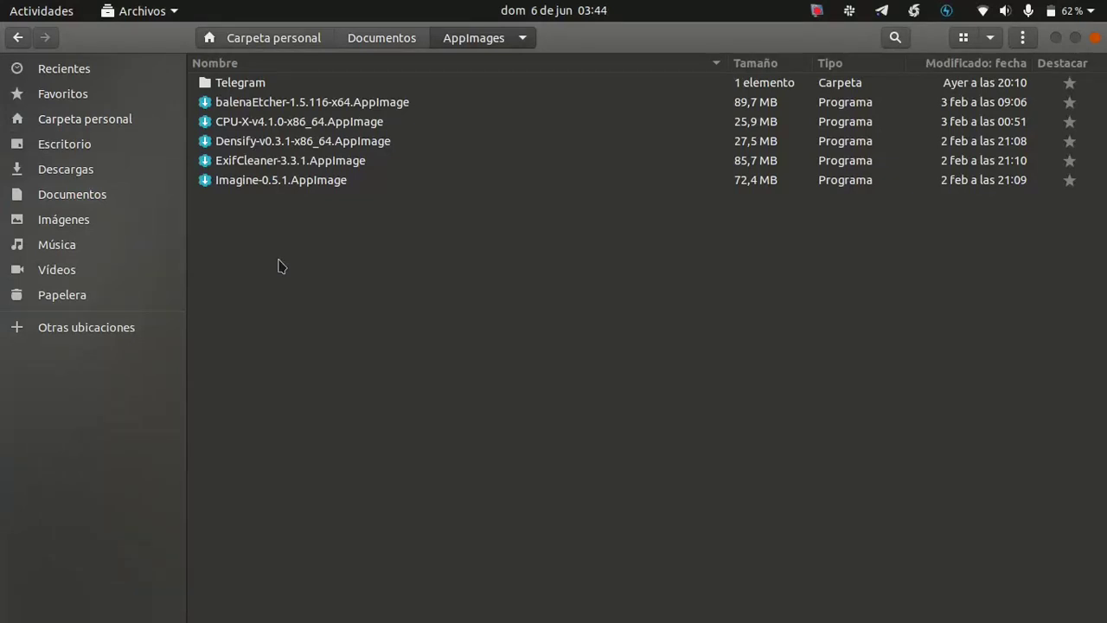
- Run balenaEtcher-1.5.116-x64.AppImage to see that it starts, and close its window again
click(312, 111)
right_click(312, 111)
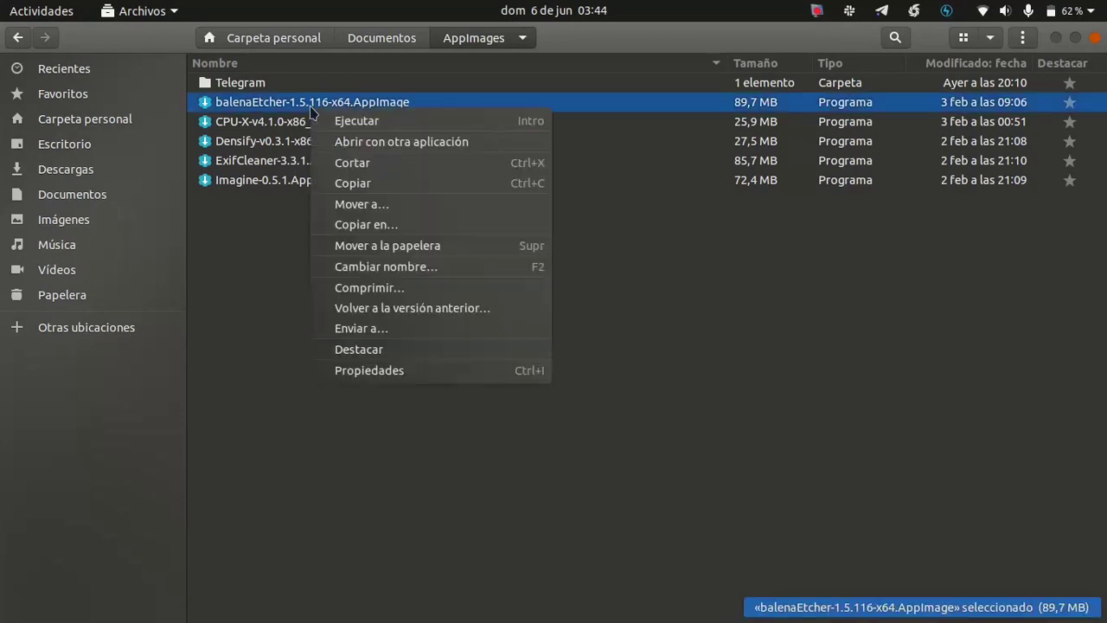
key(Escape)
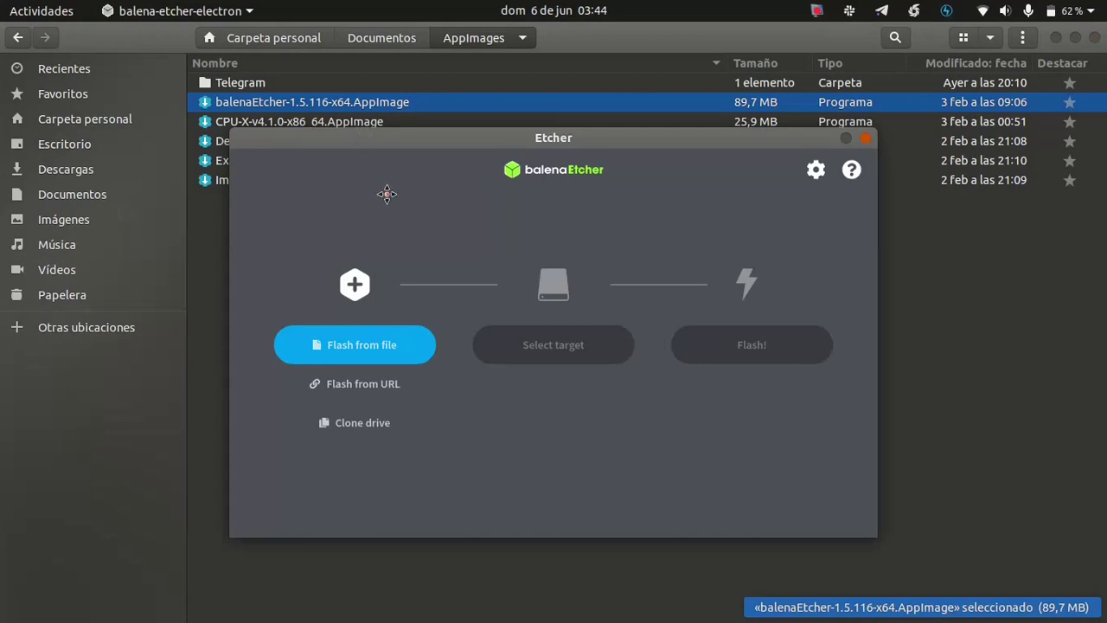
drag(387, 194, 399, 240)
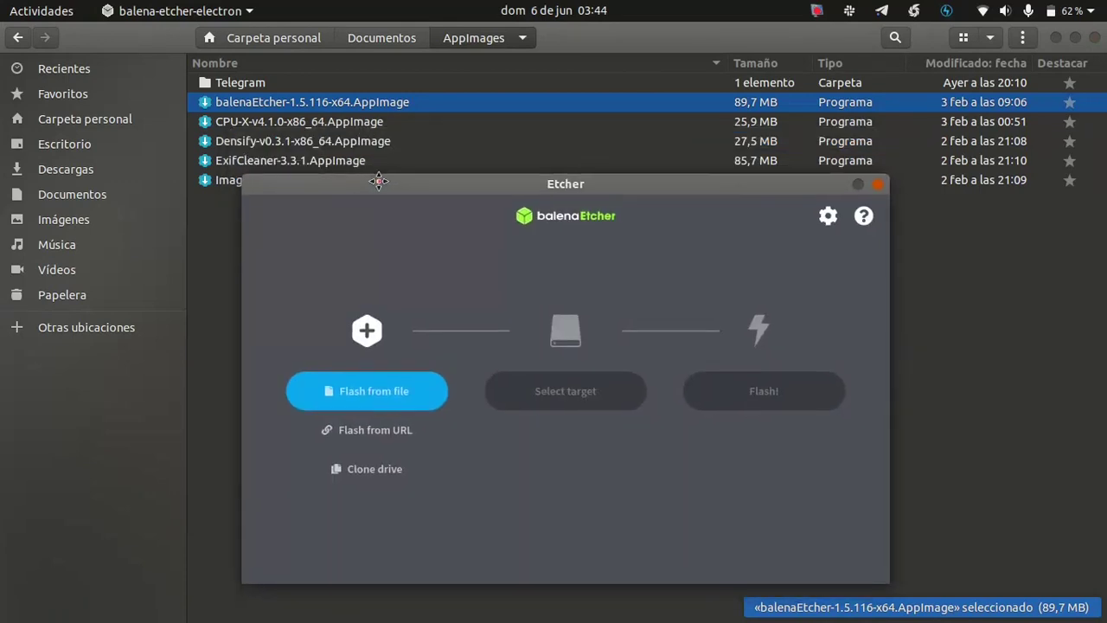
click(878, 184)
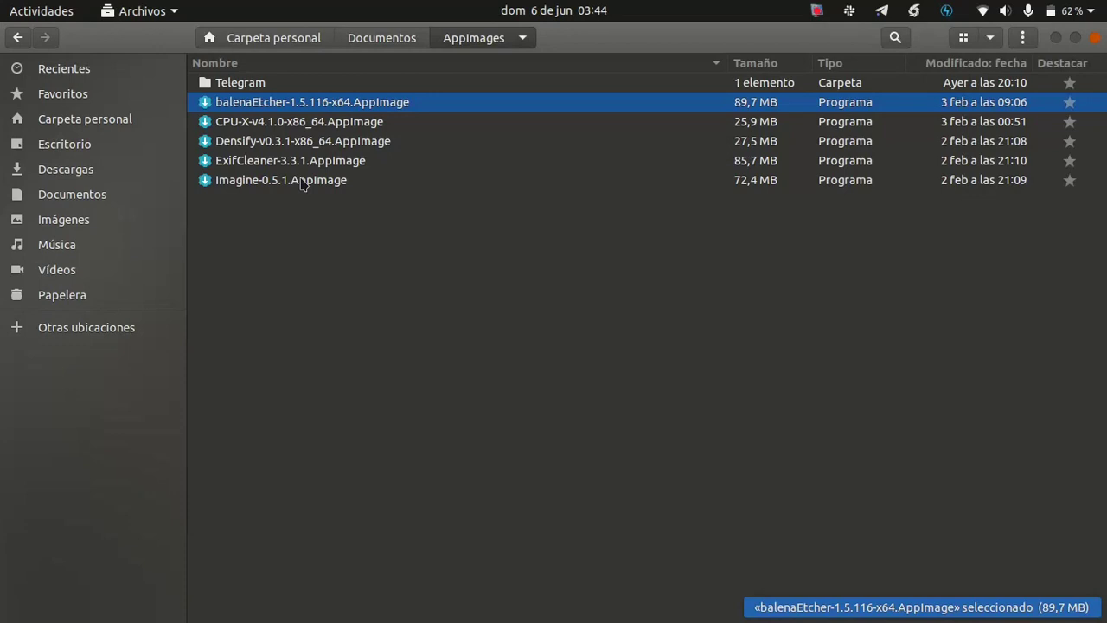
- Search the system for "bale" to check whether balenaEtcher is listed among the applications, and return to the AppImages folder
click(321, 209)
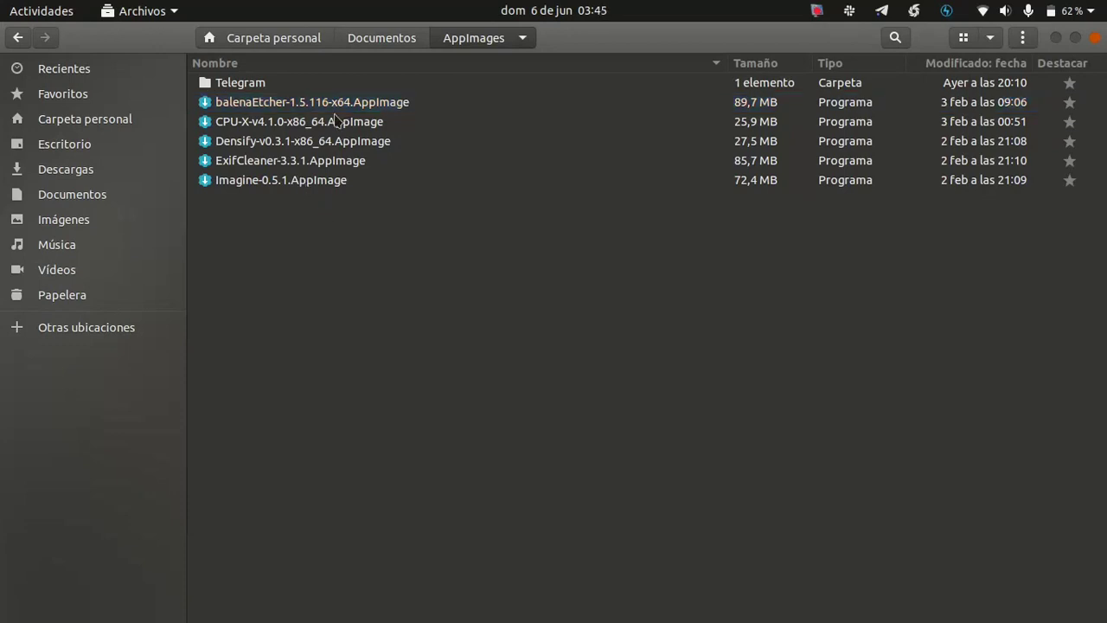
click(343, 108)
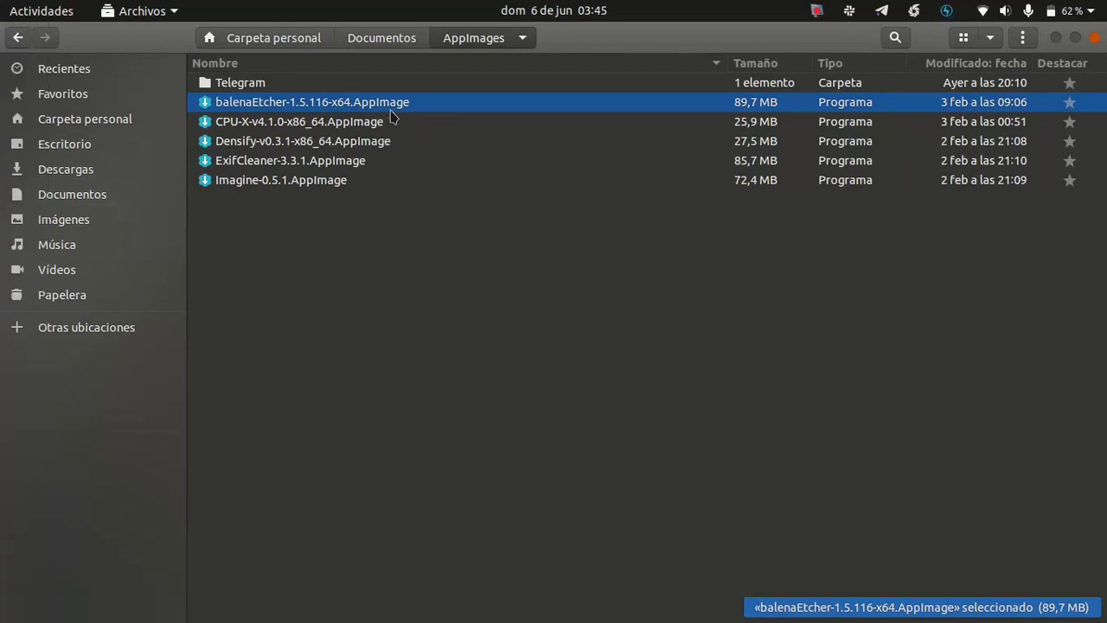
key(super)
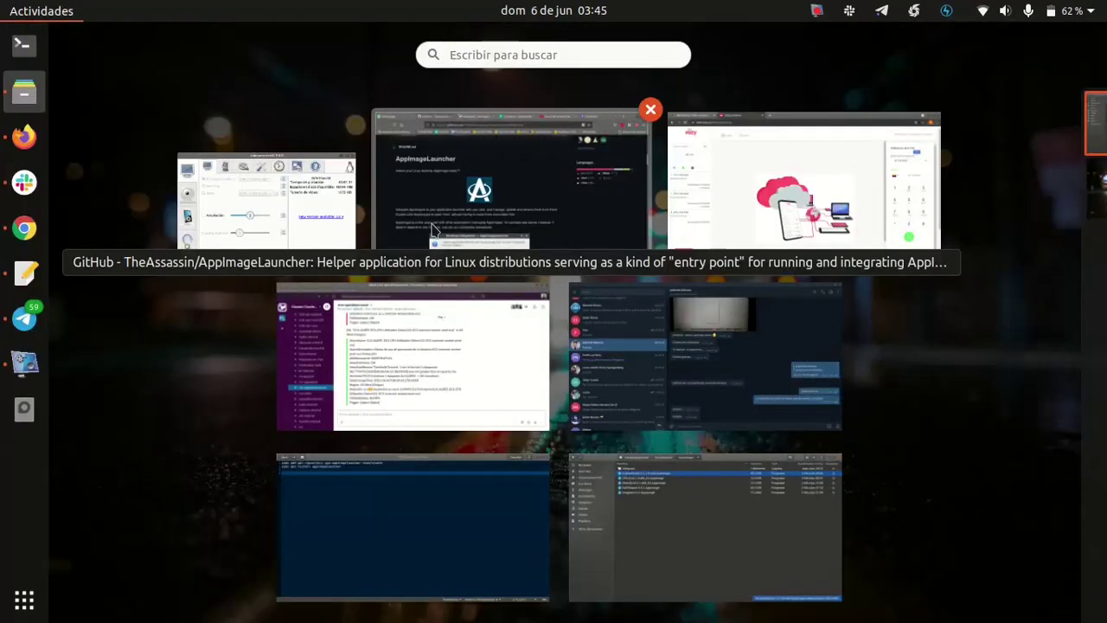
text(bal)
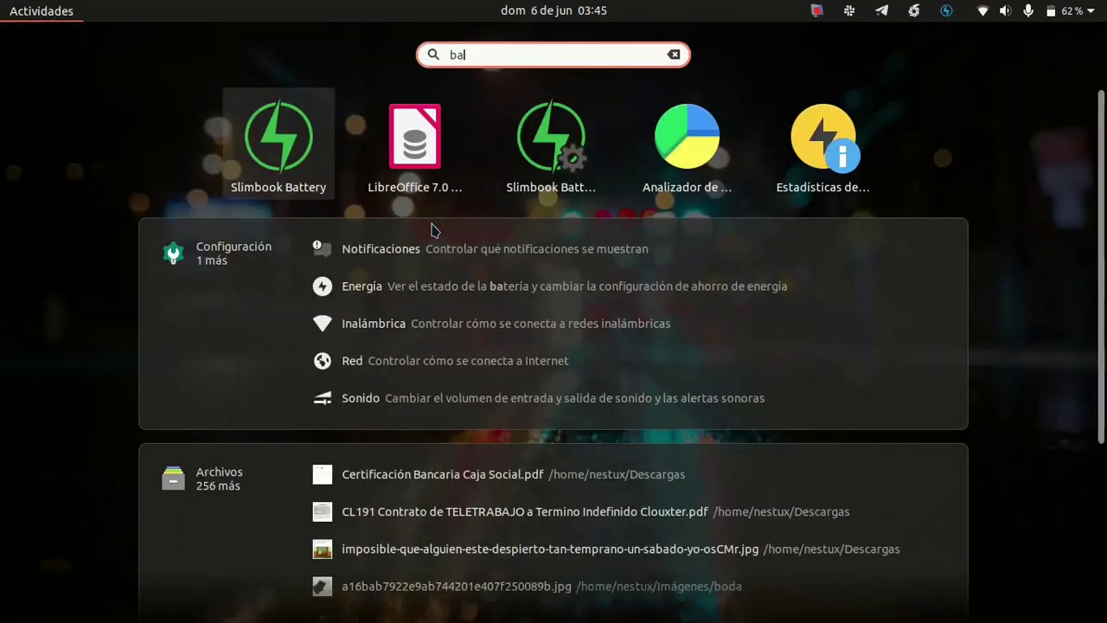
text(e)
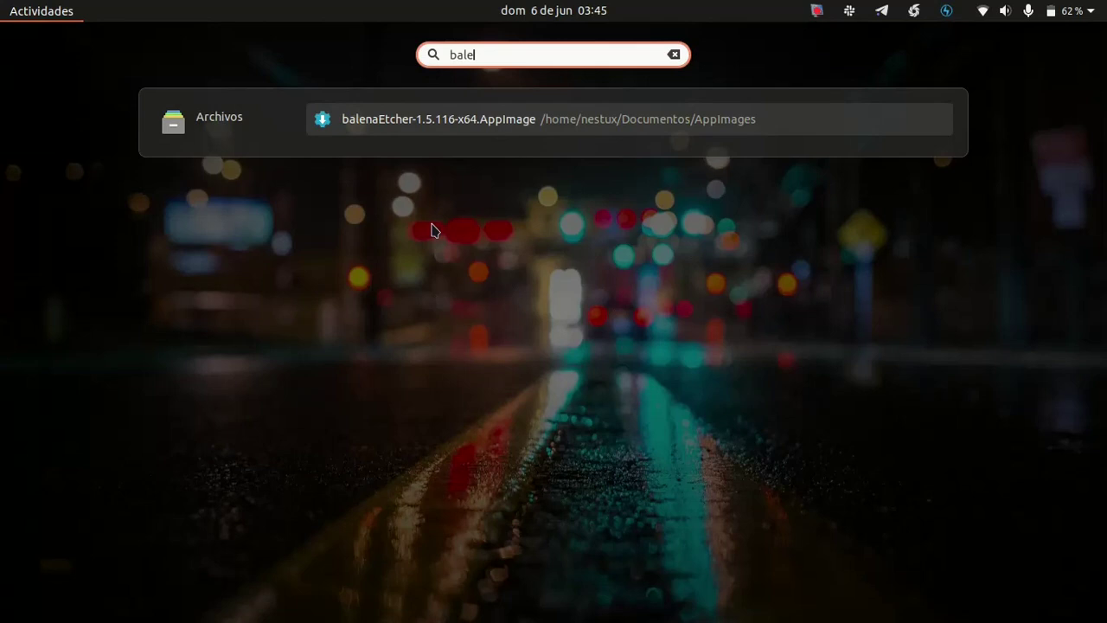
key(BackSpace)
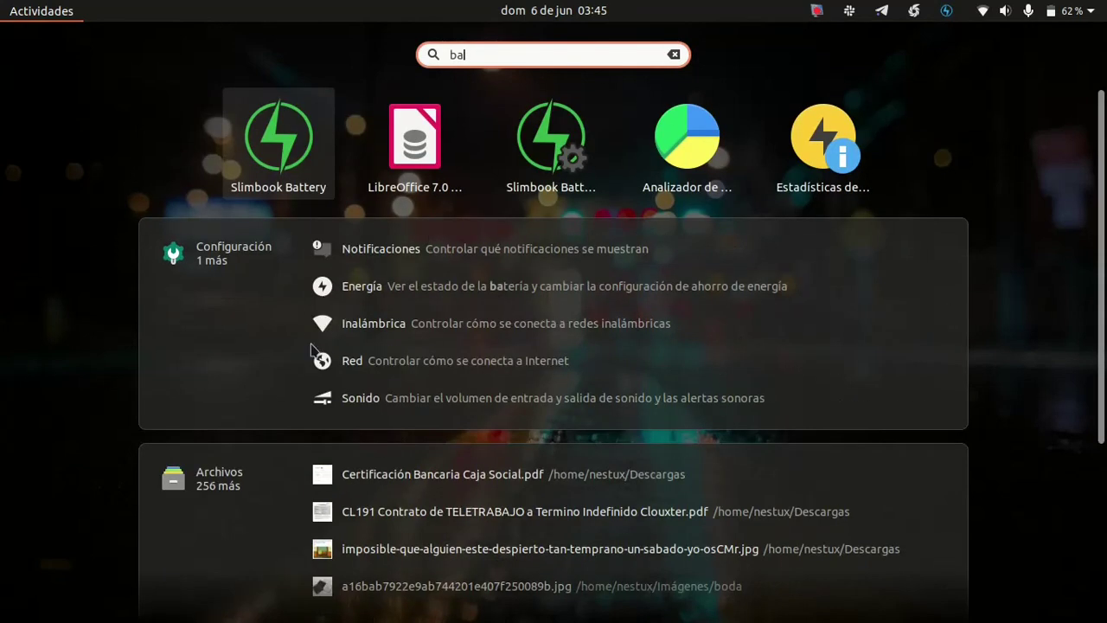
key(Escape)
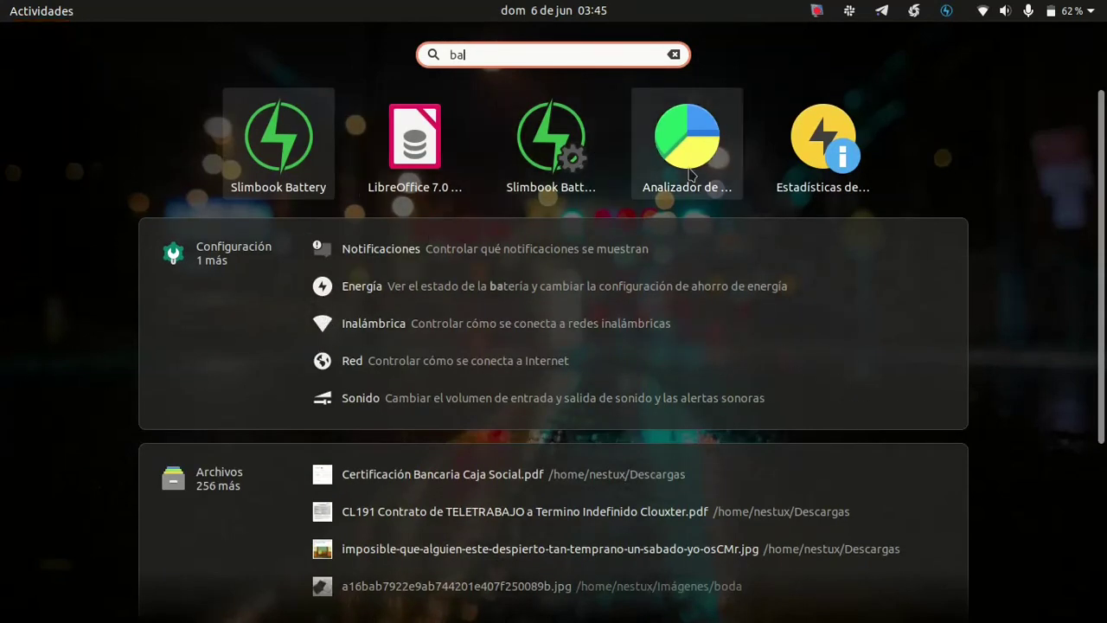
click(346, 277)
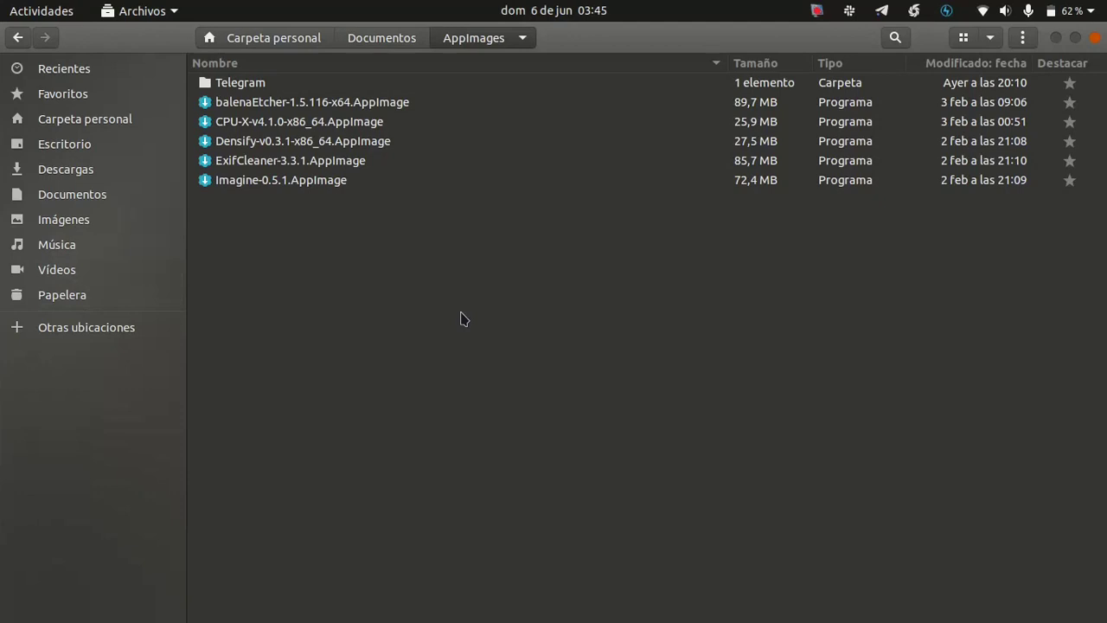
- Search the system for "tele" to check for a Telegram application launcher
key(super)
text(tele)
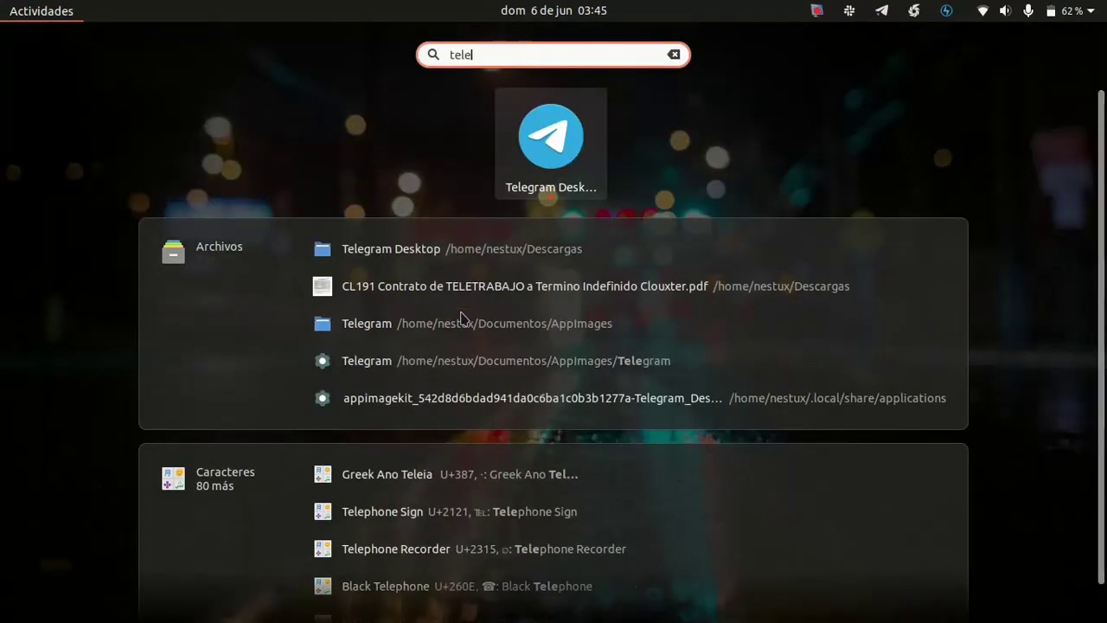
click(543, 147)
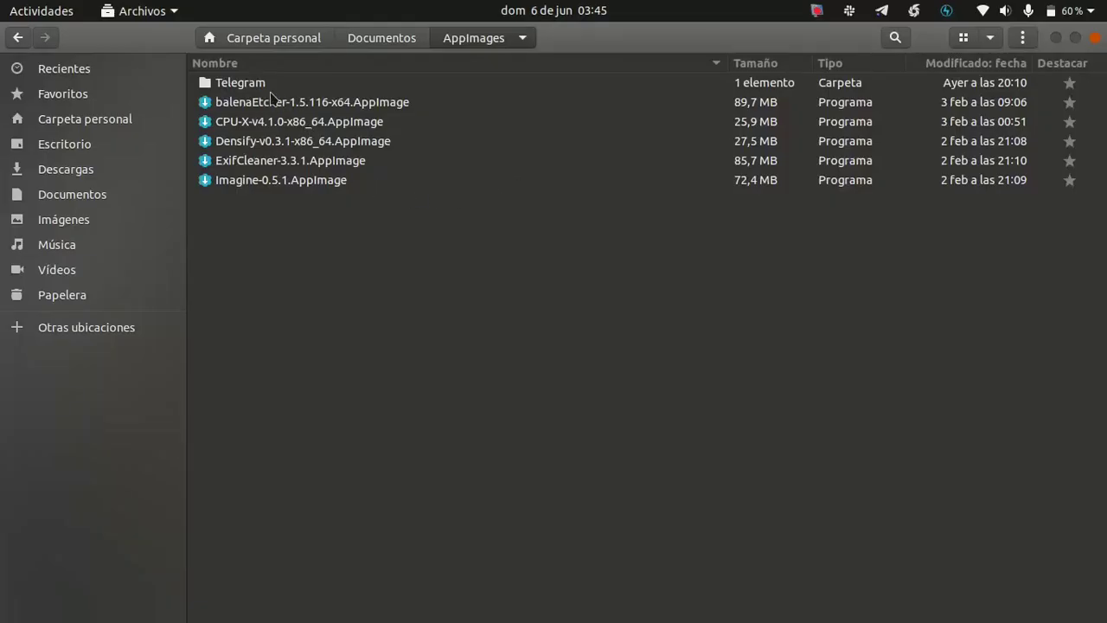
- Open the Telegram subfolder of AppImages and select the Telegram program file
double_click(272, 95)
click(268, 89)
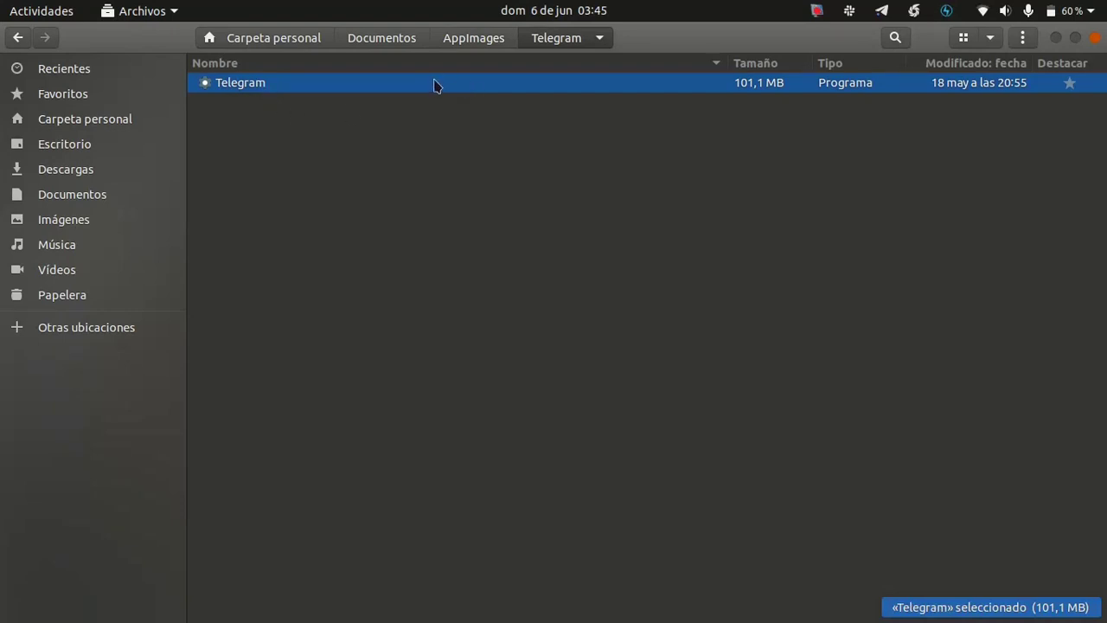
- Look up Telegram once more from the full application list and return to its folder
mouse_move(3, 173)
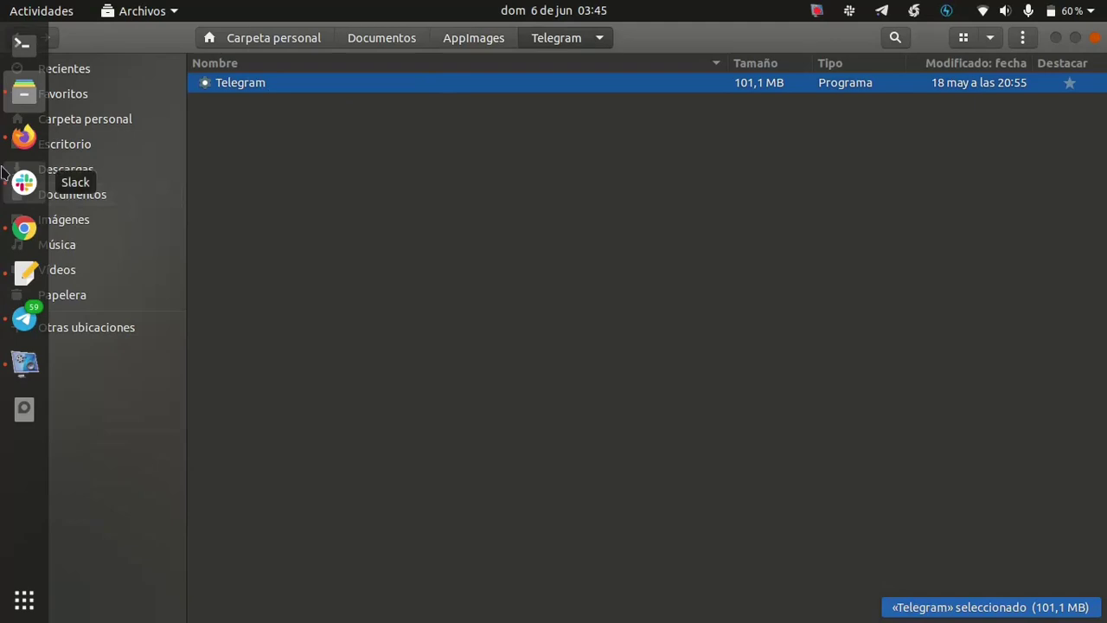
click(19, 603)
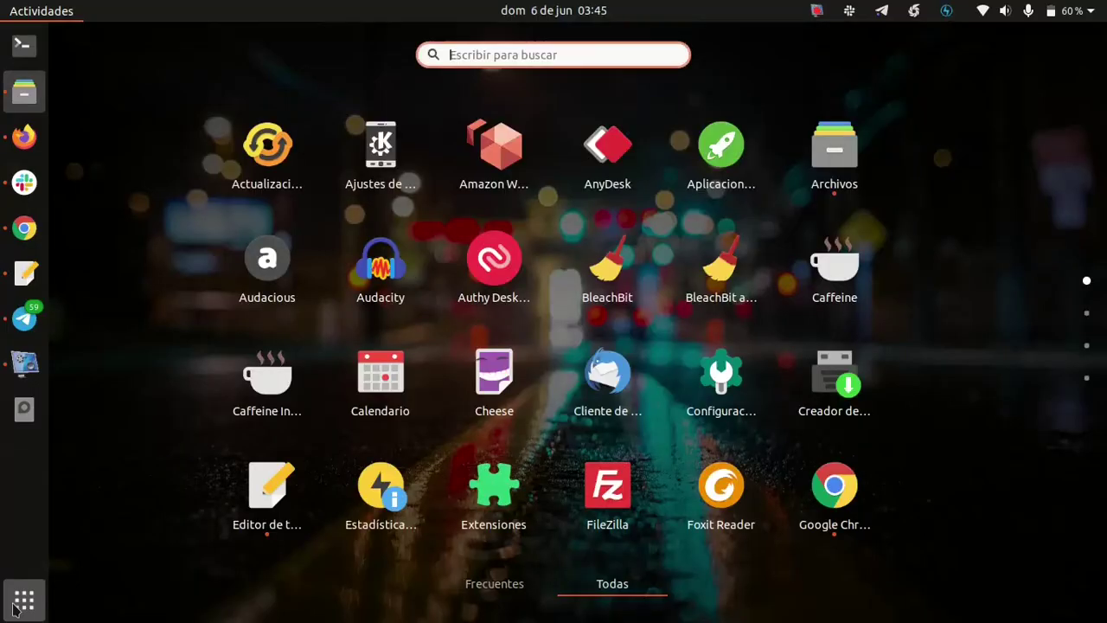
text(telñegr)
key(BackSpace)
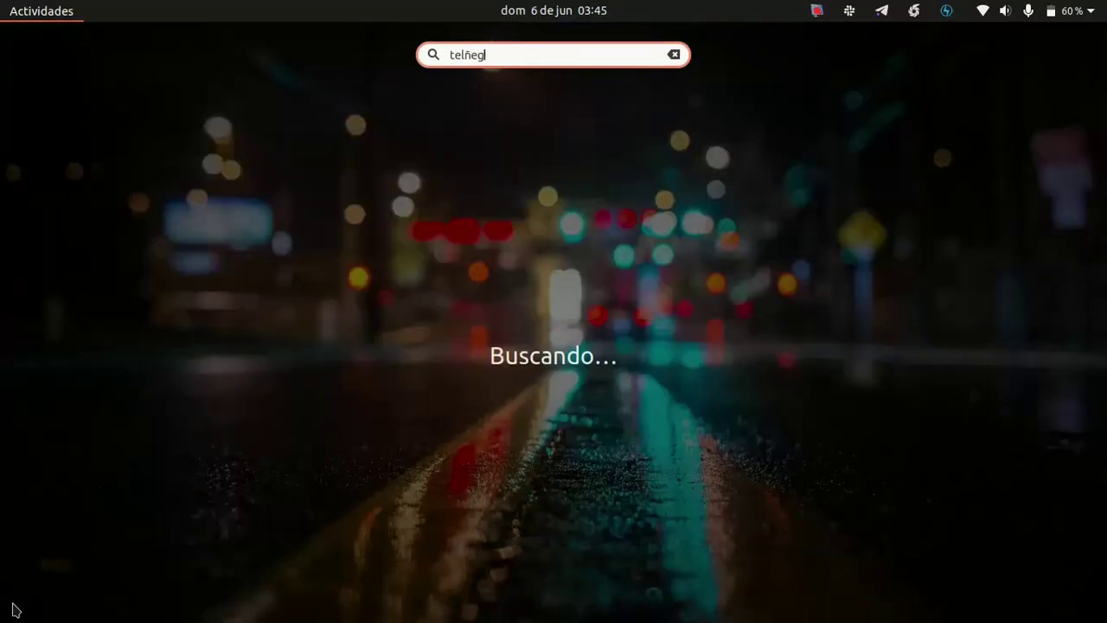
key(BackSpace)
key(BackSpace)
key(BackSpace)
text(l)
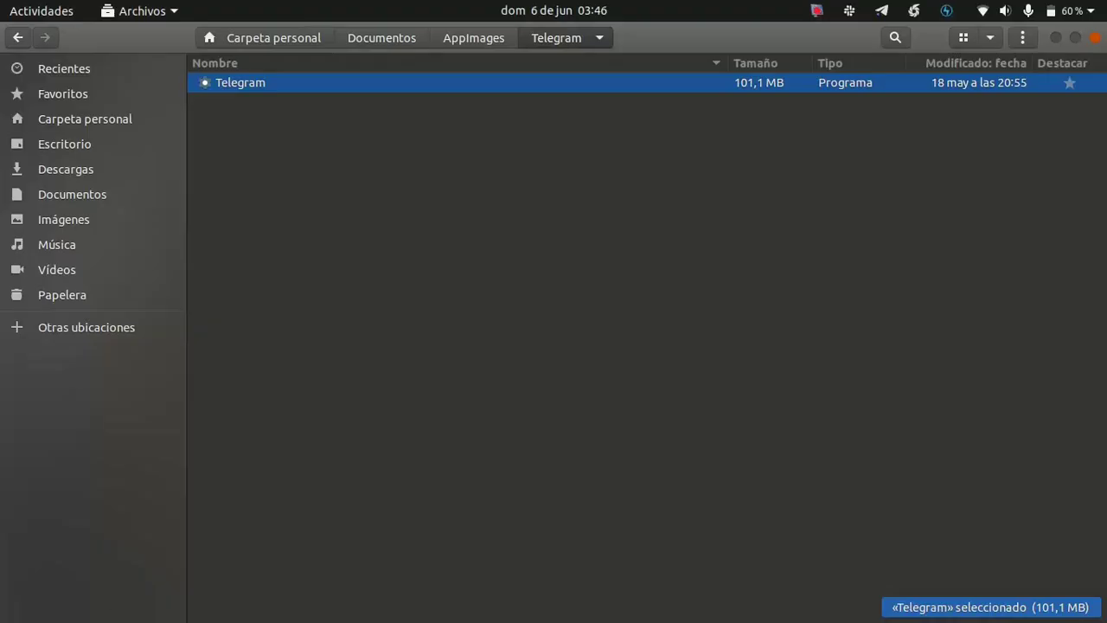
mouse_move(5, 423)
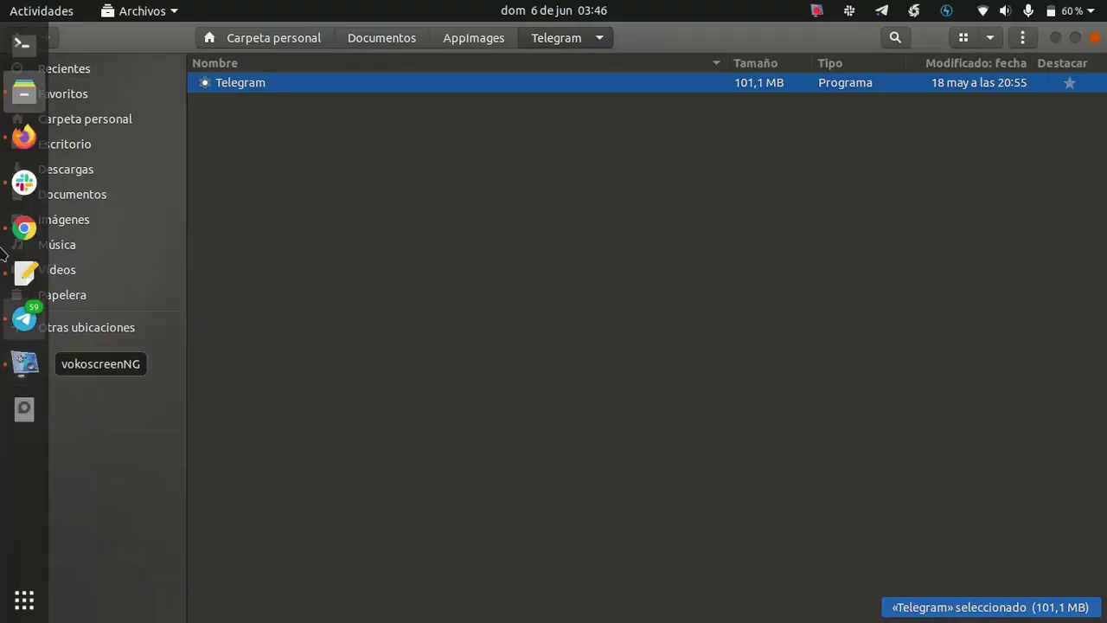
- Switch to Firefox and view the AppImageLauncher README on GitHub
click(25, 136)
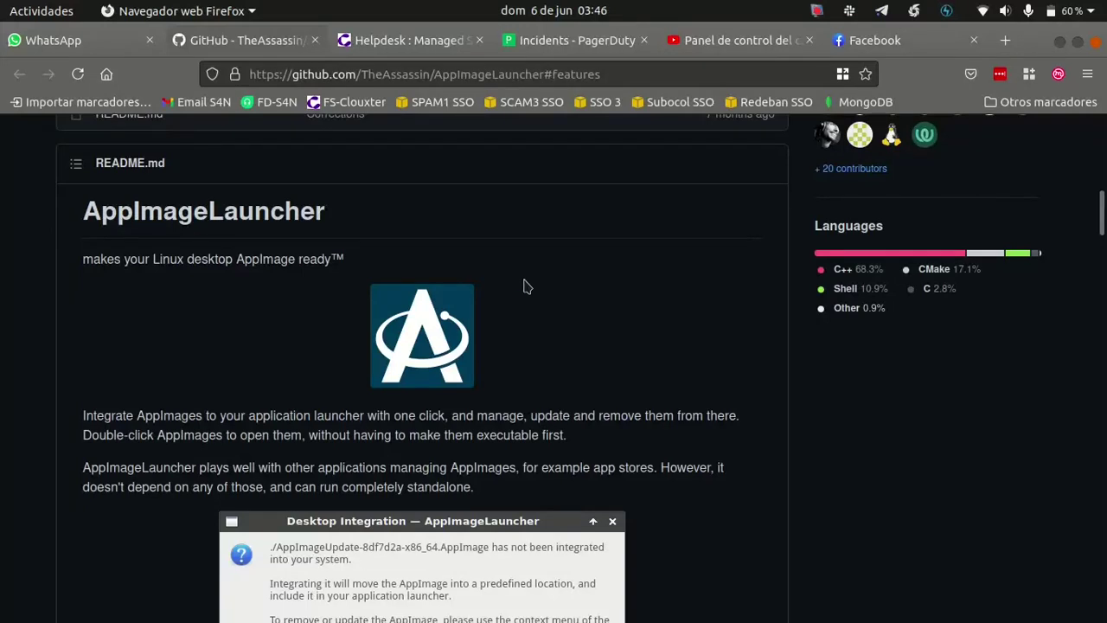
scroll(625, 415, down, 1)
- Copy the line "sudo add-apt-repository ppa:appimagelauncher-team/stable" from the untitled document in the text editor
mouse_move(4, 370)
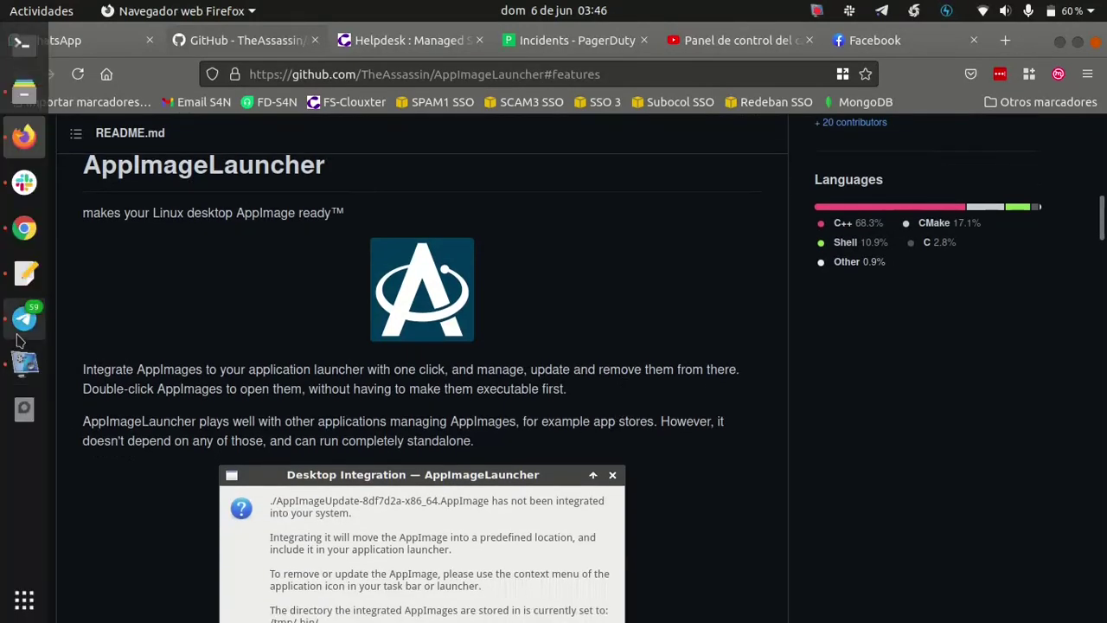
click(25, 274)
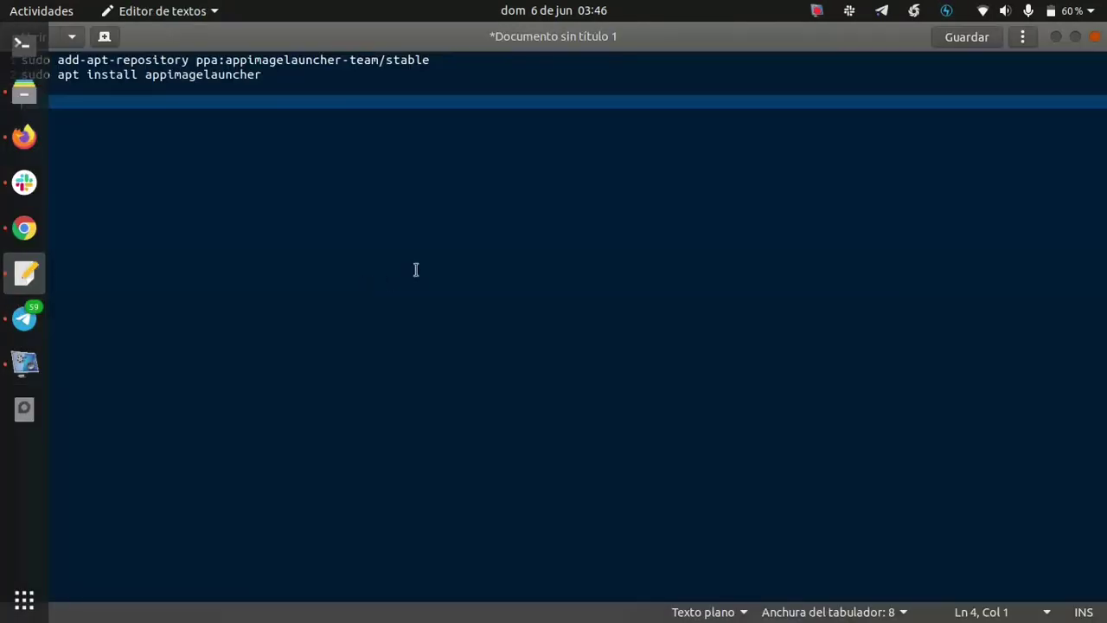
click(266, 77)
drag(432, 59, 286, 59)
triple_click(285, 60)
key(super+c)
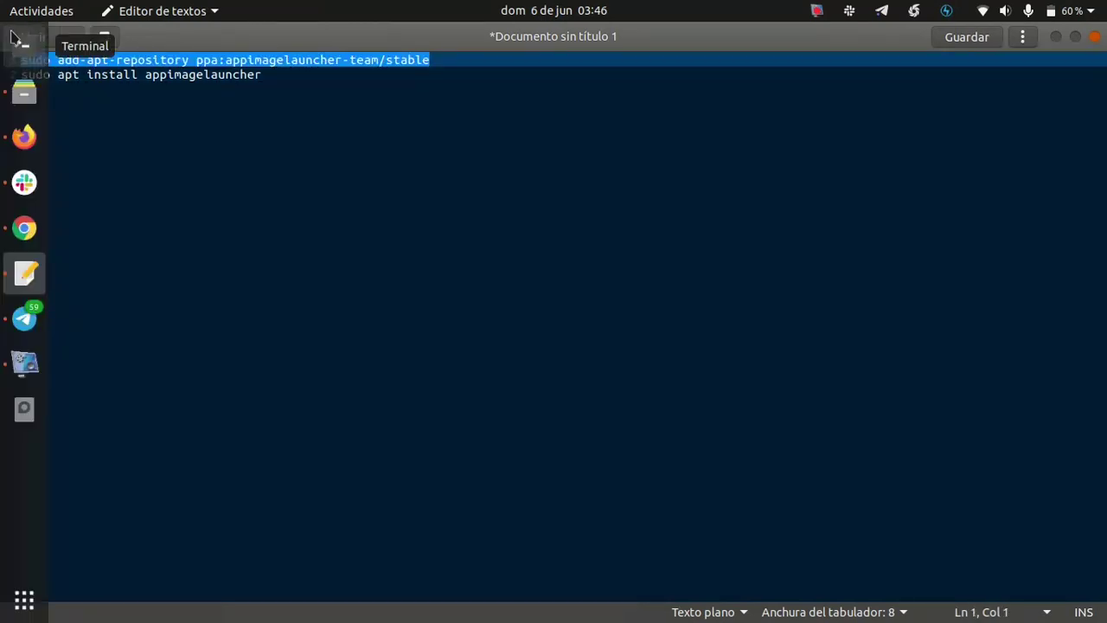
- Run "sudo add-apt-repository ppa:appimagelauncher-team/stable" in a new terminal, enter the sudo password and confirm adding the repository
click(22, 43)
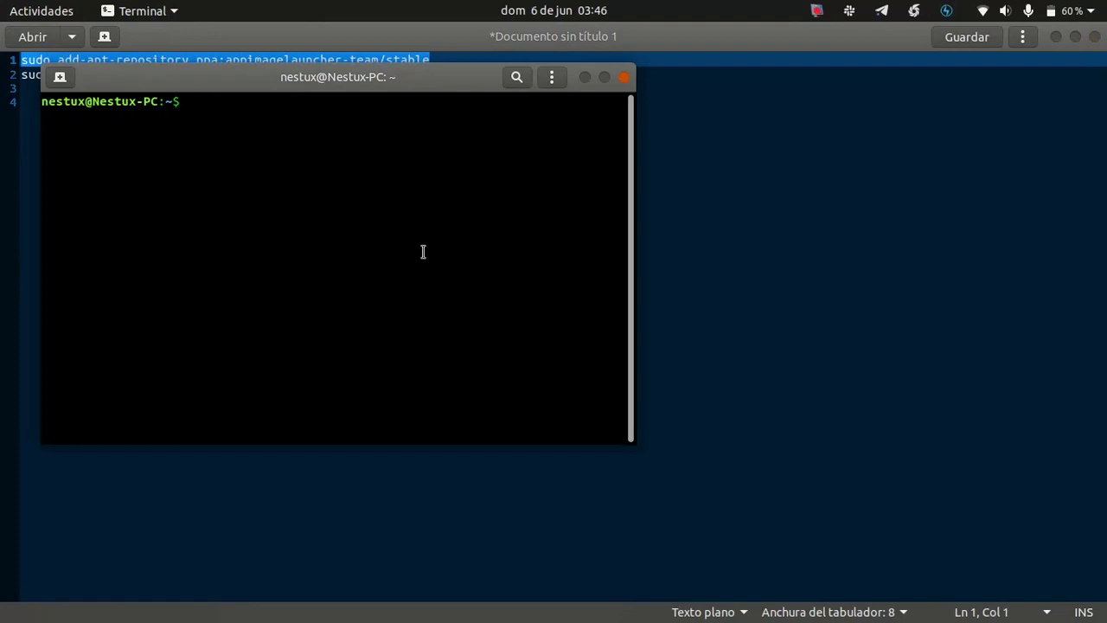
drag(492, 80, 727, 80)
right_click(478, 103)
click(523, 158)
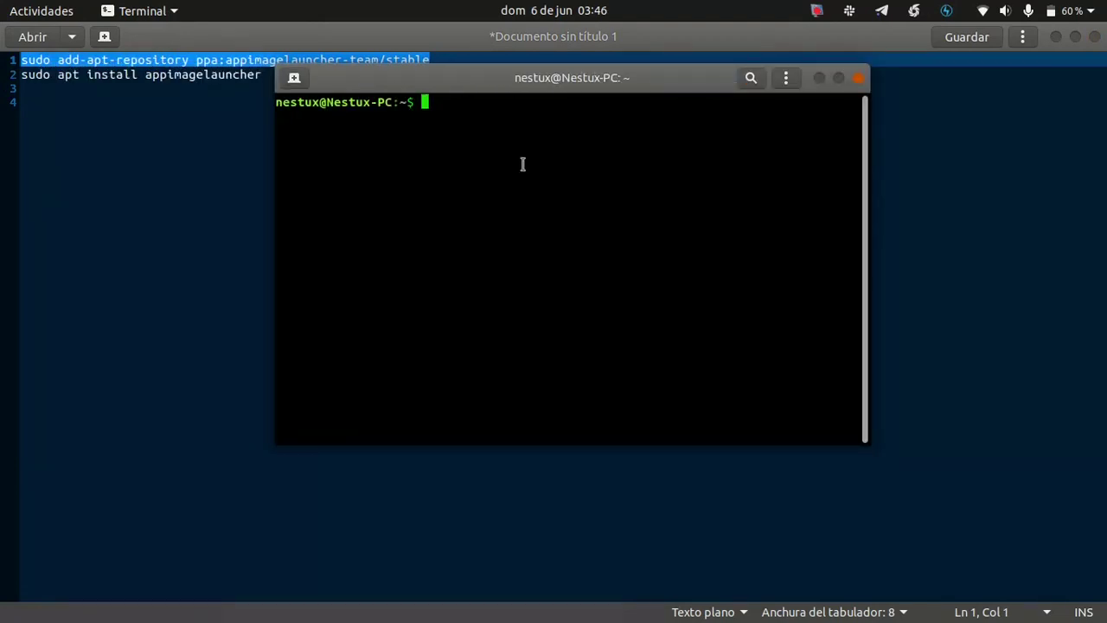
key(Return)
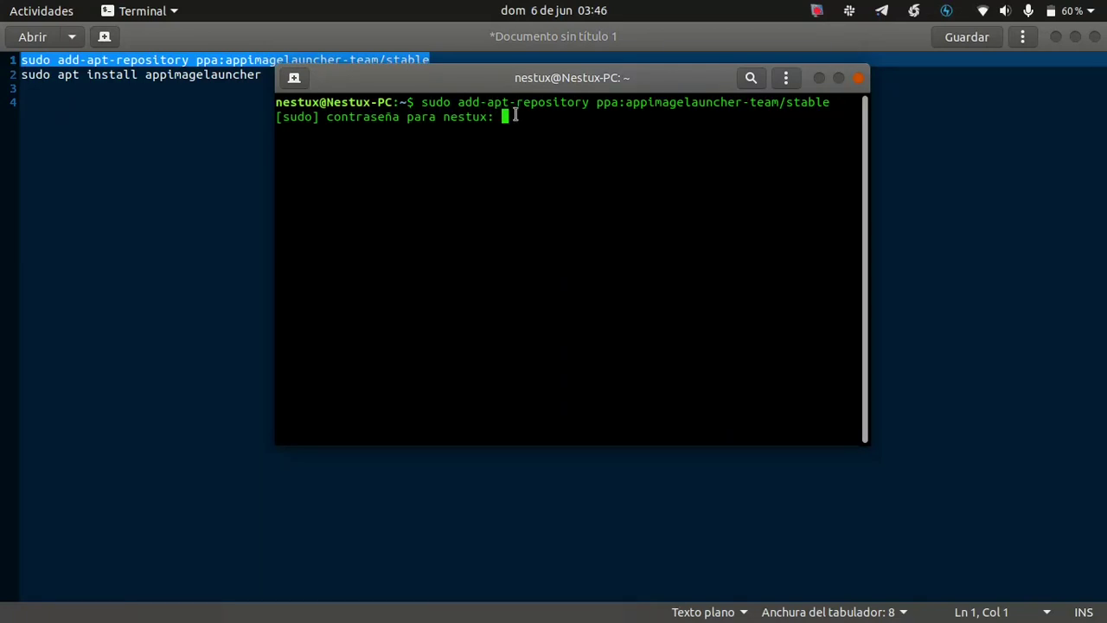
key(Return)
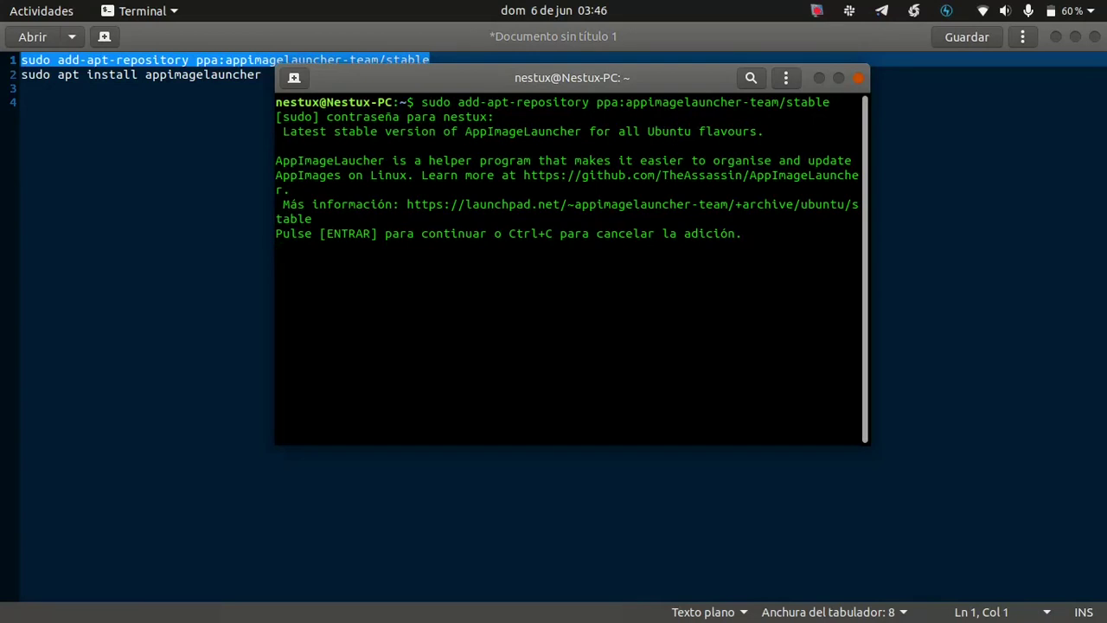
key(Return)
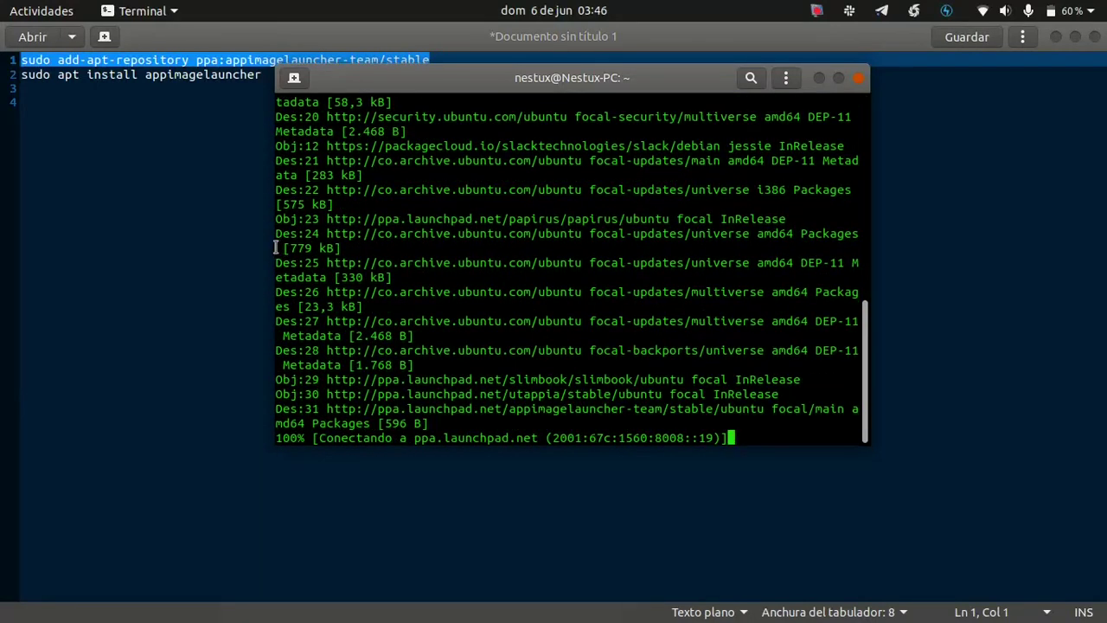
- Widen the terminal window and copy the line "sudo apt install appimagelauncher" from the untitled text document
drag(274, 247, 41, 248)
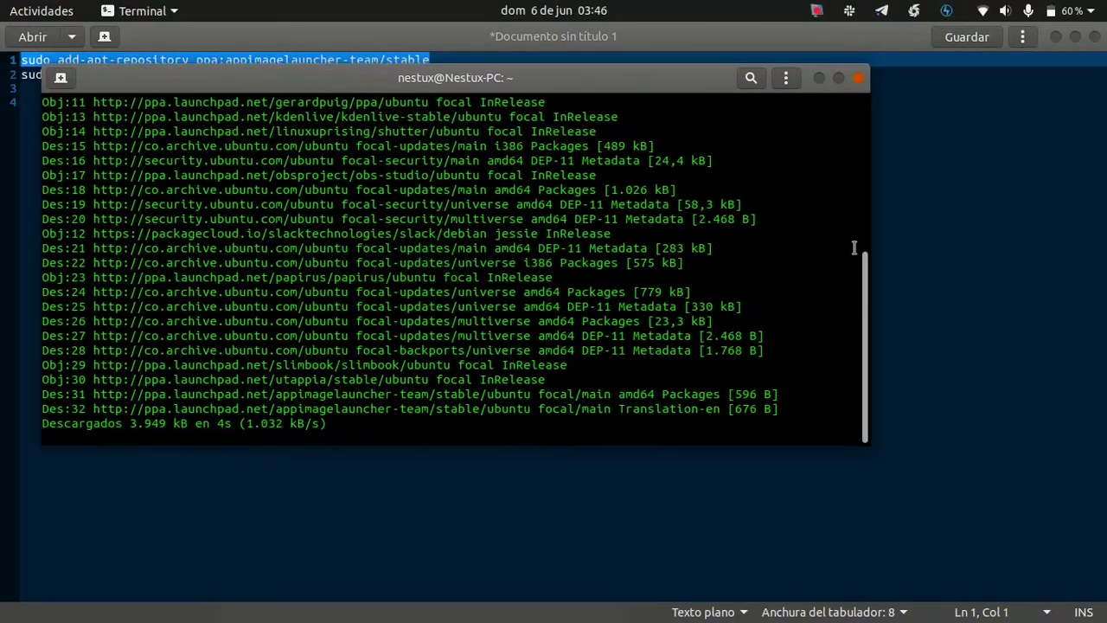
click(944, 245)
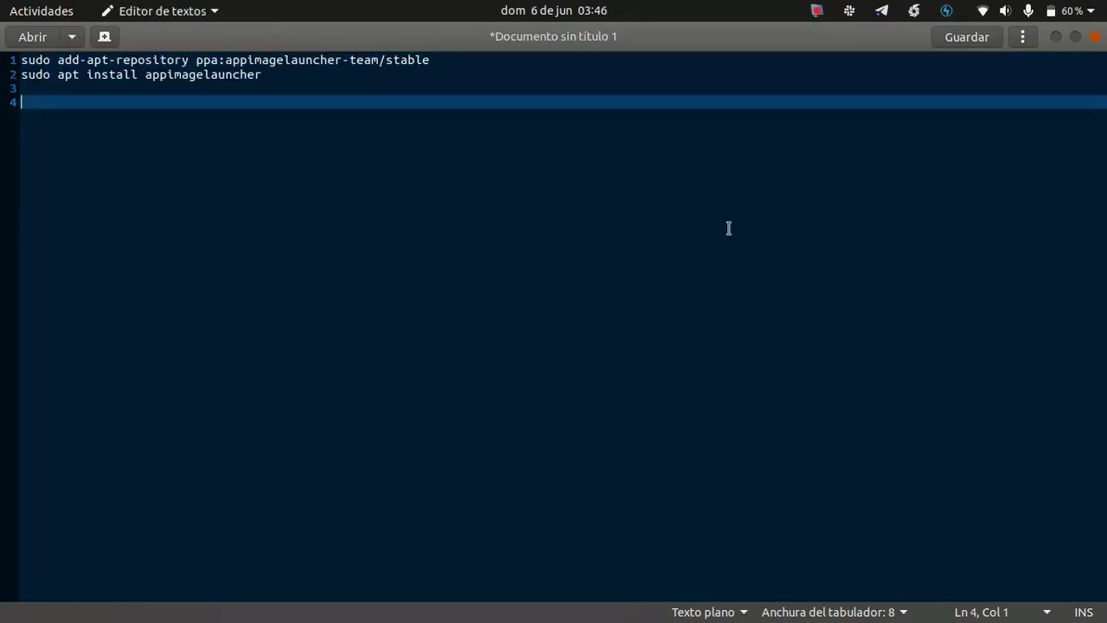
click(264, 76)
drag(264, 76, 26, 72)
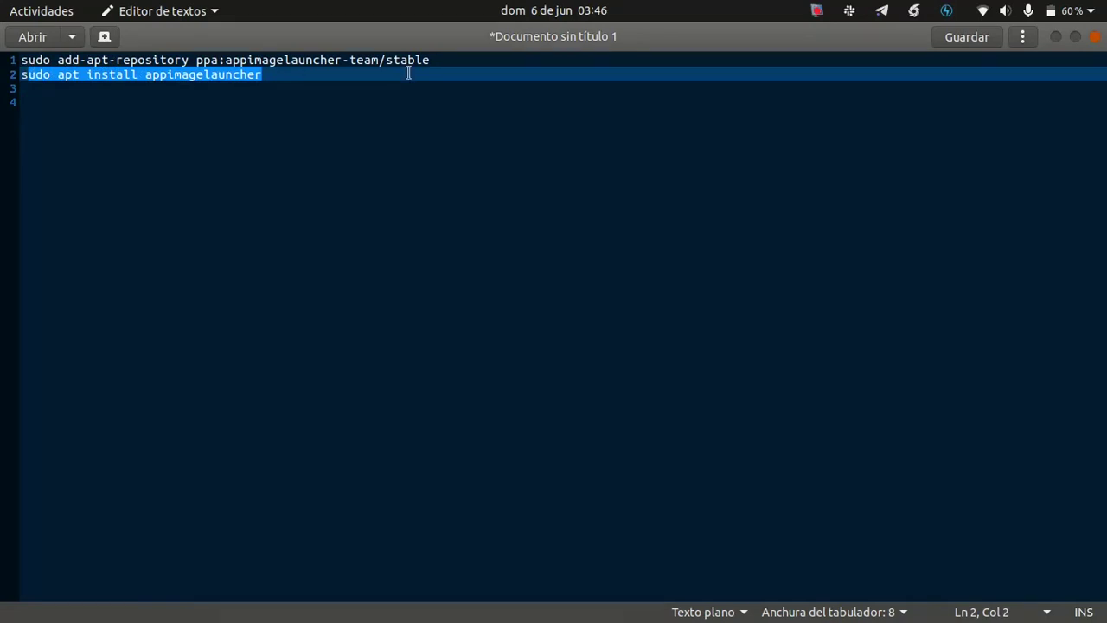
key(shift+Left)
key(super+c)
mouse_move(5, 238)
mouse_move(2, 165)
click(278, 76)
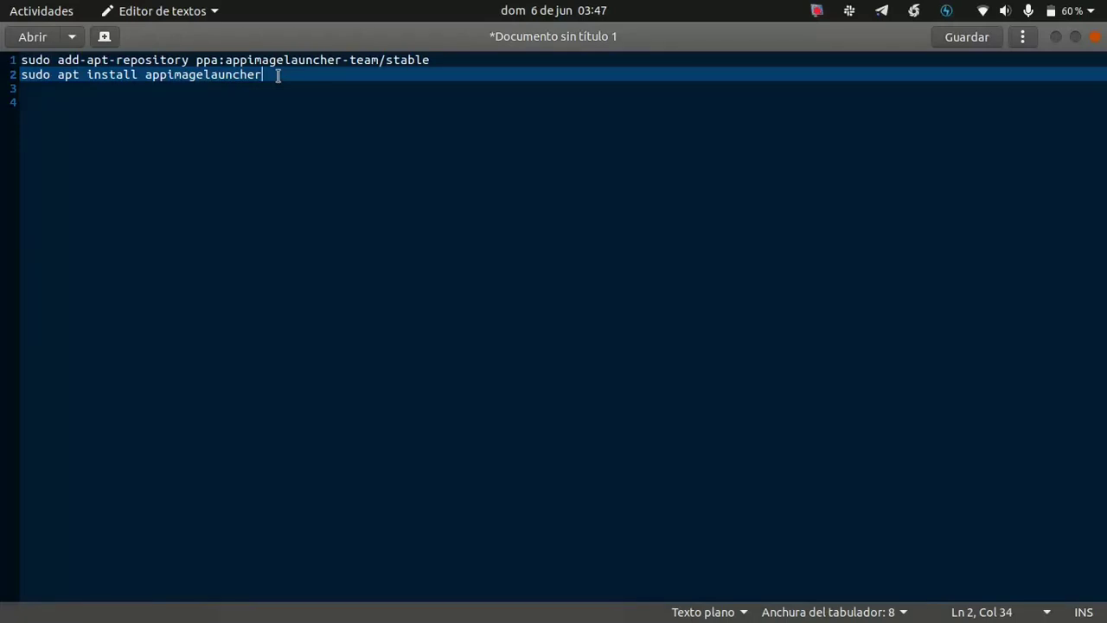
- Run "sudo apt install appimagelauncher" in the terminal and accept the installation with "s"
mouse_move(3, 186)
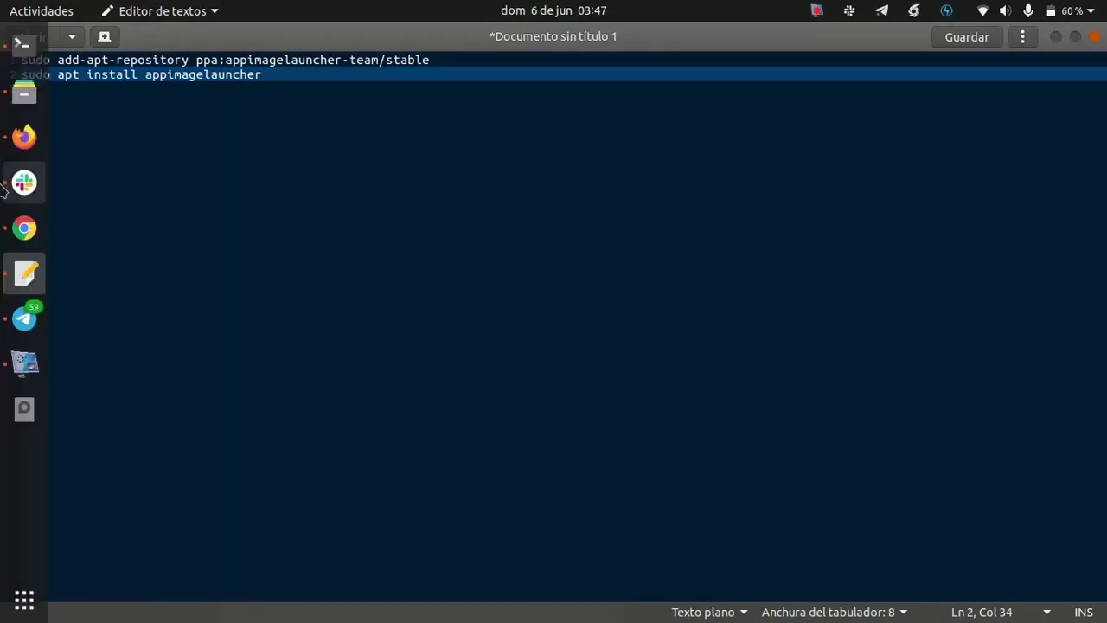
click(24, 42)
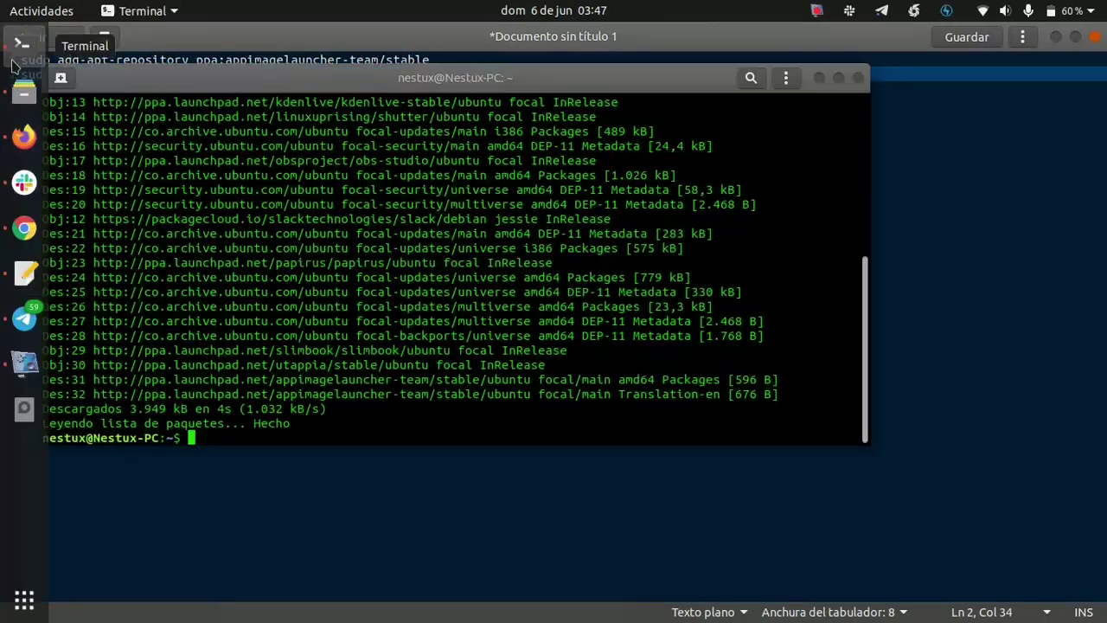
right_click(219, 441)
click(263, 489)
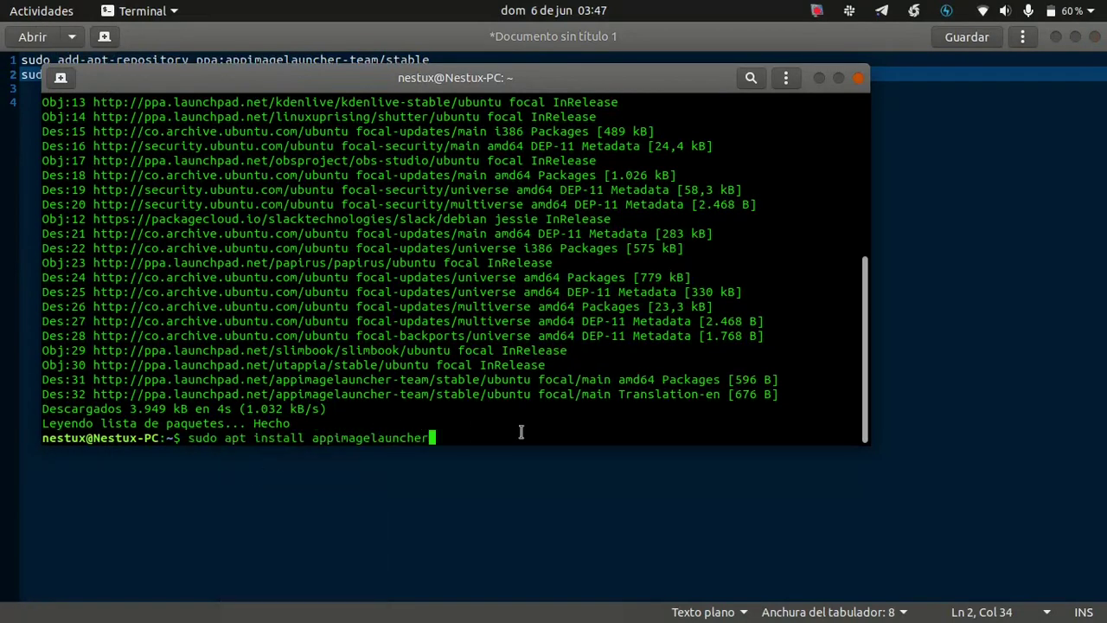
key(Return)
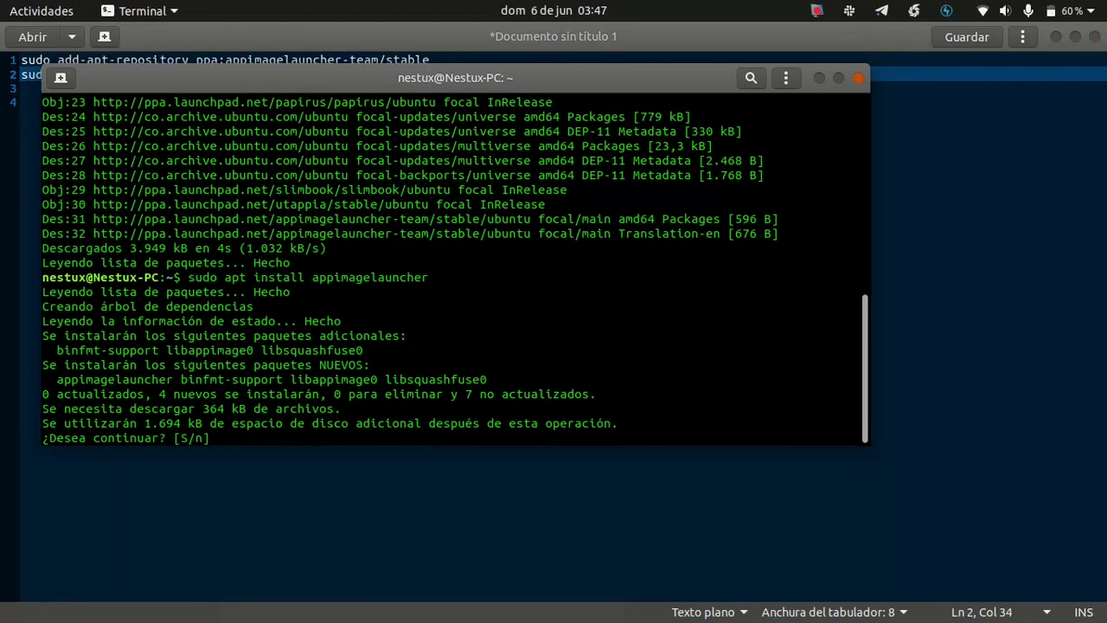
text(s)
key(Return)
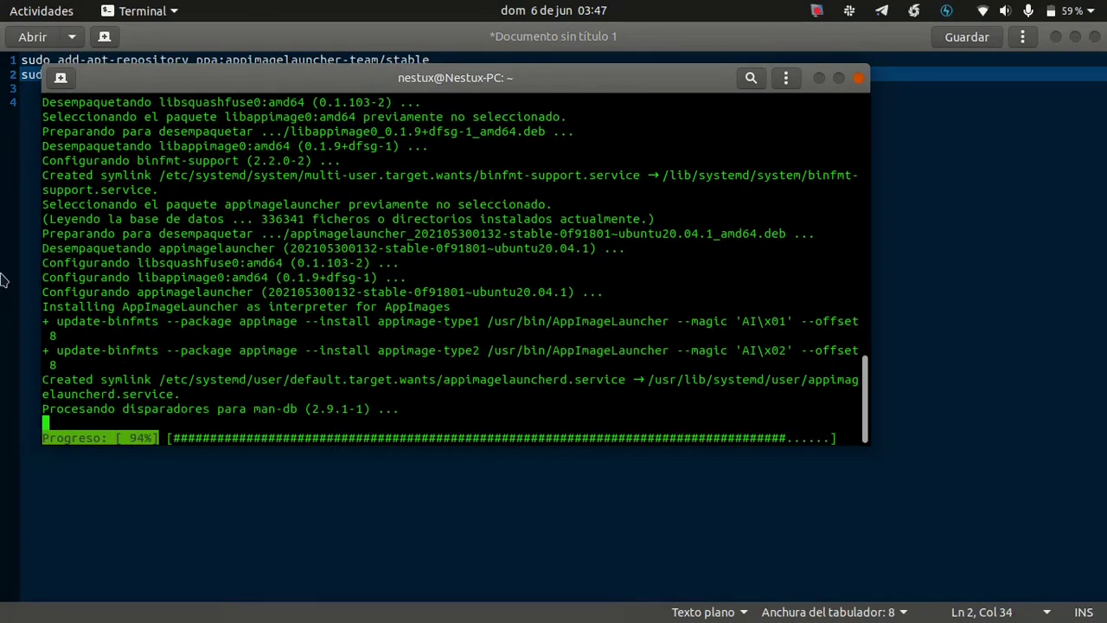
- Switch to the file manager, go up to the AppImages folder and look through the AppImage files in it
mouse_move(27, 197)
click(24, 92)
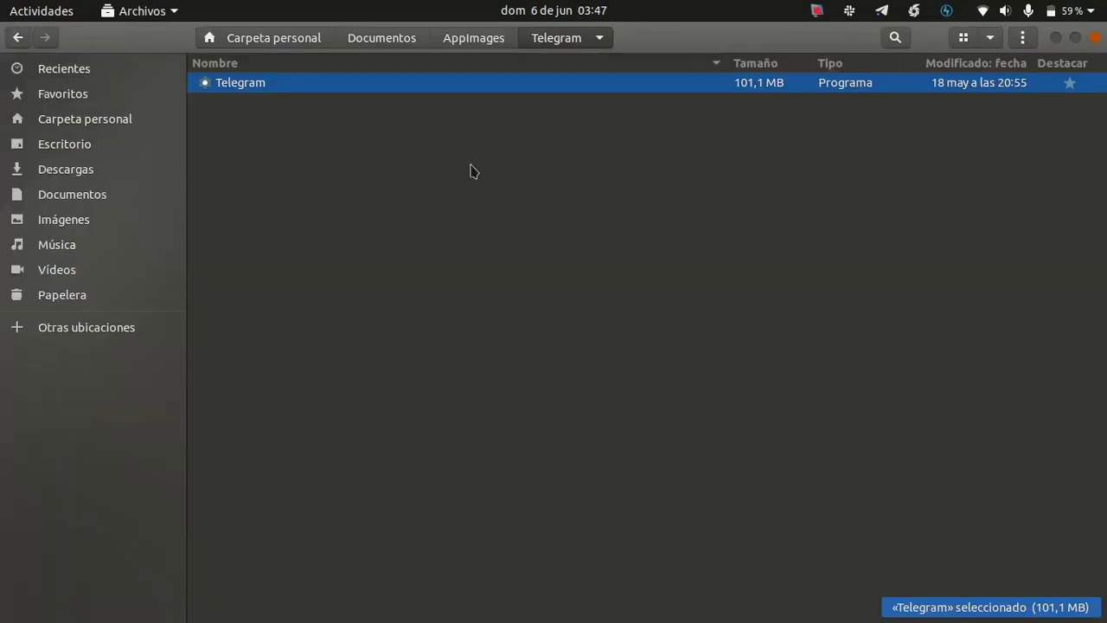
click(465, 48)
click(353, 223)
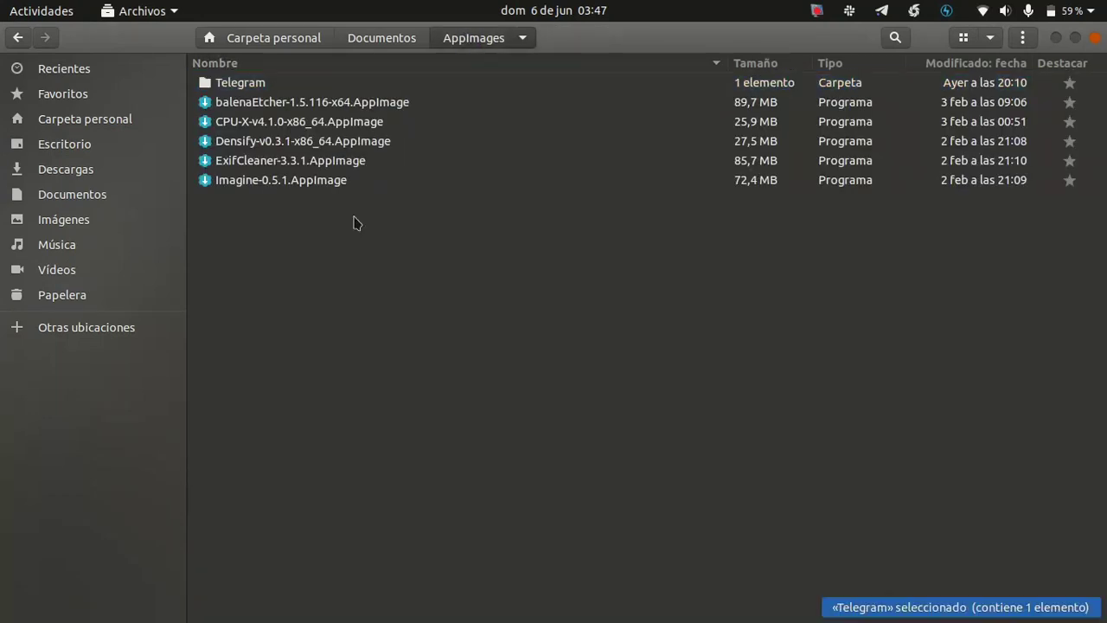
click(256, 107)
key(Down)
key(Down)
key(Down)
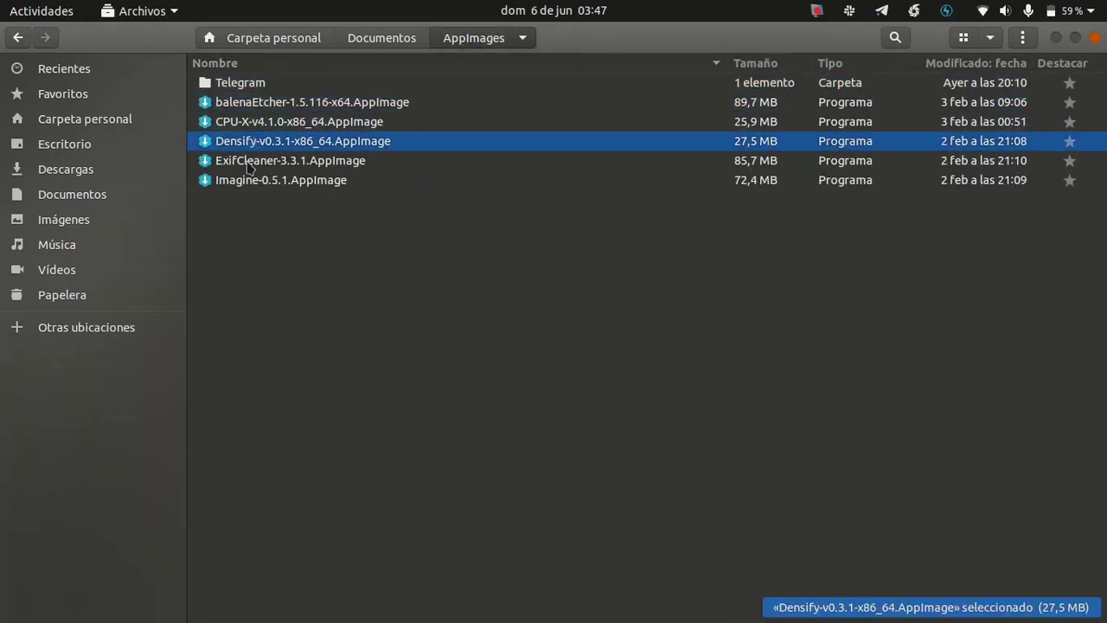
key(Down)
mouse_move(5, 465)
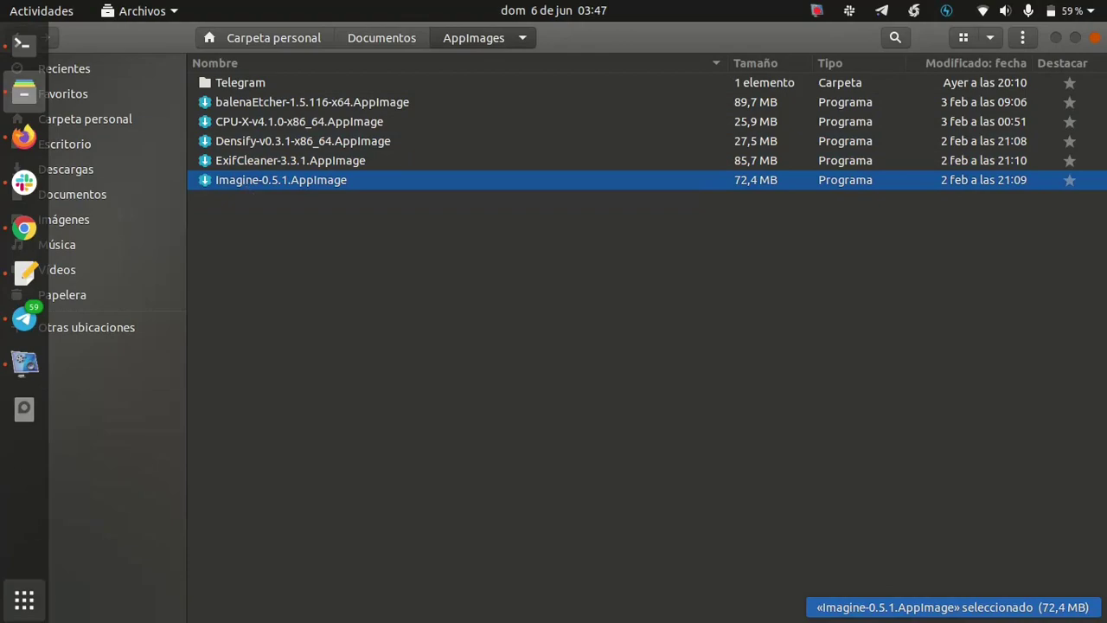
- Look through all pages of the full application list for the AppImage programs and return to the AppImages folder
click(30, 610)
scroll(538, 346, down, 2)
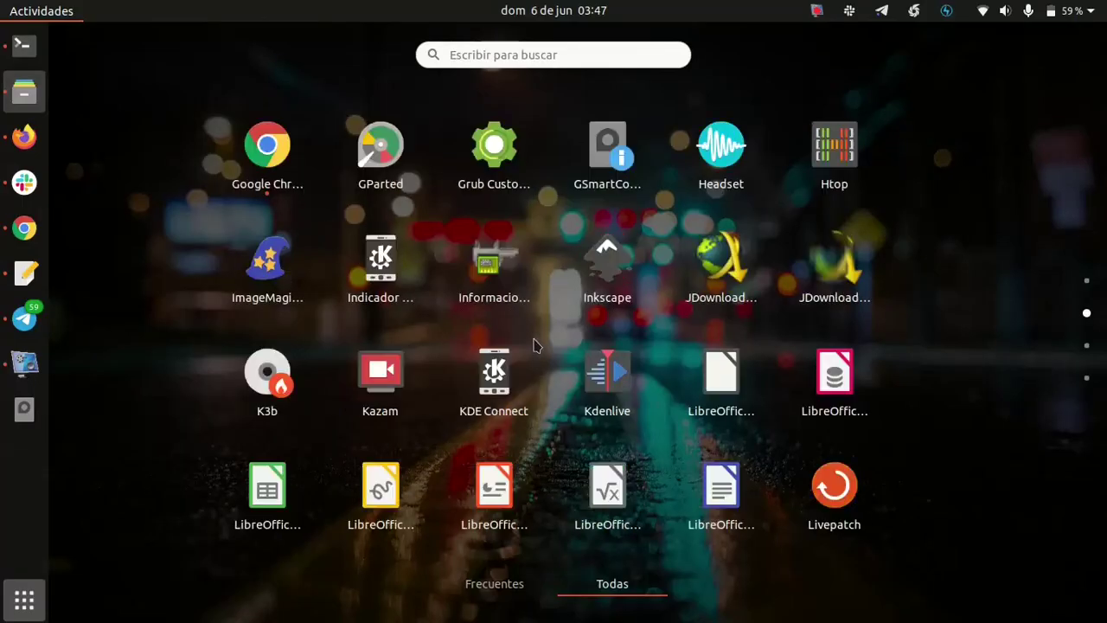
scroll(536, 345, down, 1)
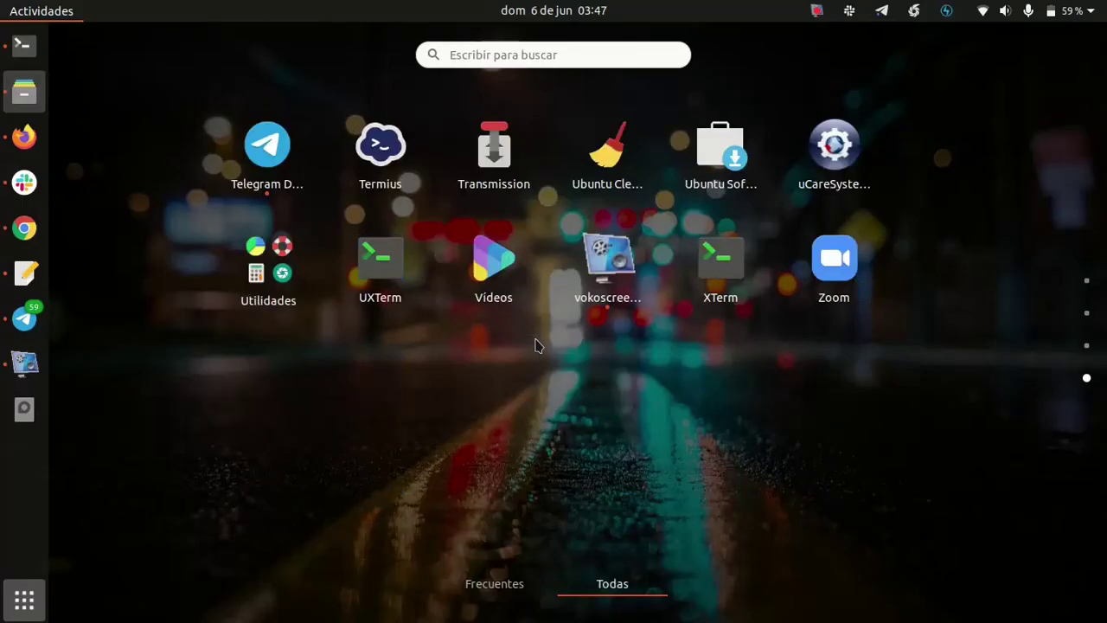
scroll(536, 345, up, 2)
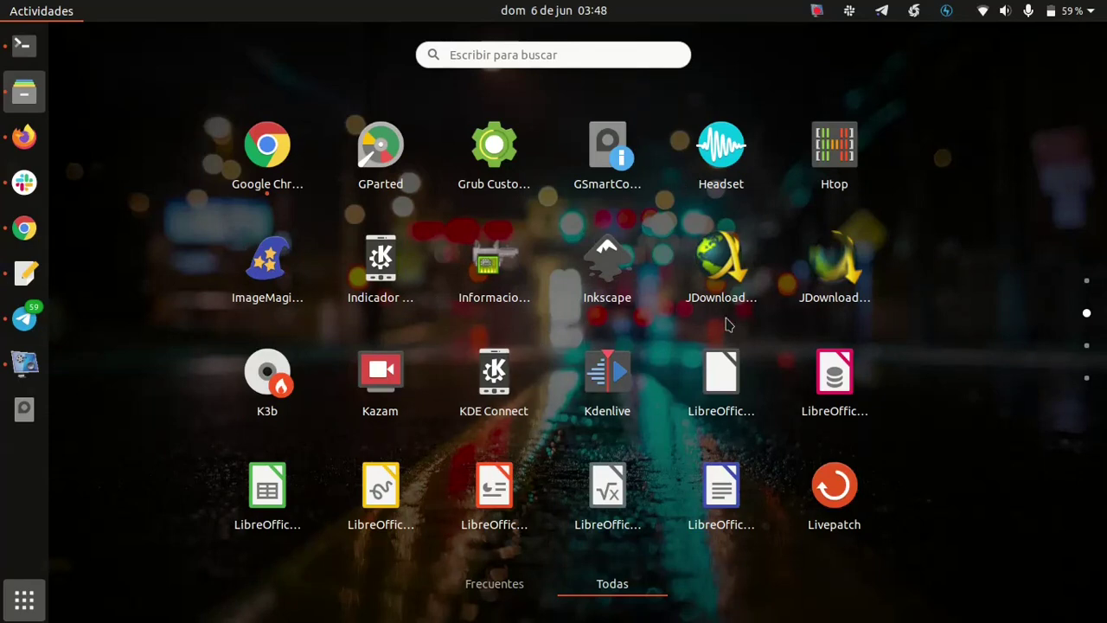
scroll(729, 324, up, 1)
scroll(516, 303, down, 1)
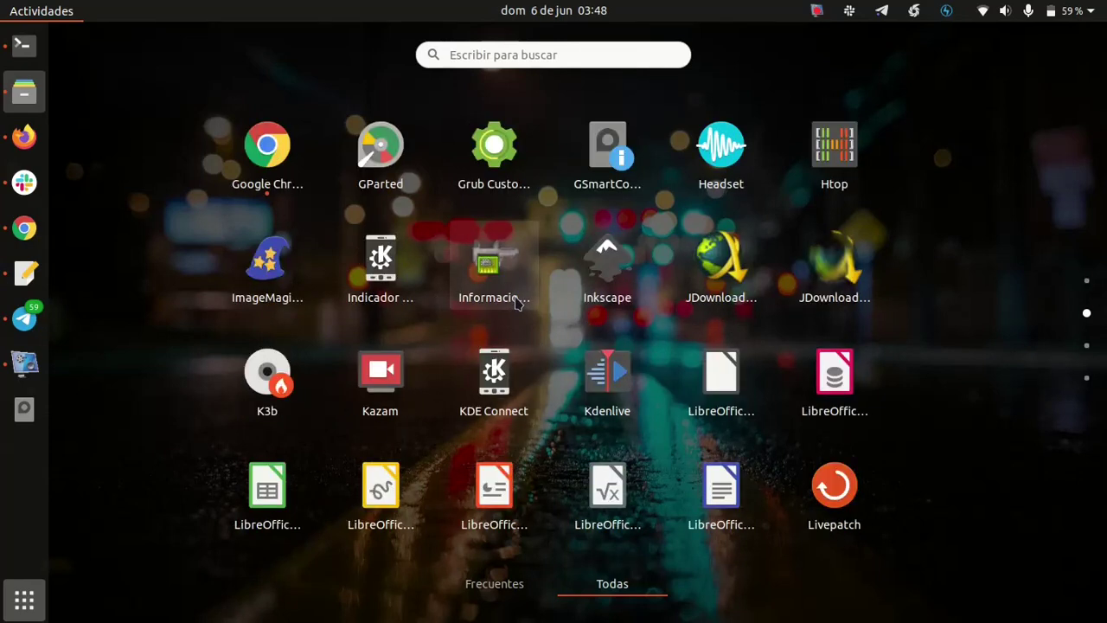
scroll(516, 302, down, 2)
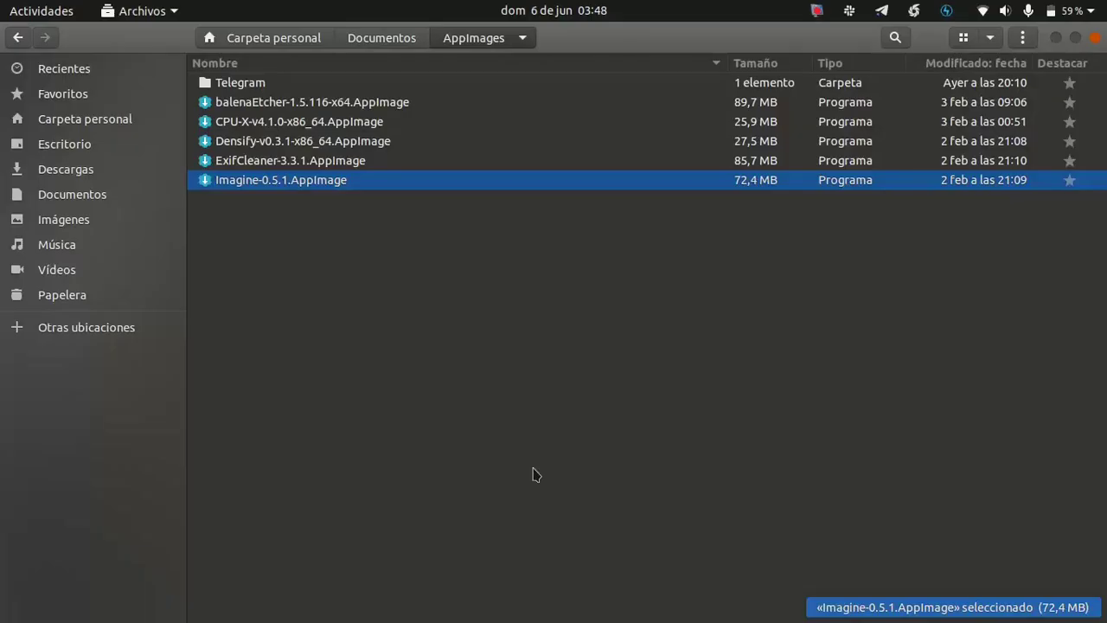
click(33, 606)
click(365, 410)
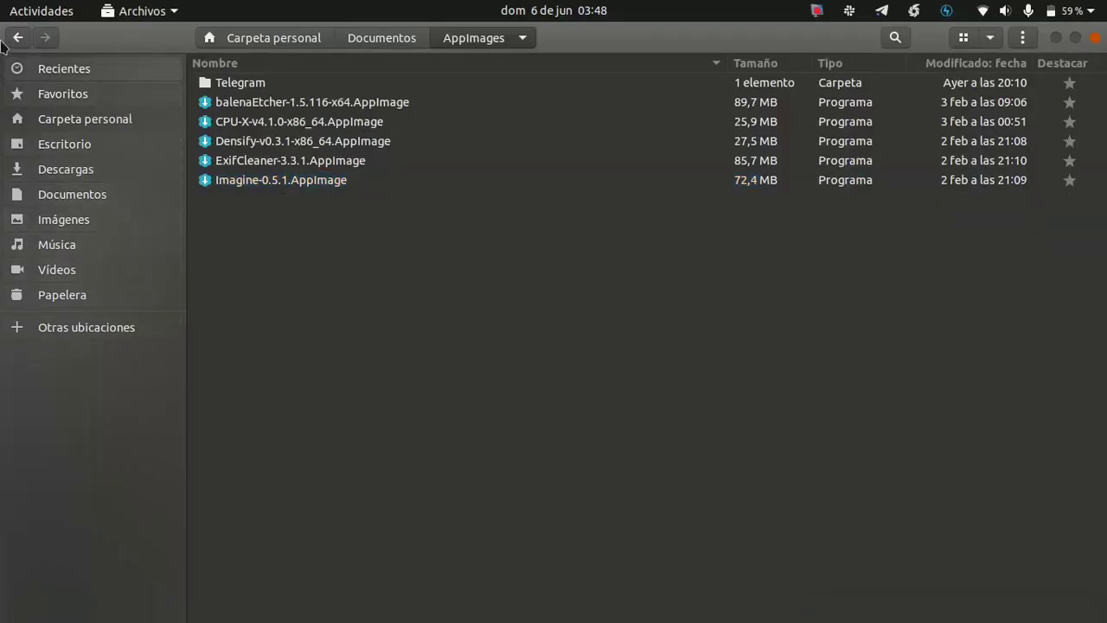
- Review the installation output of appimagelauncher in the terminal, maximize the window and minimize it
click(21, 44)
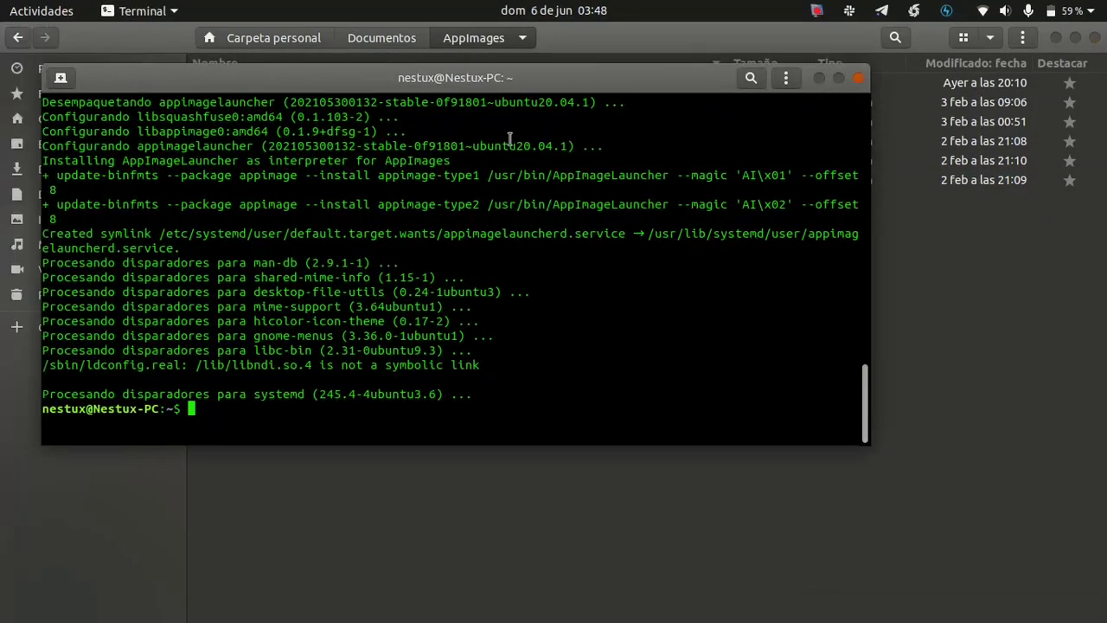
scroll(432, 268, up, 1)
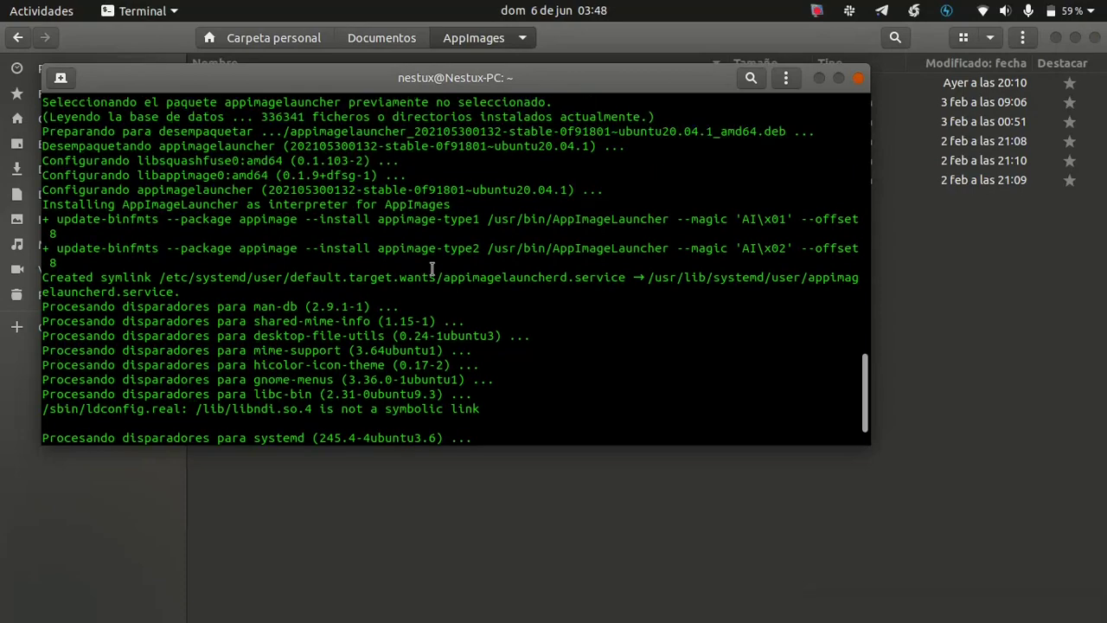
scroll(432, 268, up, 4)
scroll(432, 268, down, 5)
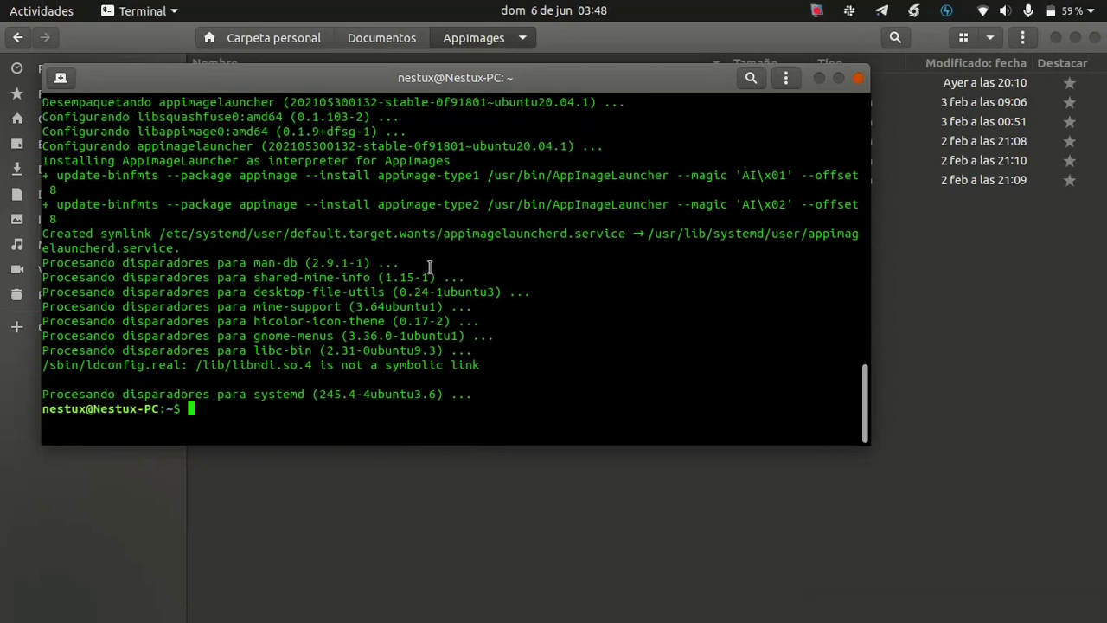
scroll(432, 269, up, 9)
scroll(448, 279, up, 1)
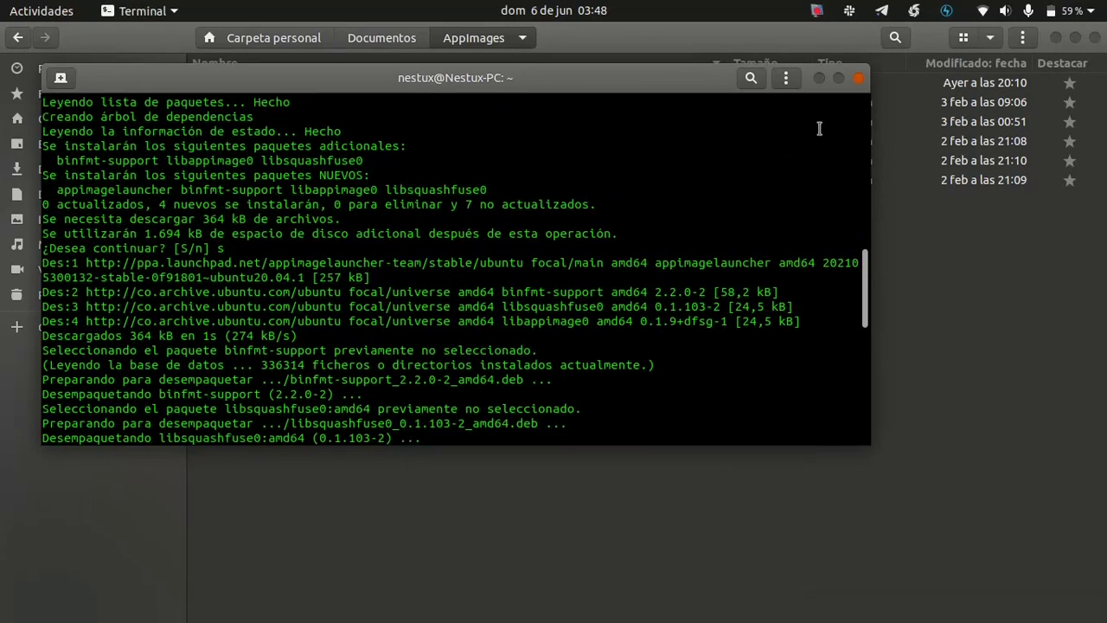
click(838, 78)
click(1056, 37)
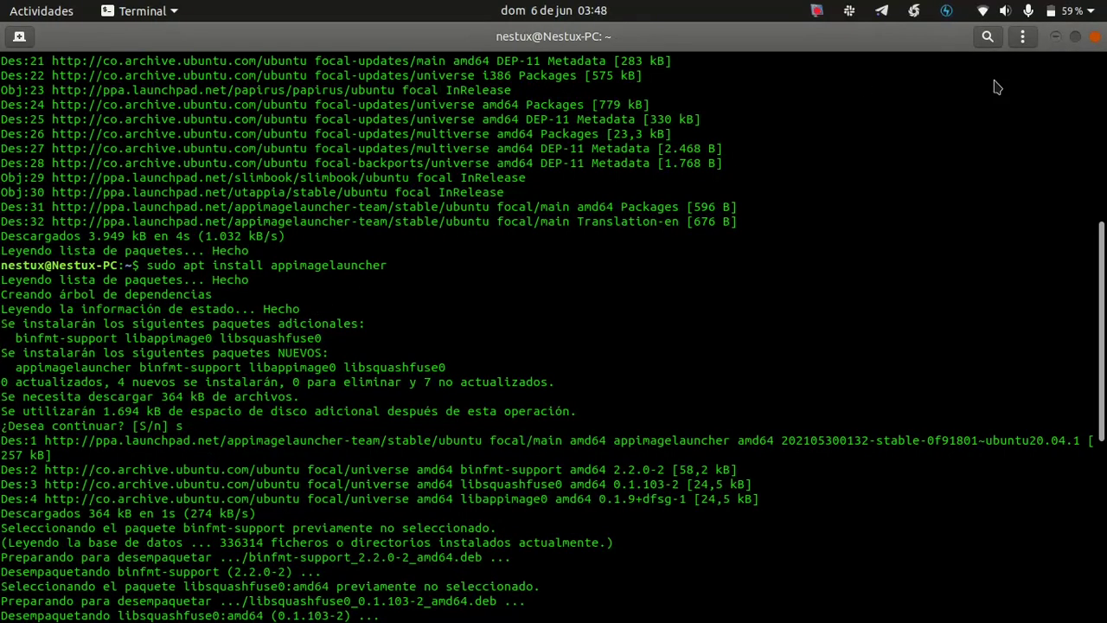
- Search the applications for "app" and open AppImageLauncher Settings
key(super)
text(appl)
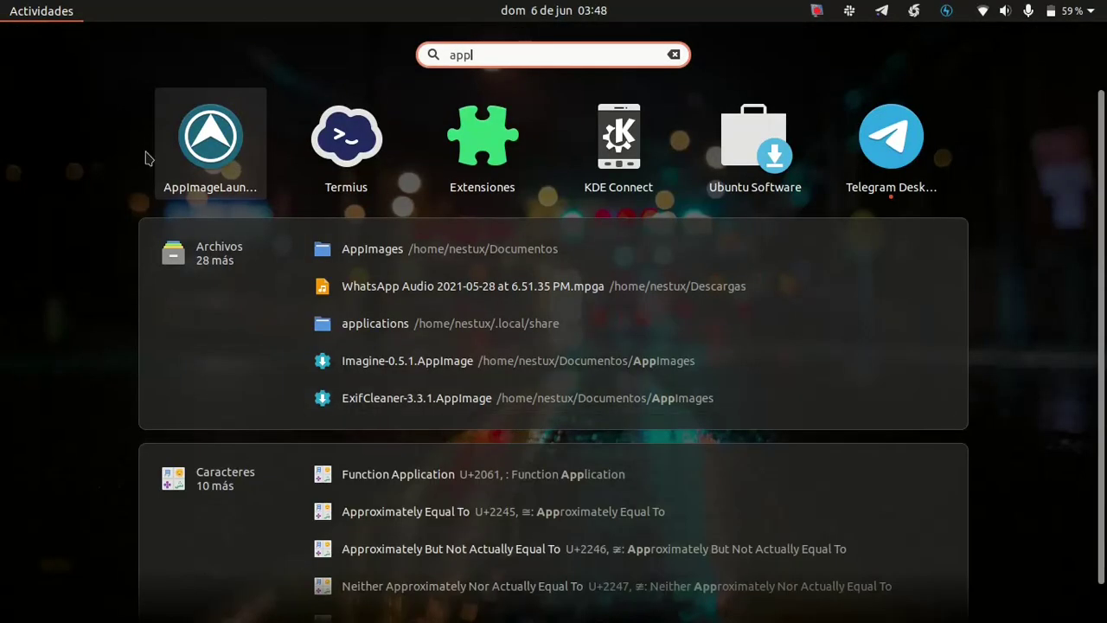
click(189, 165)
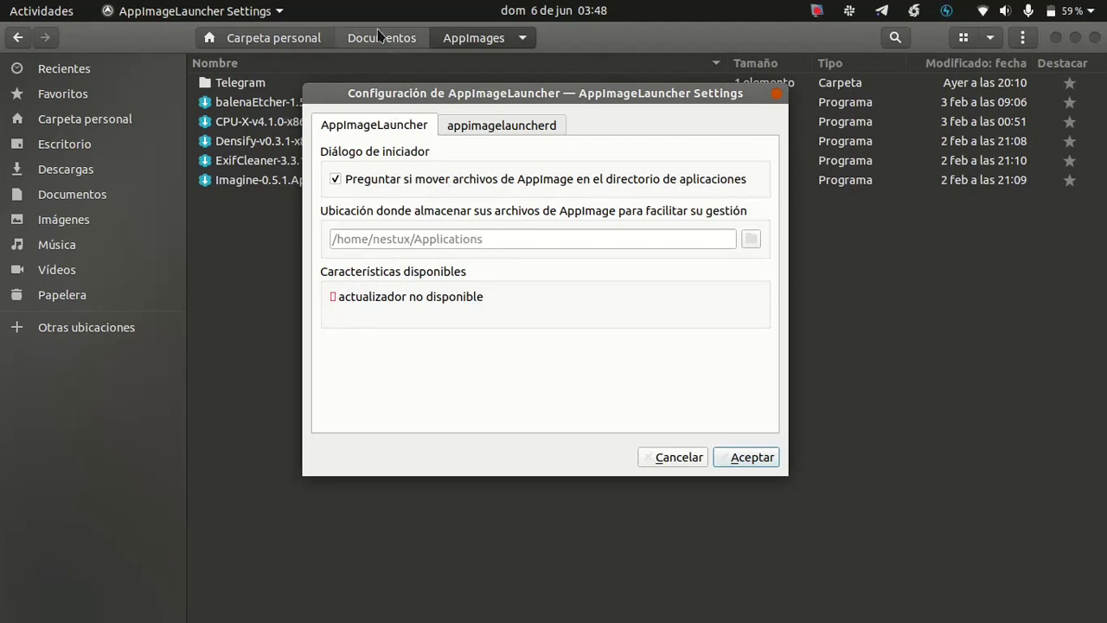
- Move the settings dialog down slightly and browse in the file manager from the home folder to Documentos/AppImages
click(278, 39)
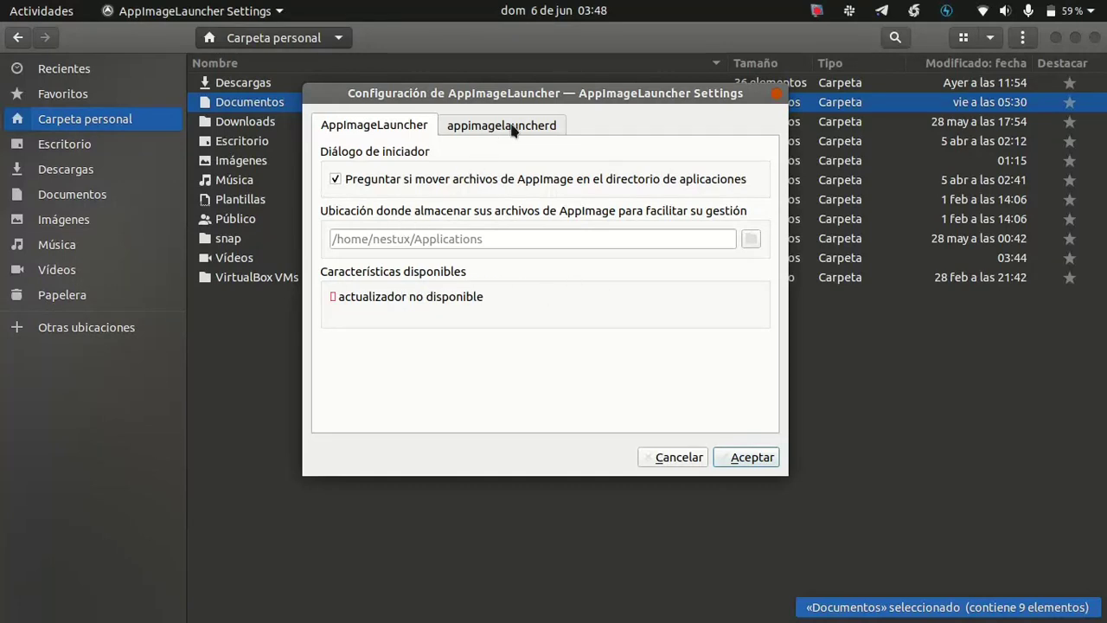
drag(667, 99, 650, 147)
click(251, 104)
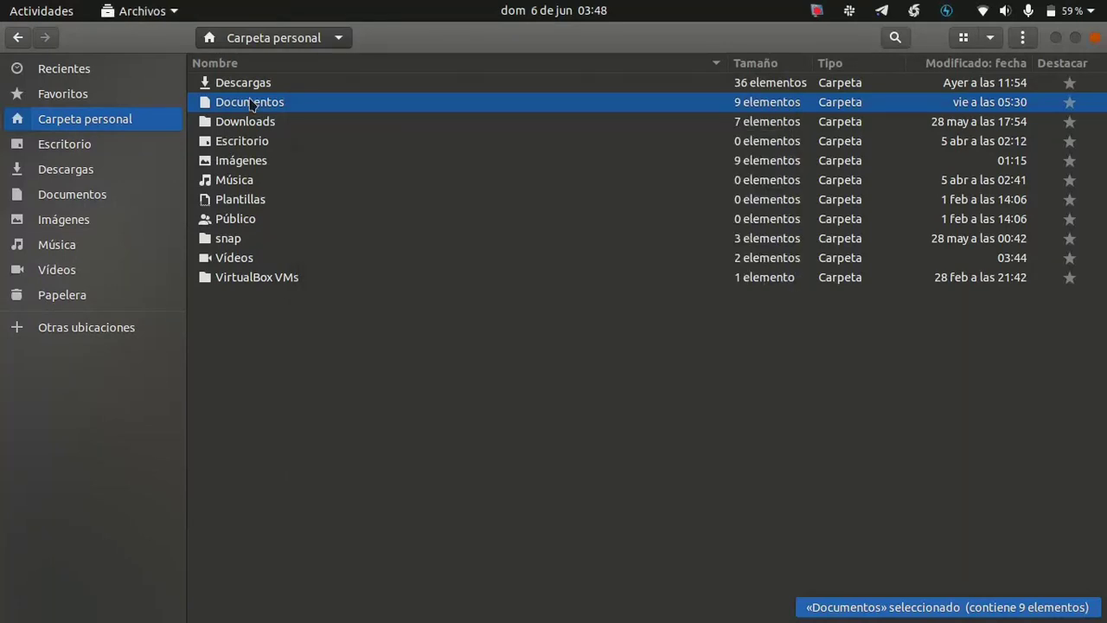
double_click(266, 105)
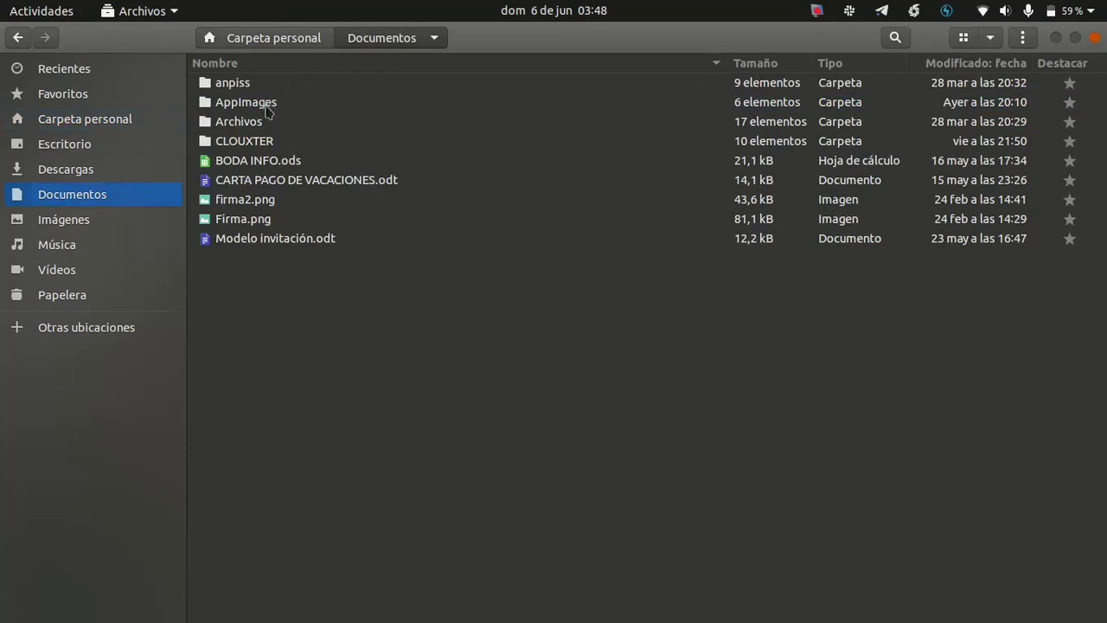
double_click(266, 104)
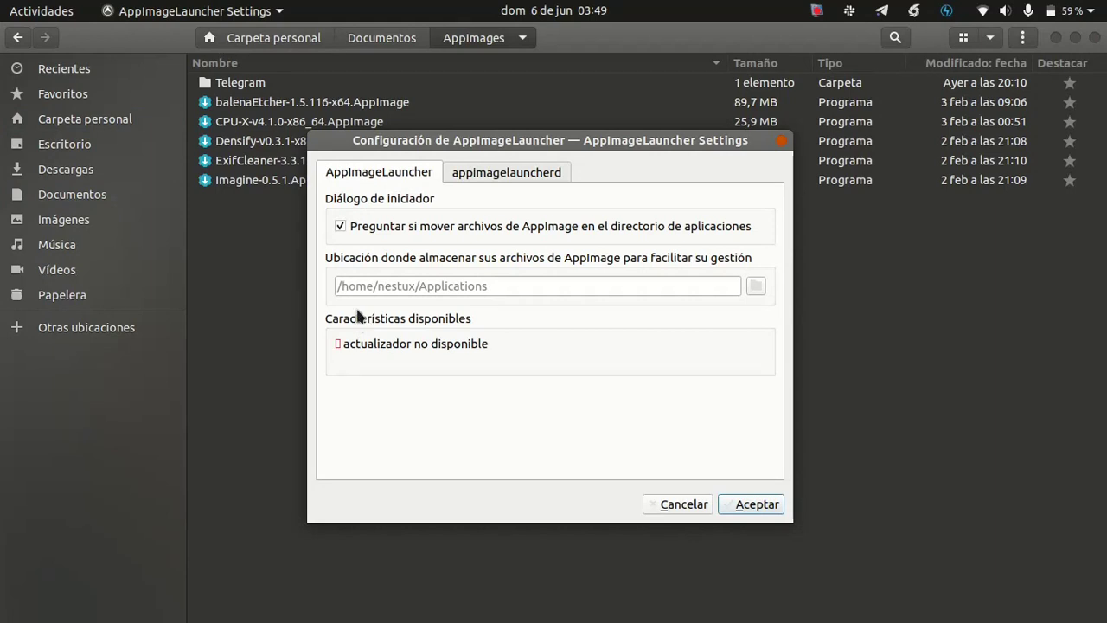
- Turn off asking whether to move AppImage files and set their storage location to Documentos/AppImages in the home folder
click(339, 227)
click(755, 289)
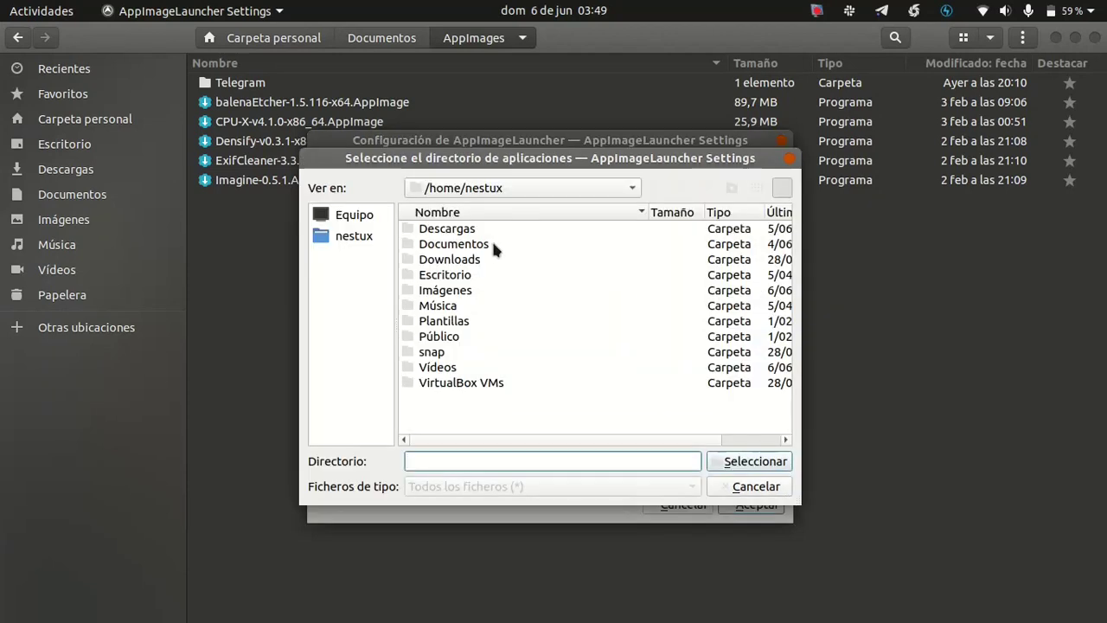
double_click(460, 248)
click(461, 248)
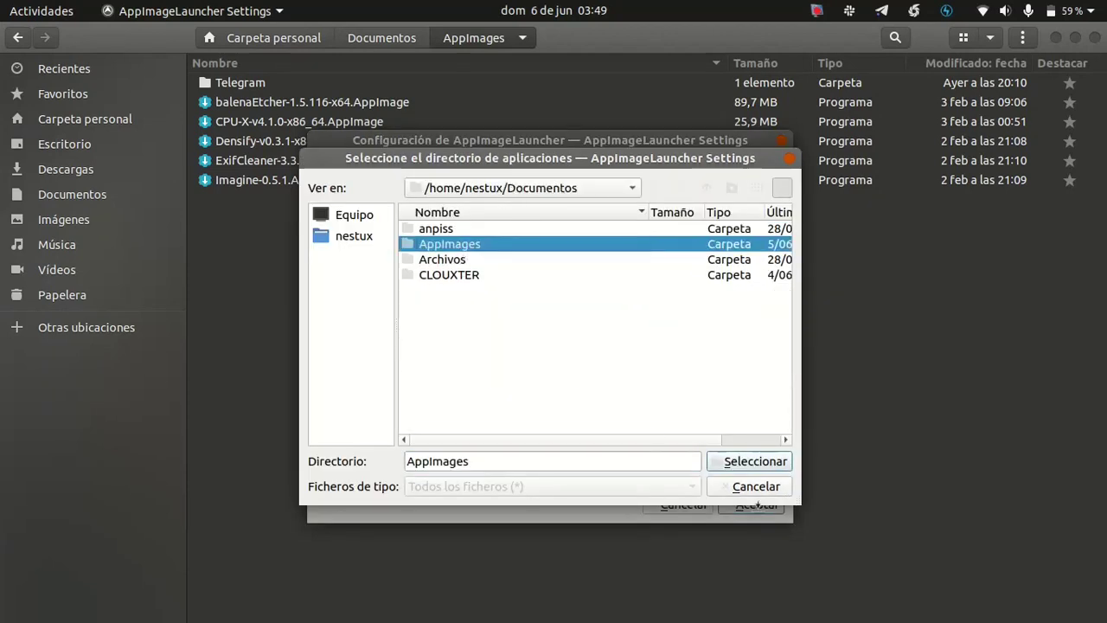
click(756, 467)
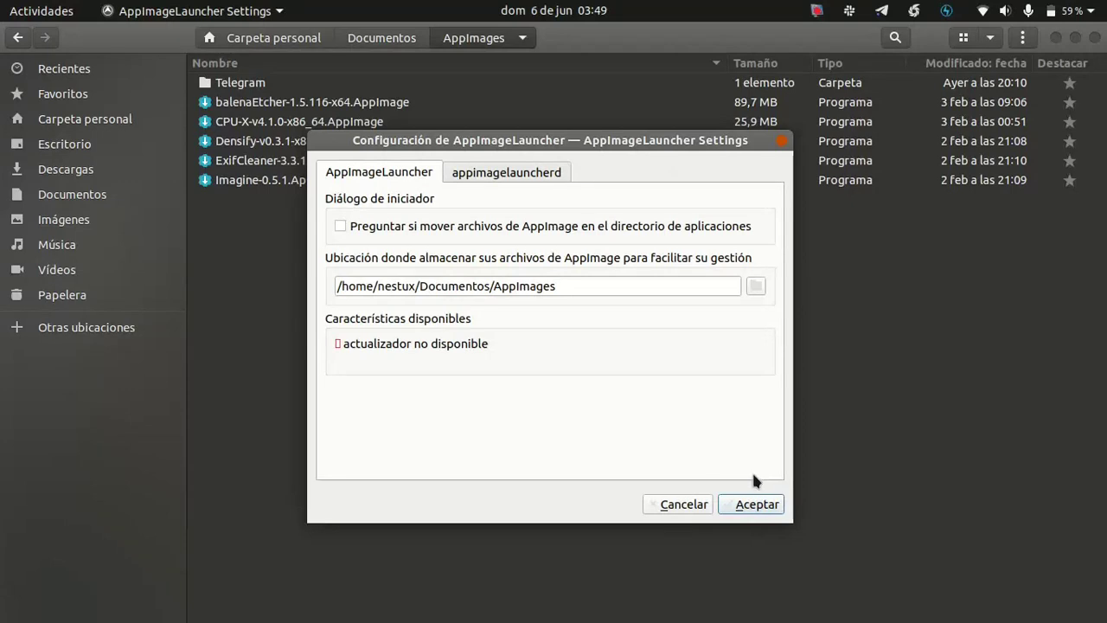
- View the appimagelauncherd daemon settings and return to the AppImageLauncher settings
click(480, 174)
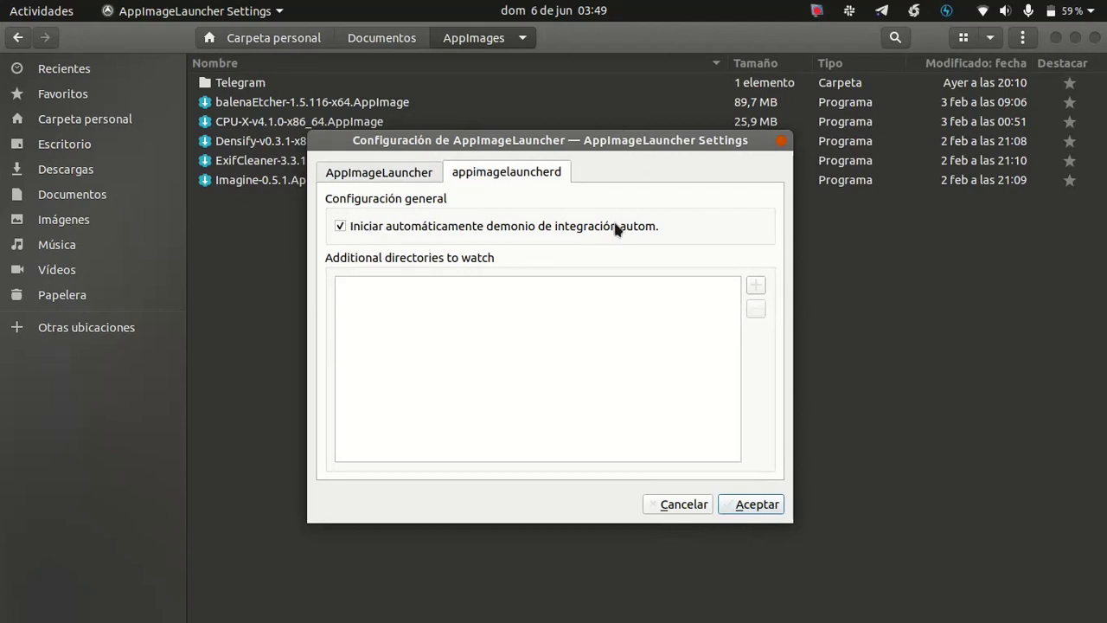
mouse_move(616, 228)
click(388, 173)
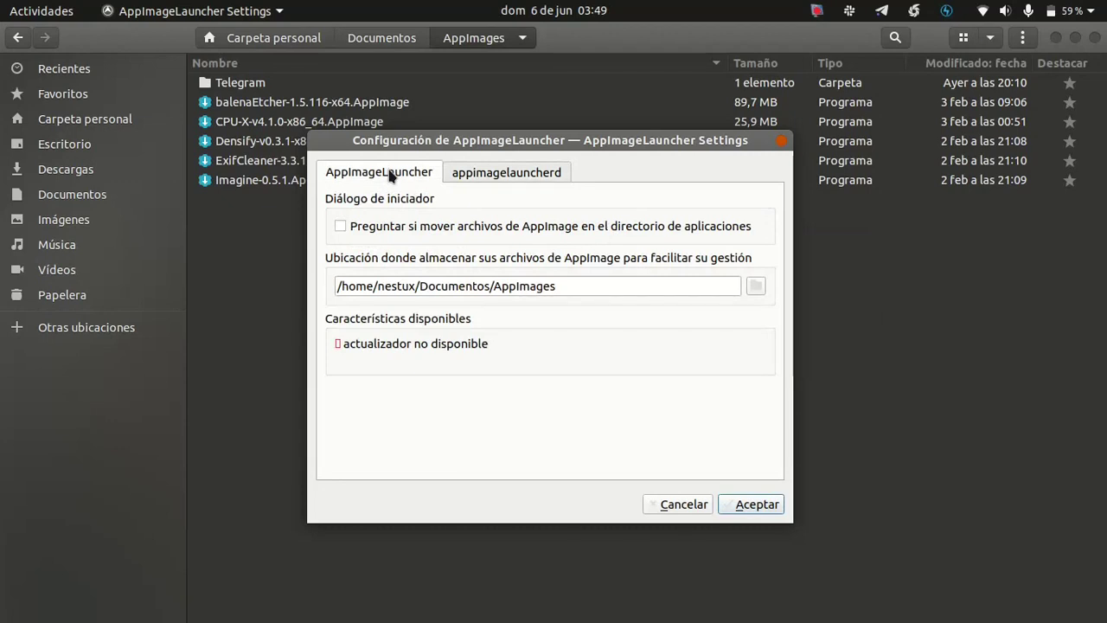
- Accept the AppImageLauncher settings and run Imagine-0.5.1.AppImage from the AppImages folder
click(754, 505)
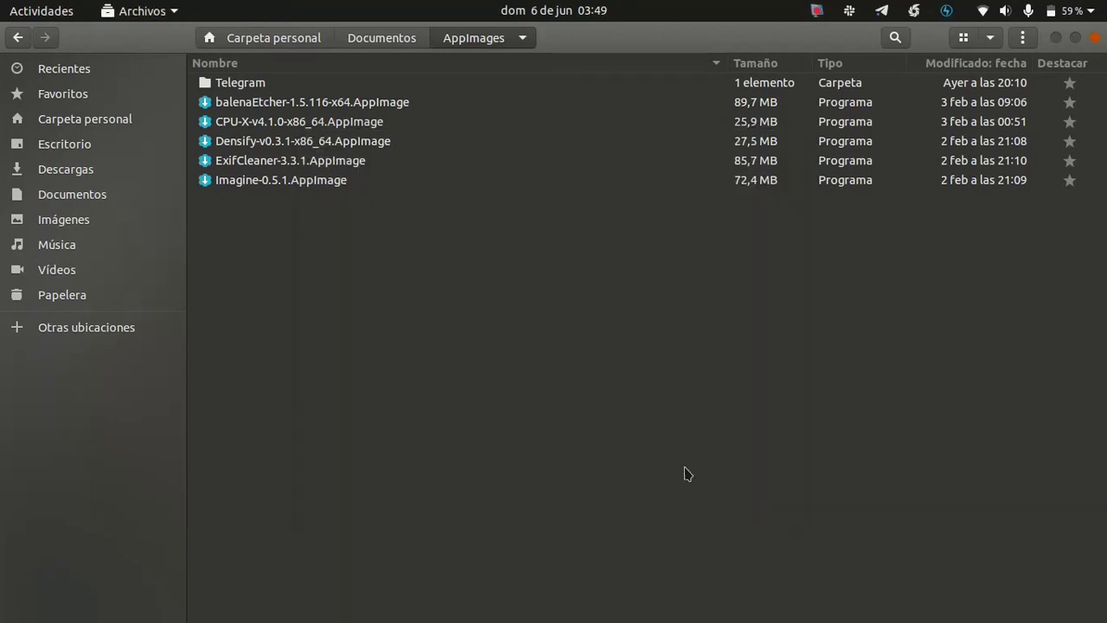
mouse_move(2, 342)
right_click(326, 185)
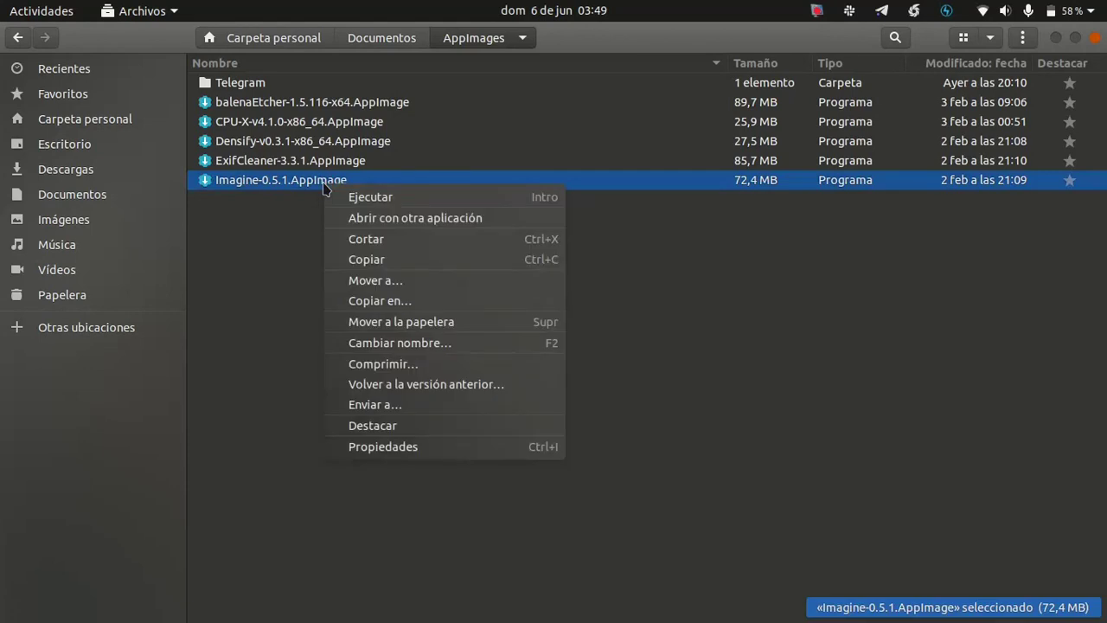
click(370, 197)
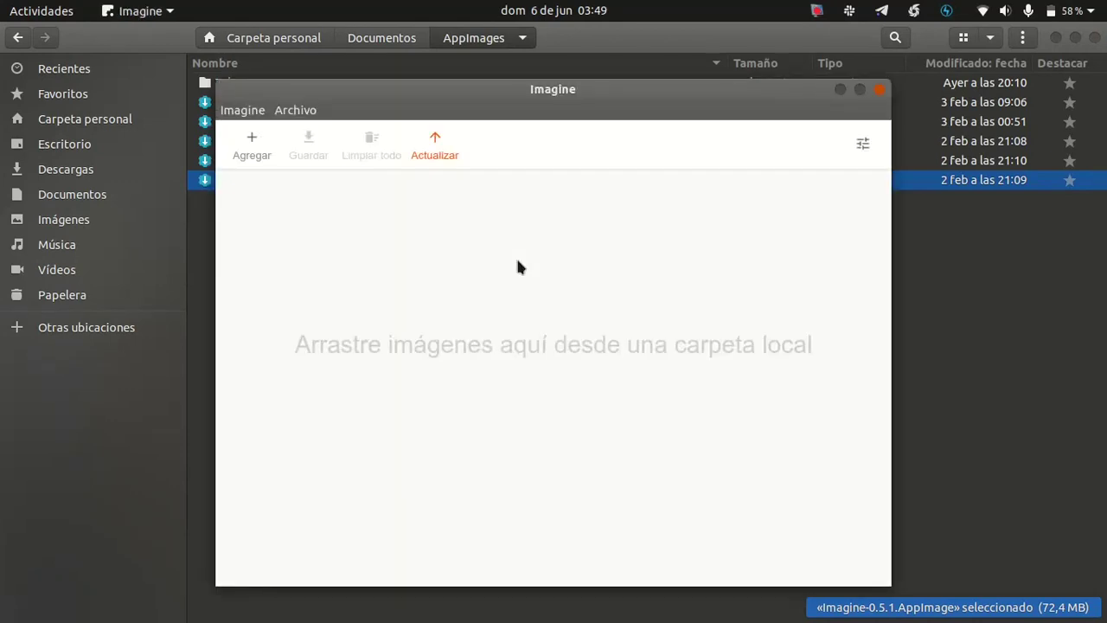
key(super)
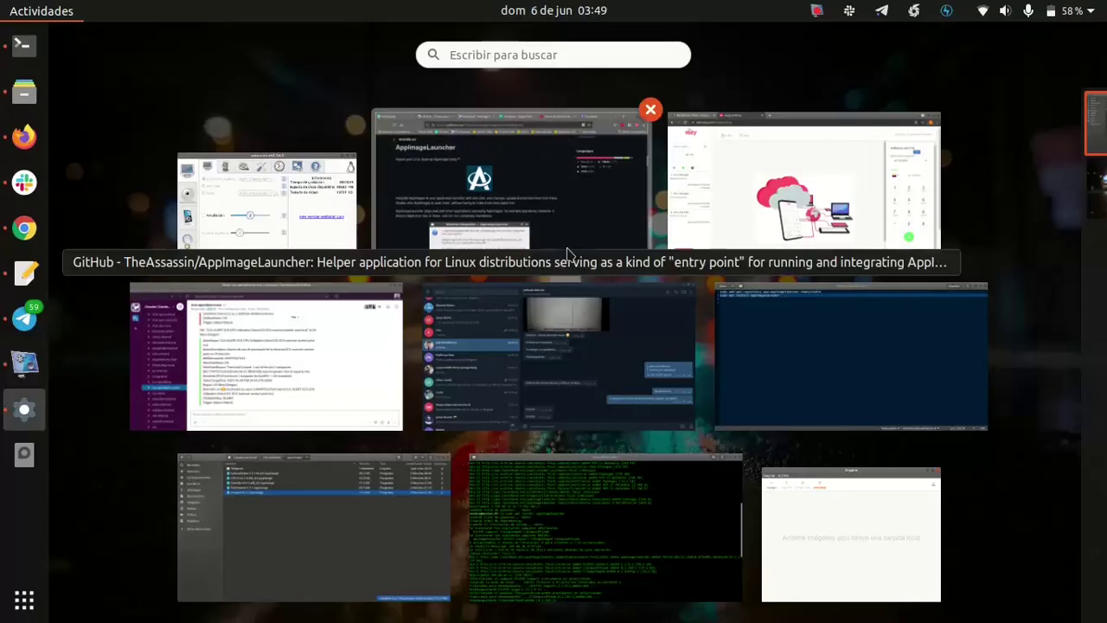
text(al)
key(BackSpace)
key(BackSpace)
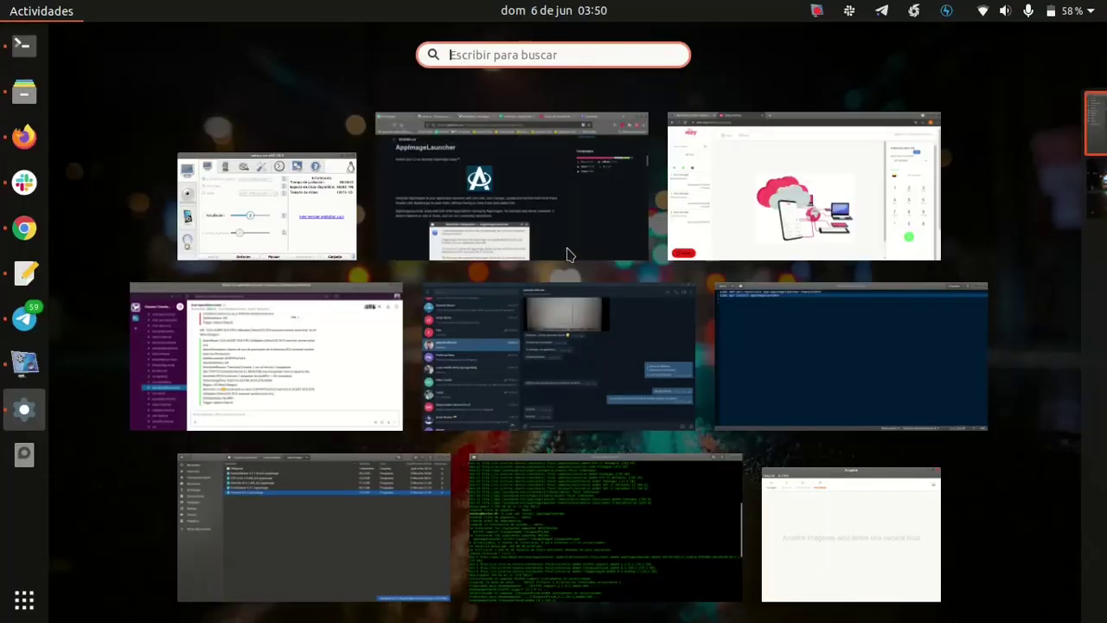
key(Escape)
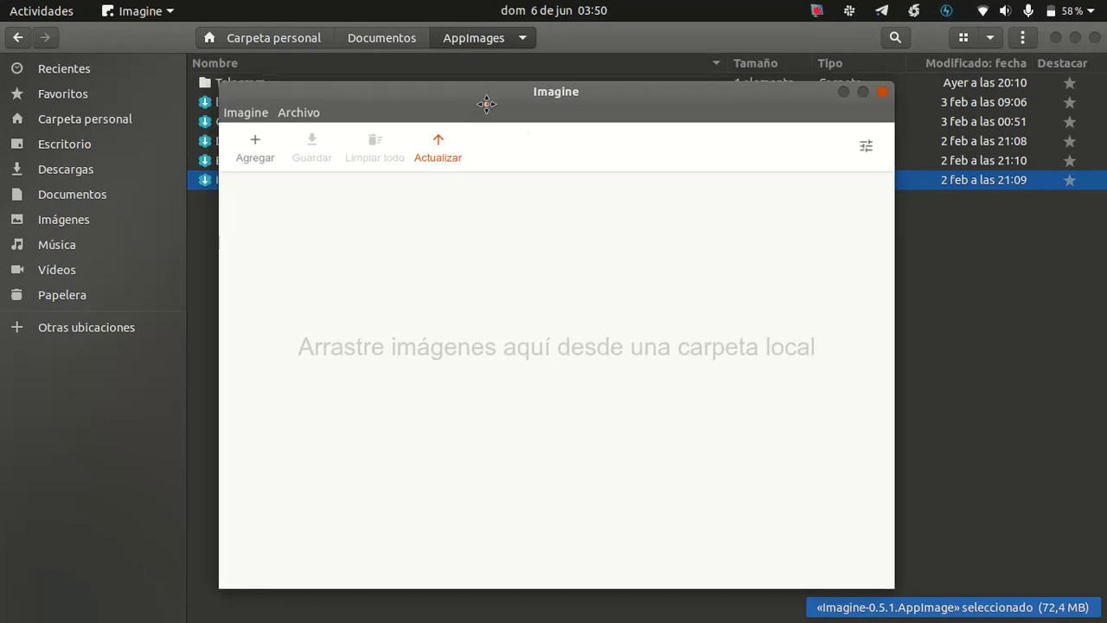
- Move the Imagine window aside, search the applications for "ima", and close Imagine
drag(485, 104, 615, 174)
key(super)
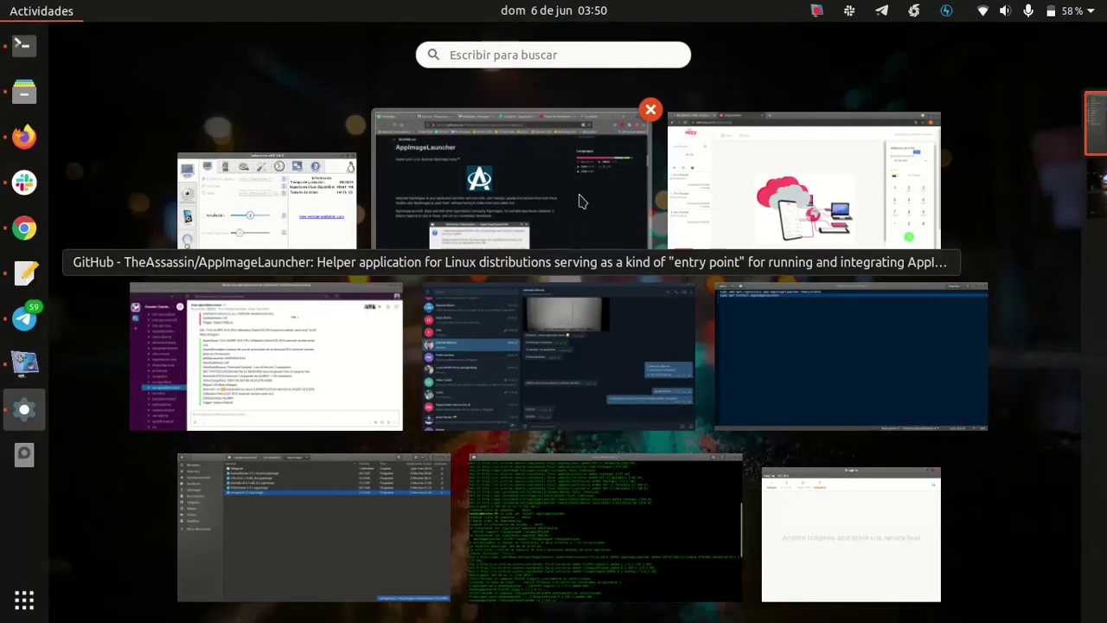
text(ima)
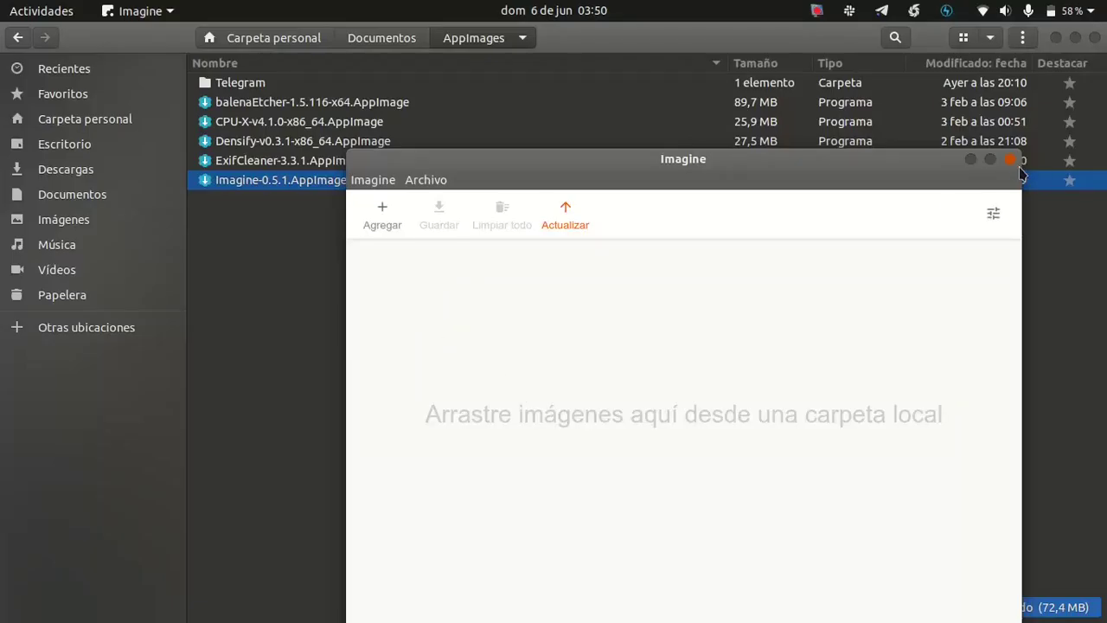
click(1010, 159)
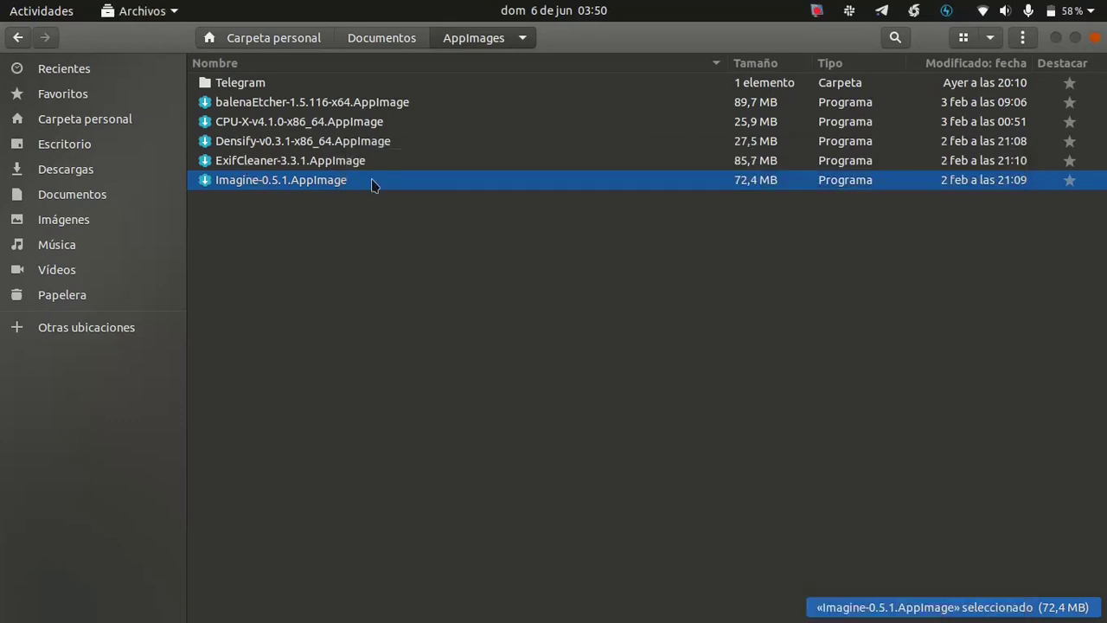
- Search the applications for "exi" to check the ExifCleaner launcher, and return to the AppImages folder
key(super)
text(exi)
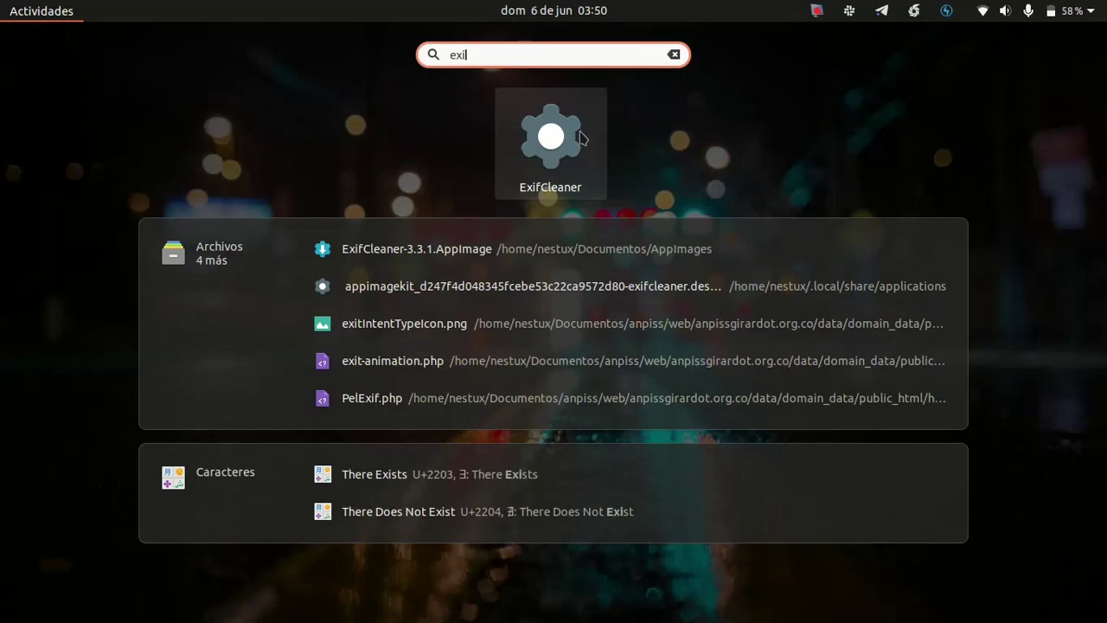
key(super)
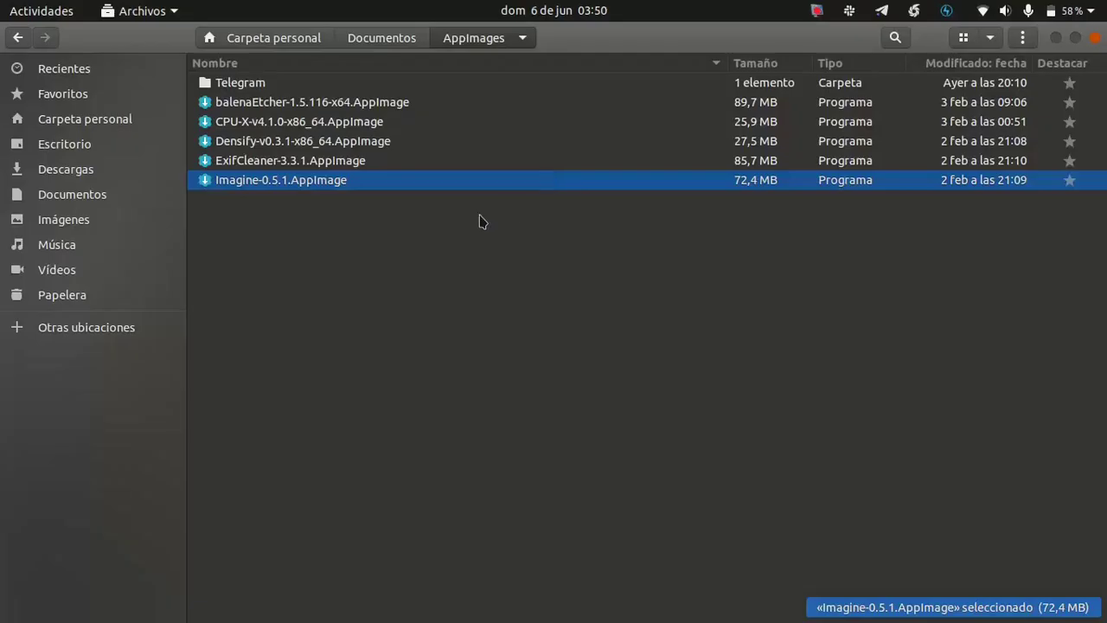
- Select the Densify AppImage and search the applications for "den" to check its launcher
click(247, 142)
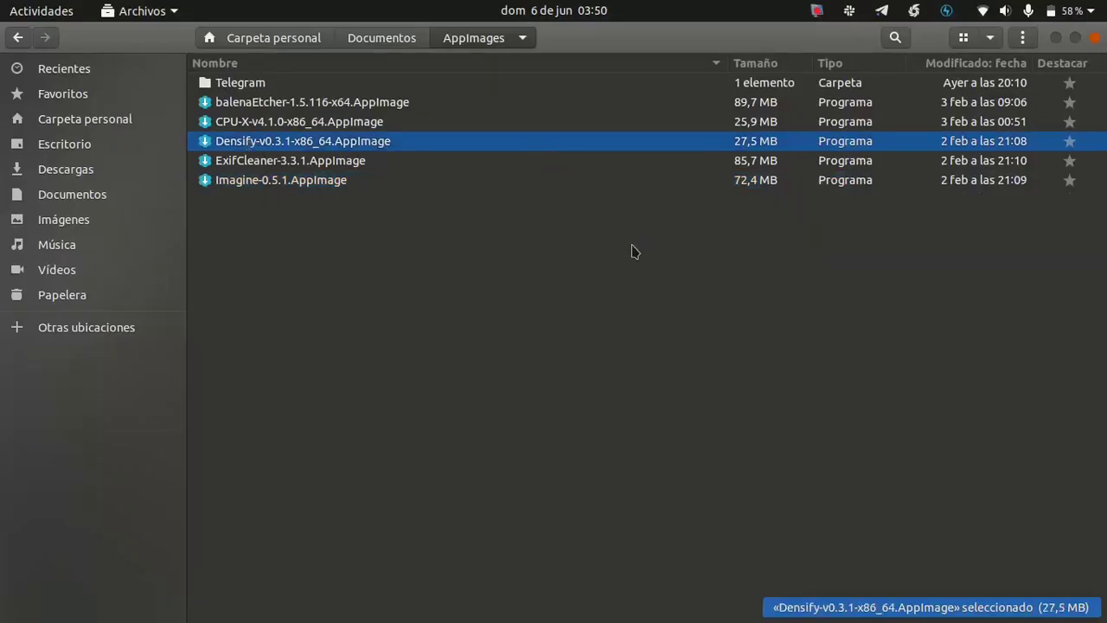
key(super)
text(den)
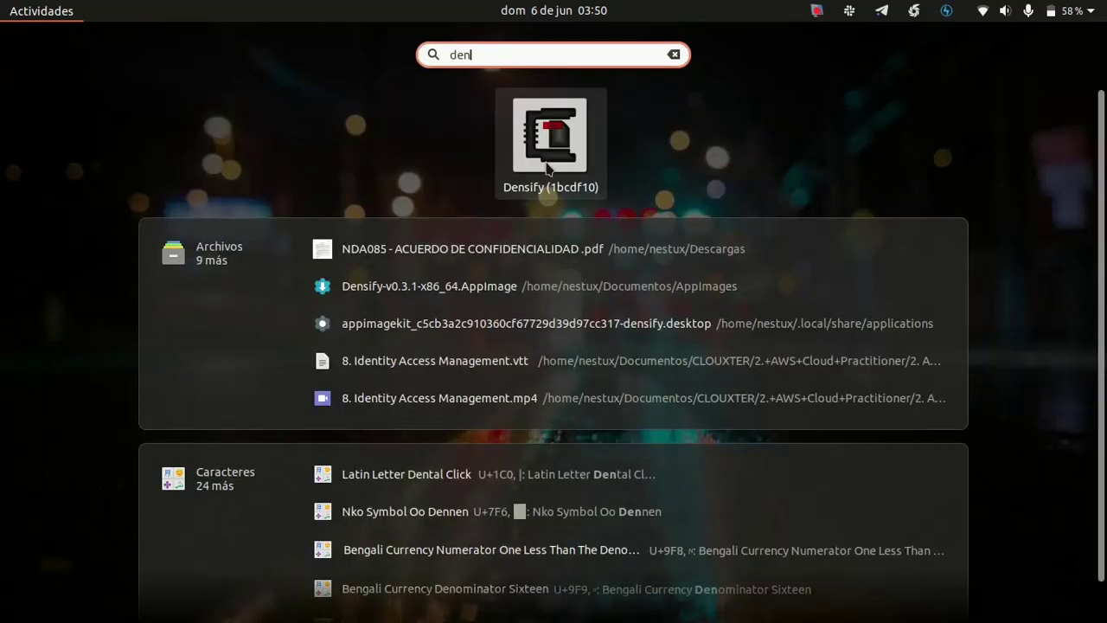
key(super)
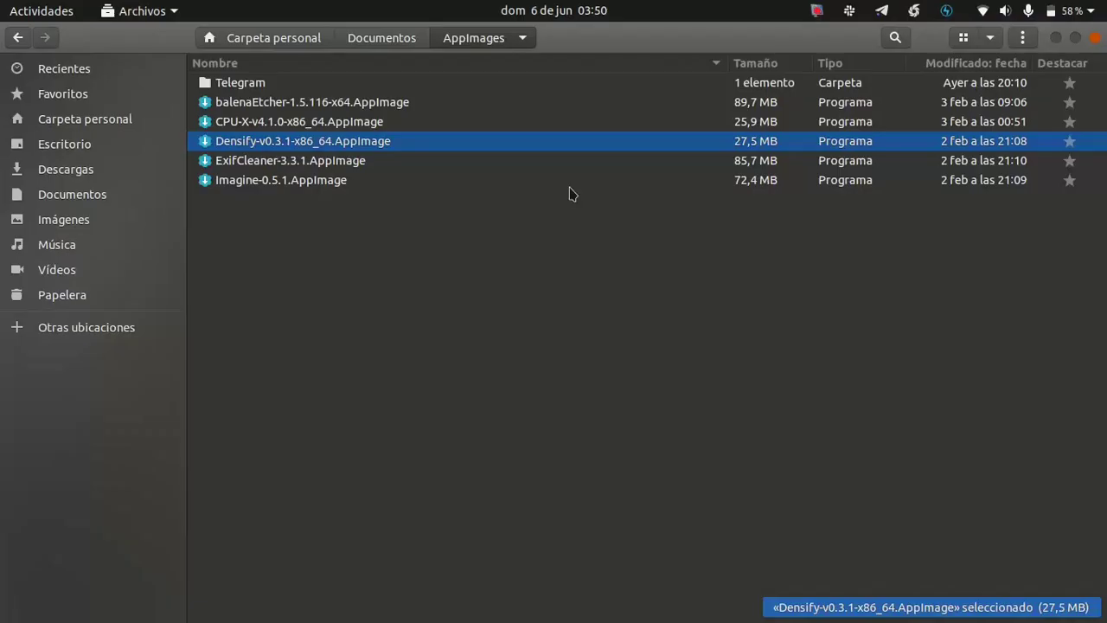
- Select the CPU-X AppImage and search the applications for "cpu" to check its launcher
click(263, 122)
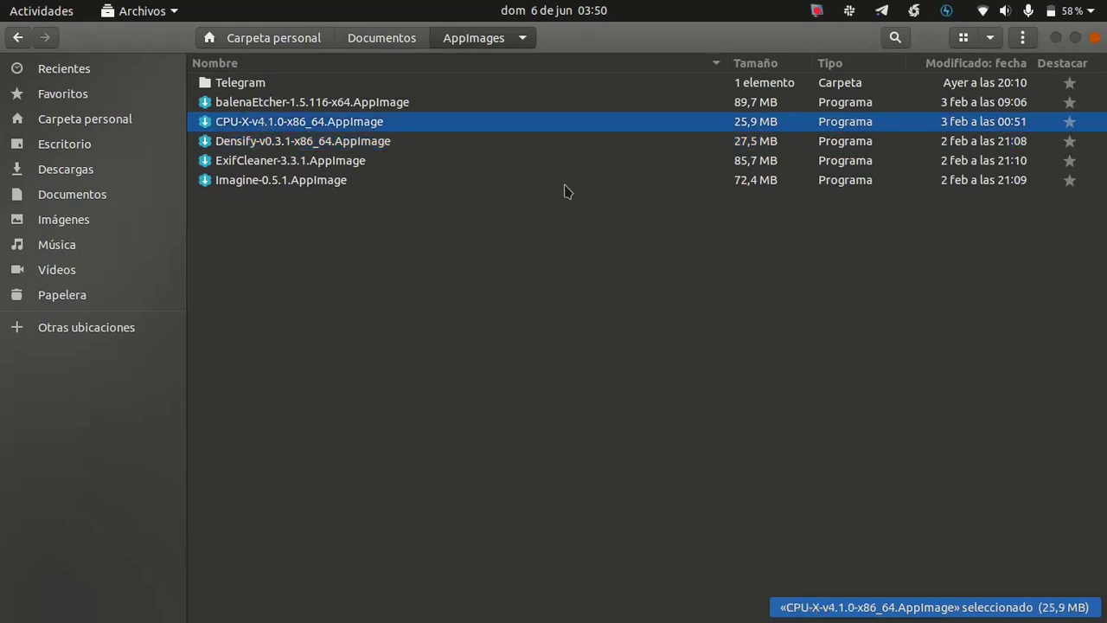
key(super)
text(cpu)
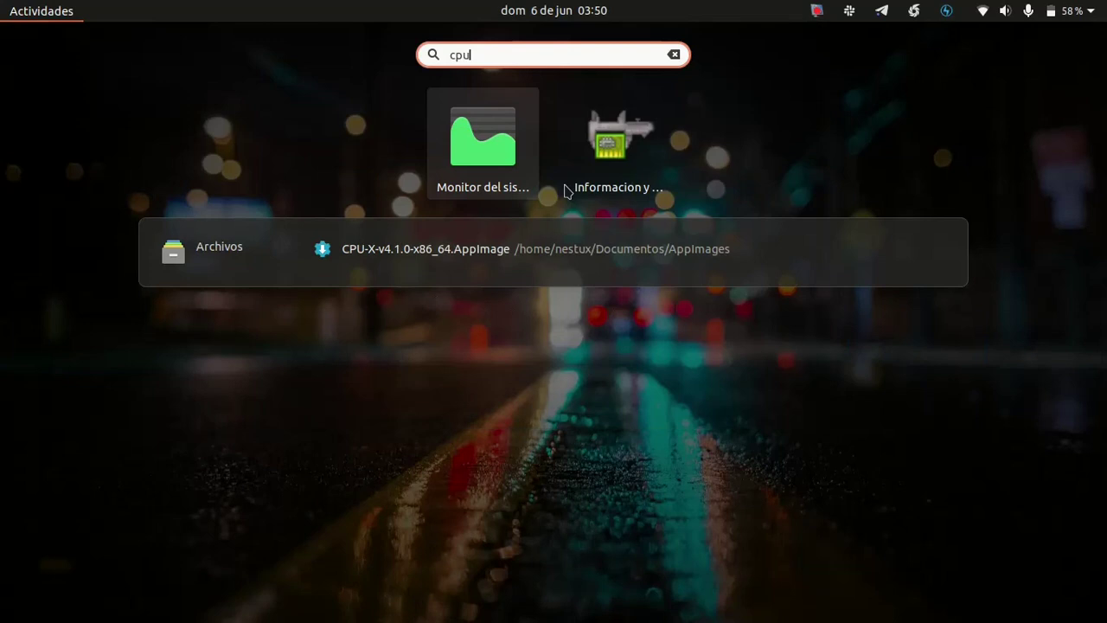
key(Escape)
key(super)
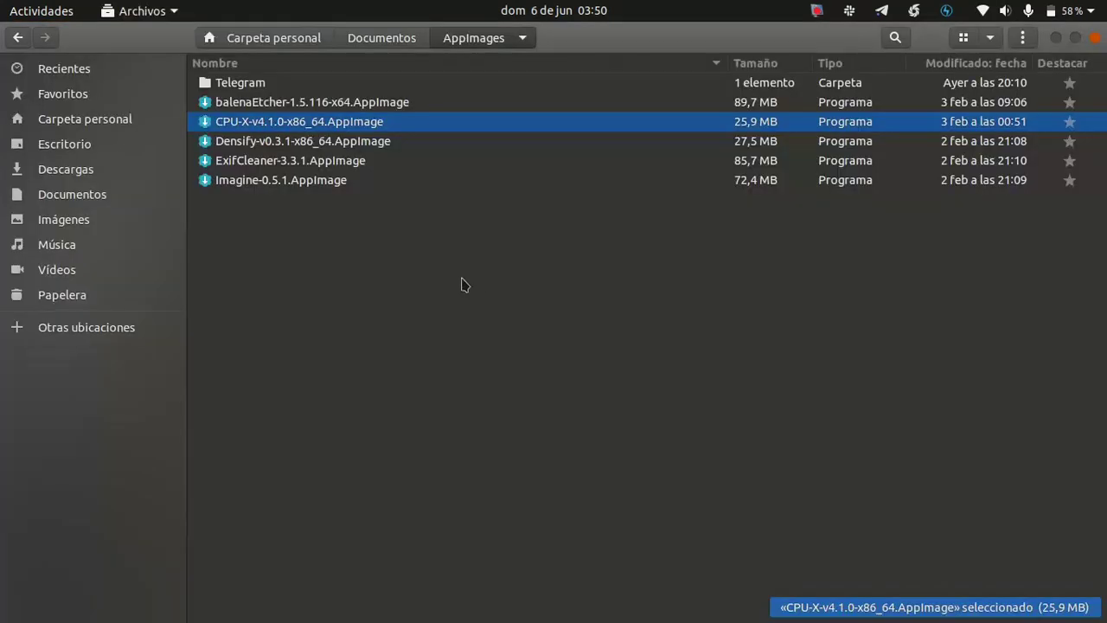
- Repeat the application search for the CPU-X launcher with the spellings "CPU", "CPUX" and "CPU-X"
key(super)
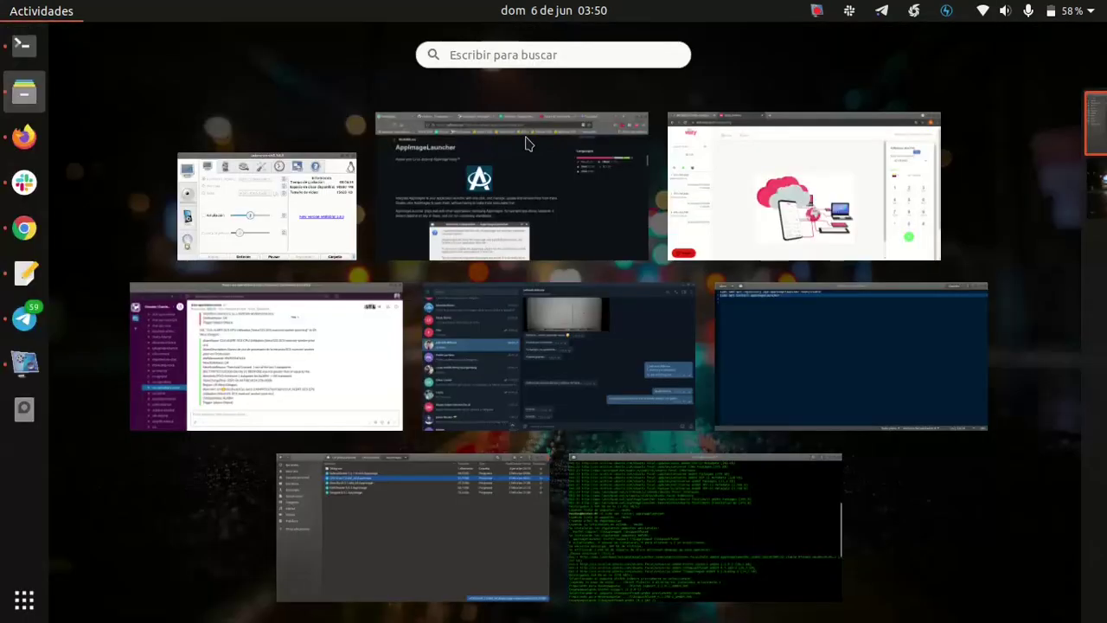
text(d)
key(BackSpace)
text(cpux)
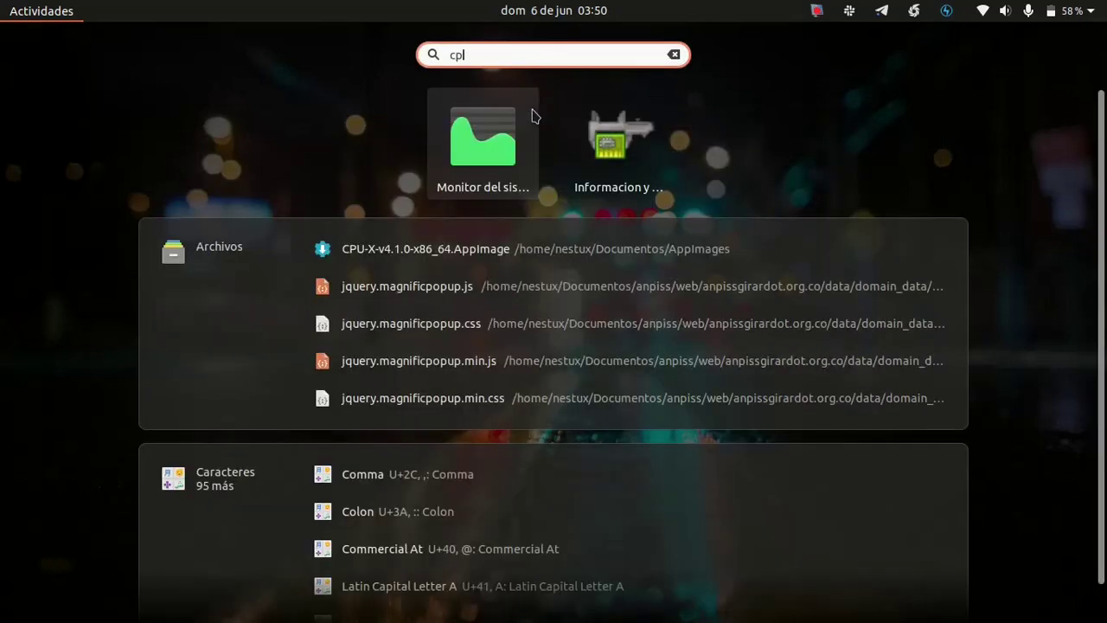
key(BackSpace)
key(BackSpace)
key(BackSpace)
key(BackSpace)
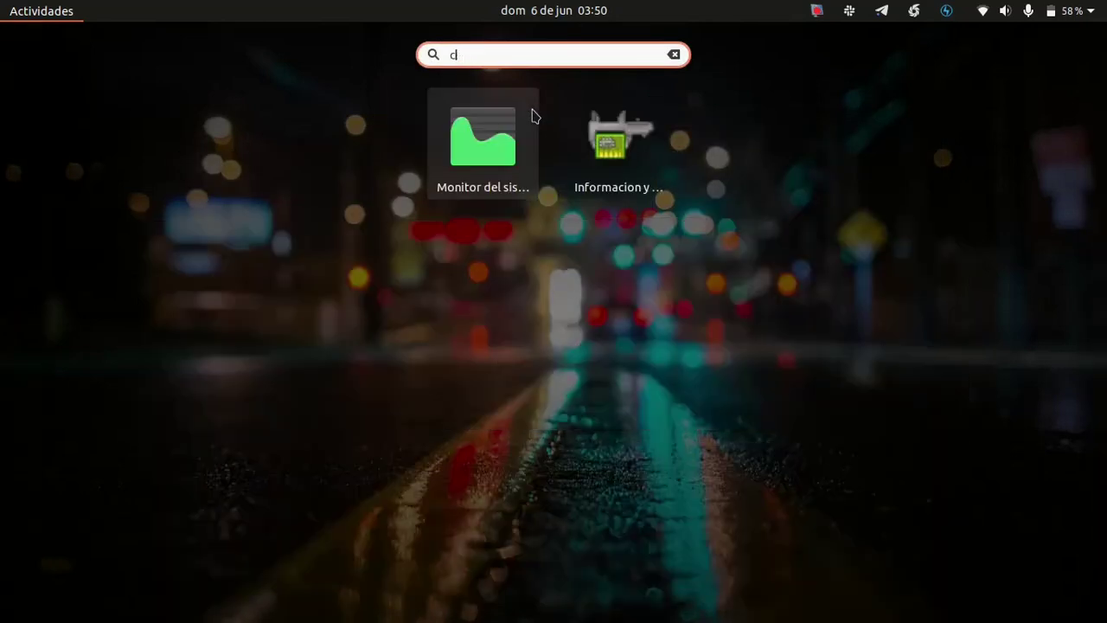
text(CPU)
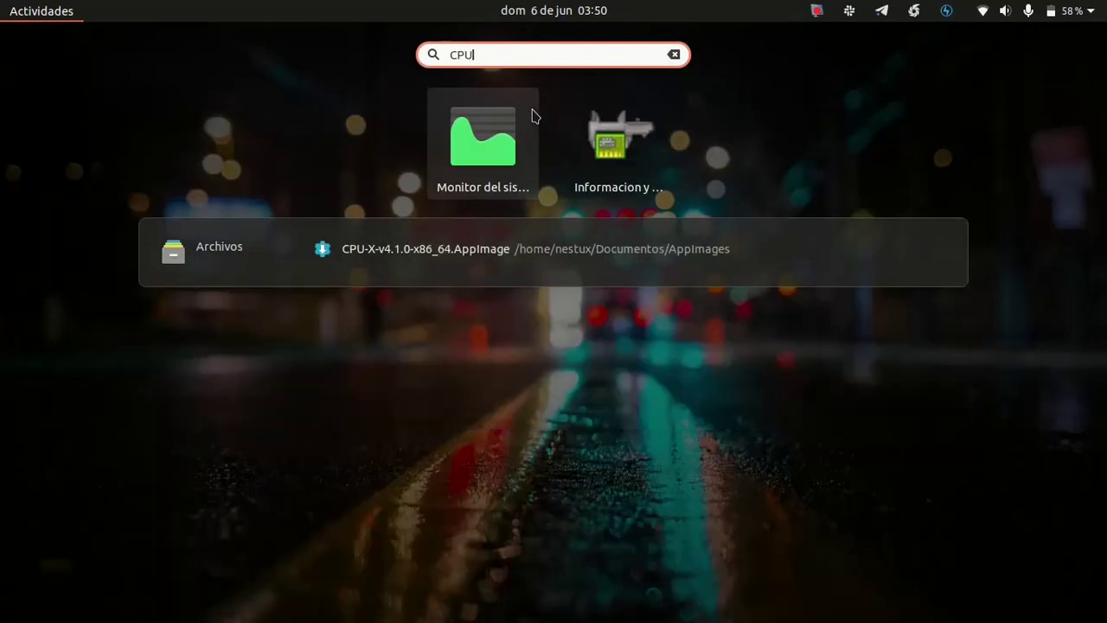
text(X)
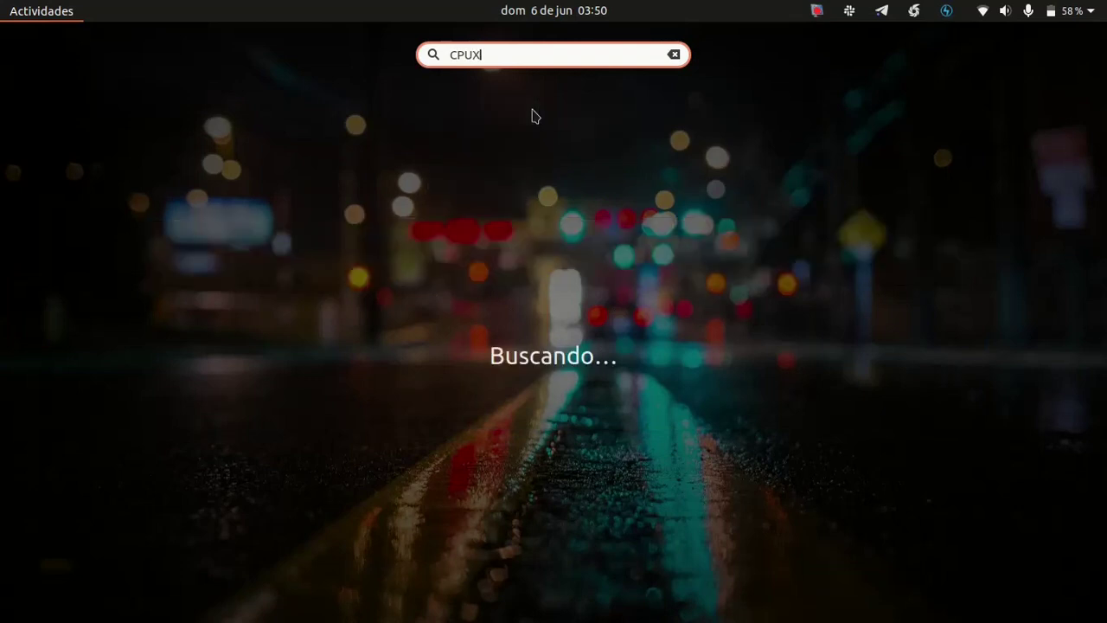
key(BackSpace)
text(-X)
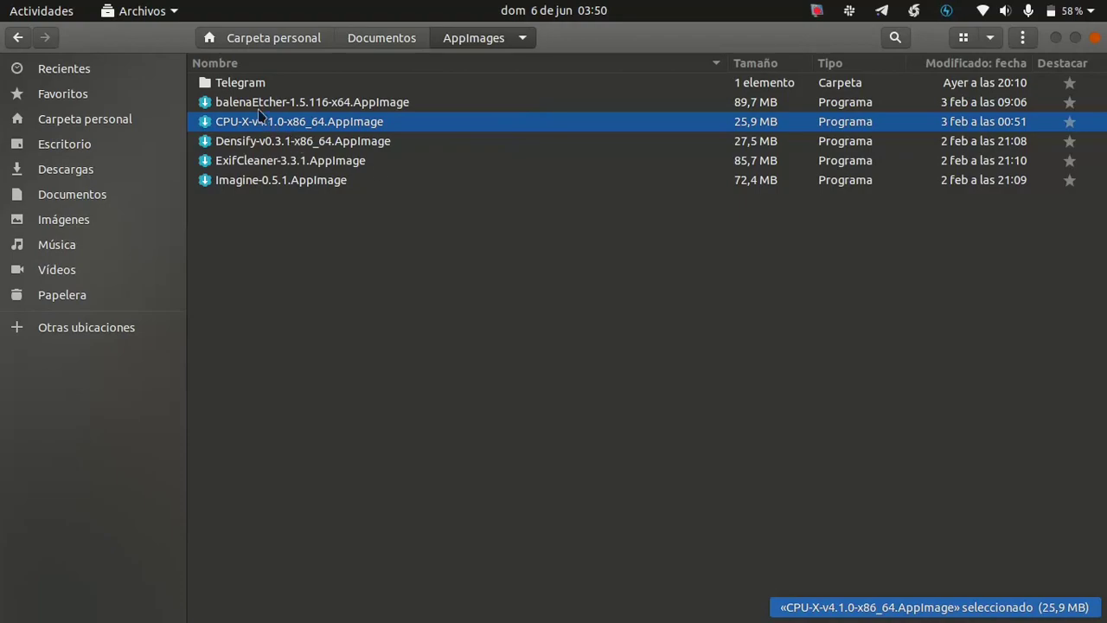
- Select the balenaEtcher AppImage and search the applications for "bal" to check its launcher
click(257, 101)
key(alt+Tab)
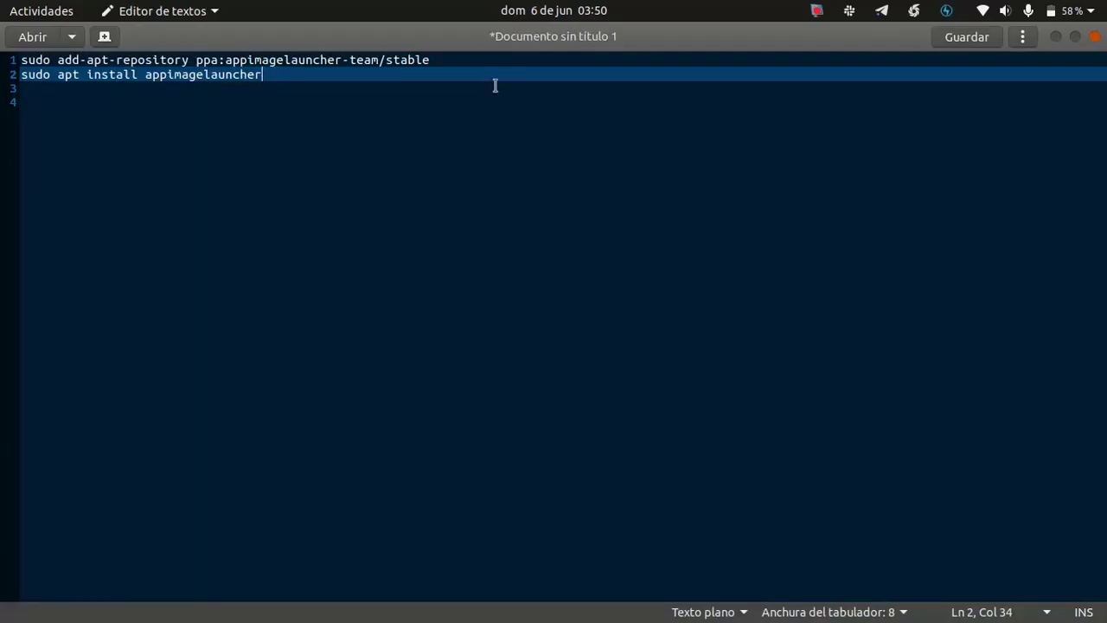
key(alt+Tab)
key(super)
text(BLA)
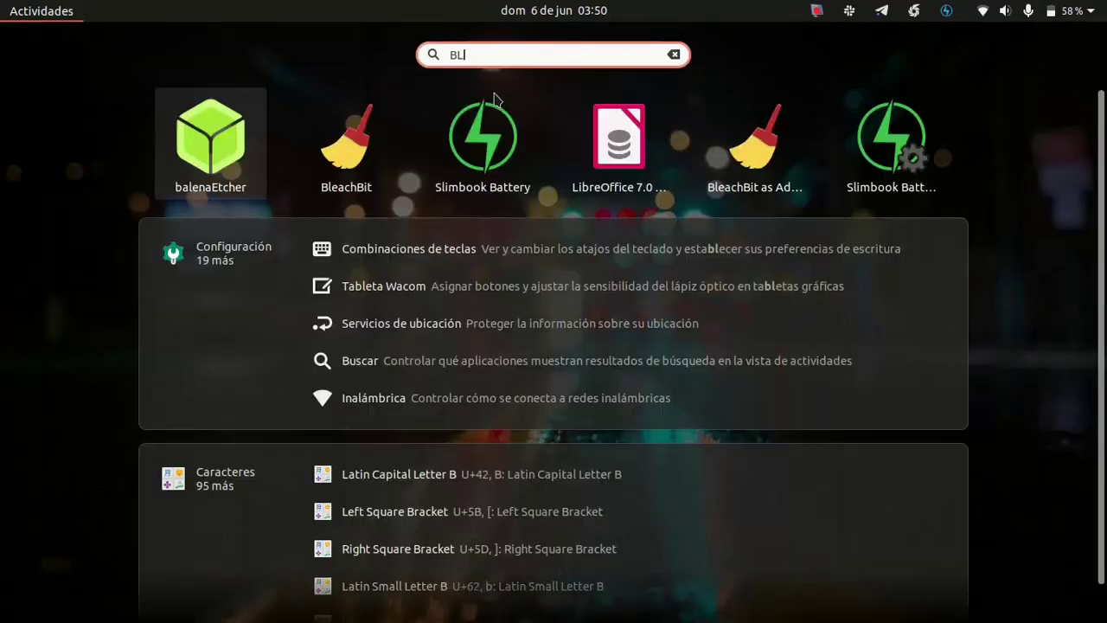
key(BackSpace)
key(BackSpace)
key(BackSpace)
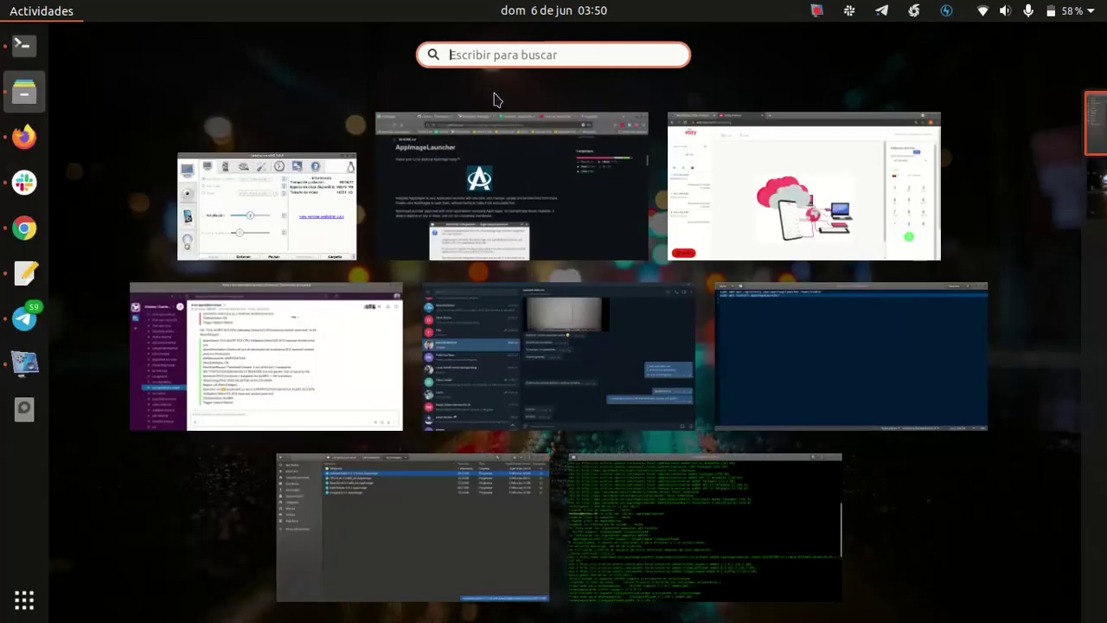
text(bal)
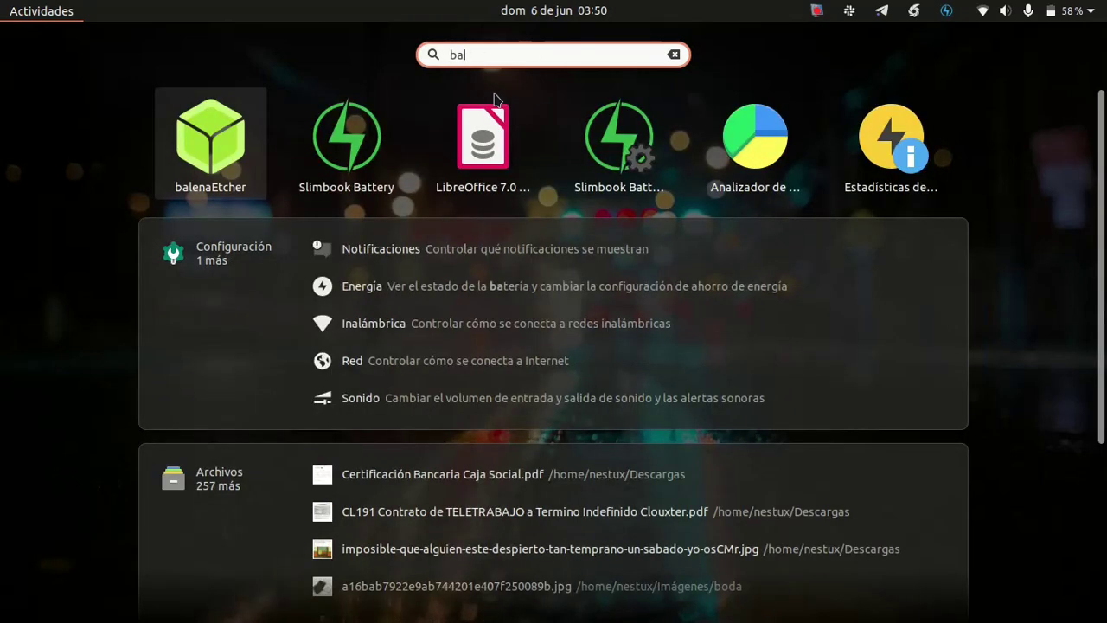
click(250, 158)
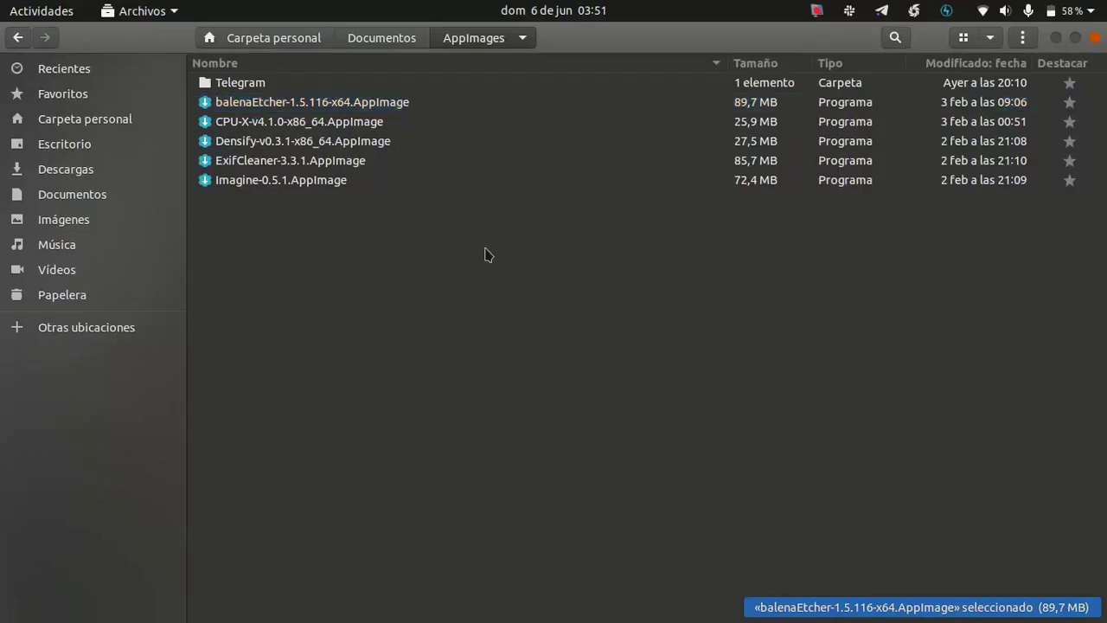
- Run CPU-X-v4.1.0-x86_64.AppImage from the AppImages folder and close its window
click(259, 124)
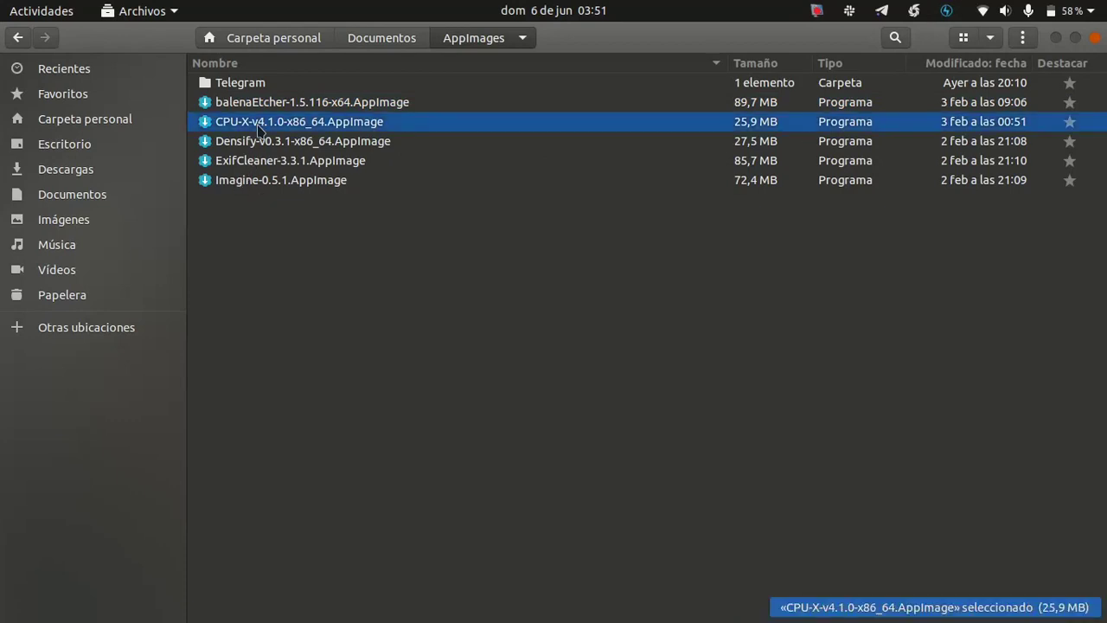
right_click(258, 128)
click(273, 140)
mouse_move(3, 437)
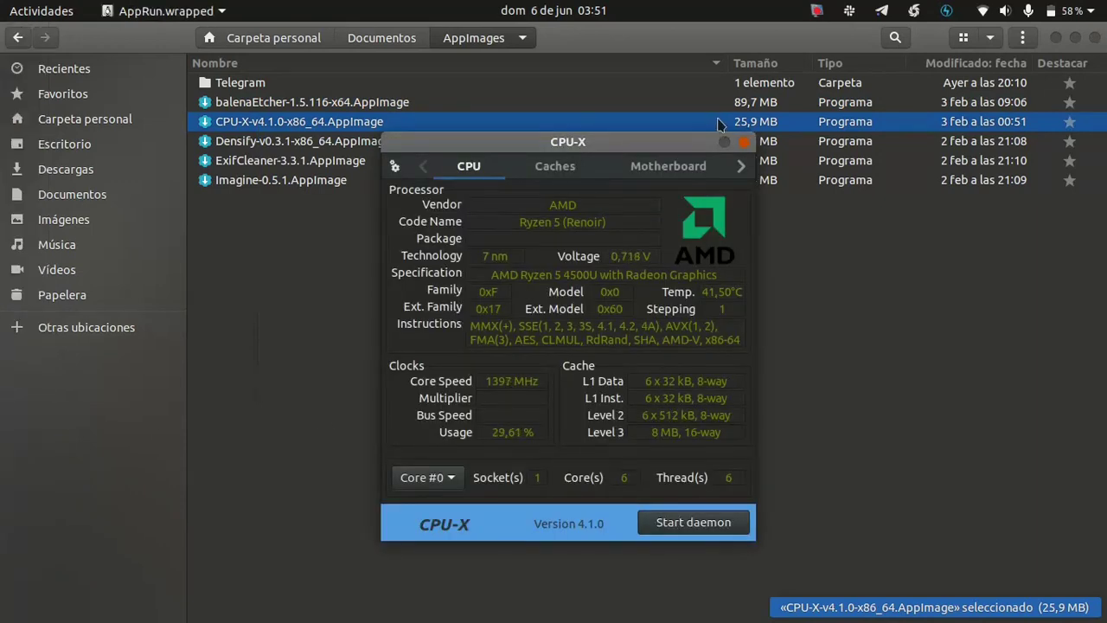
click(745, 141)
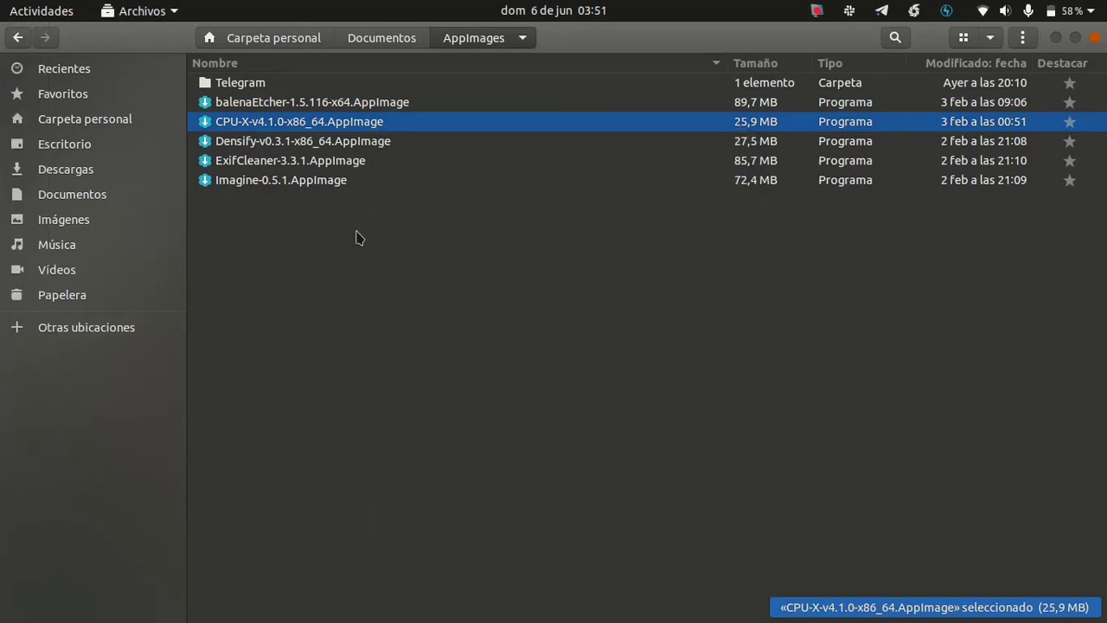
- Run the CPU-X AppImage again and page through its information sections up to About
right_click(357, 123)
click(377, 134)
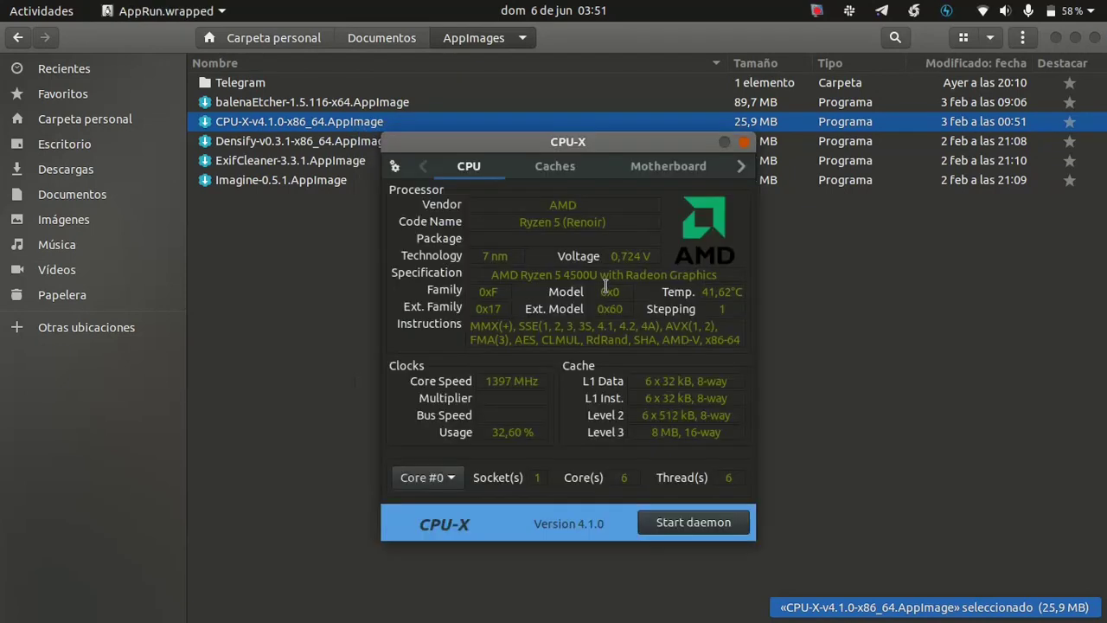
click(740, 166)
click(741, 166)
click(740, 166)
click(741, 166)
click(740, 166)
click(740, 166)
click(741, 166)
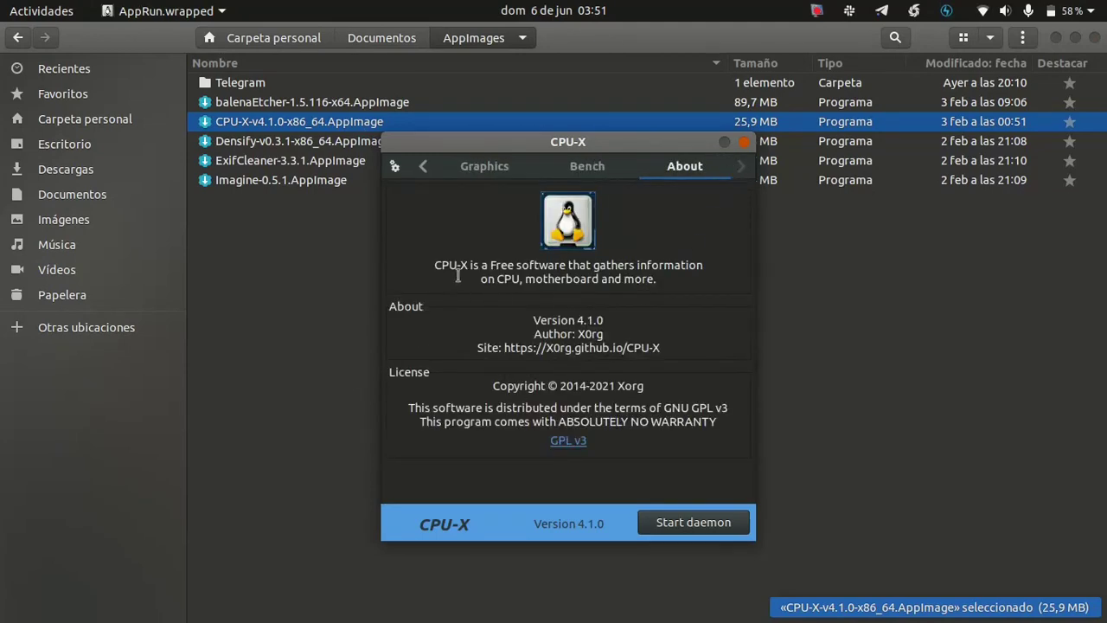
- Close CPU-X and search the applications for "cpu-x" to check for its launcher
click(744, 141)
key(super)
text(cpu)
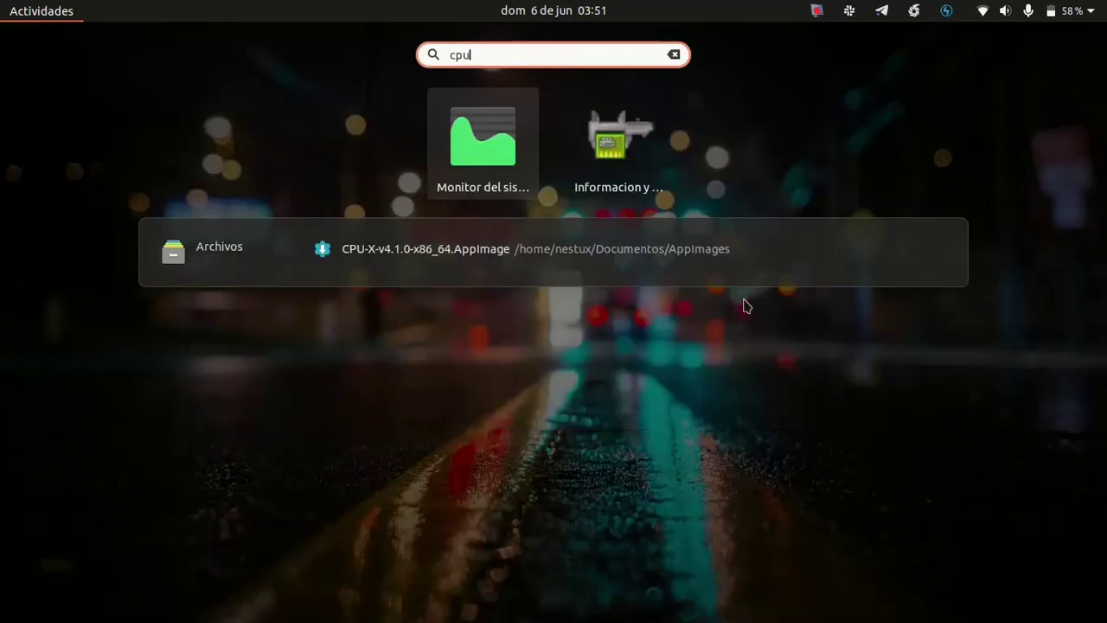
text(-x)
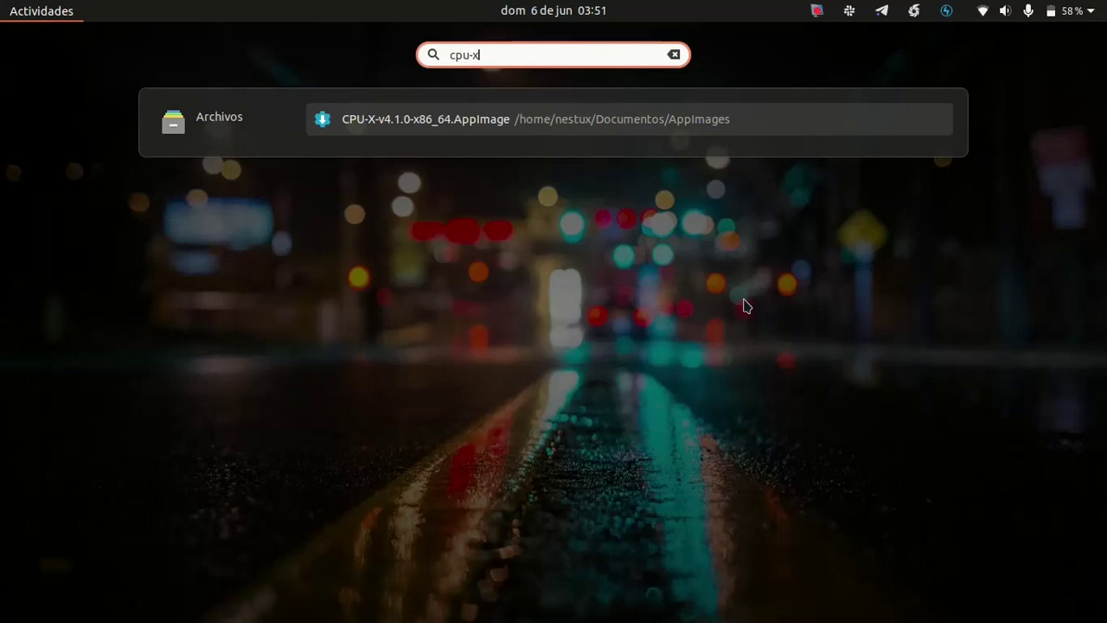
- Clear the "cpu-x" application search and deselect the CPU-X file in the AppImages folder
key(BackSpace)
key(BackSpace)
key(BackSpace)
key(BackSpace)
key(BackSpace)
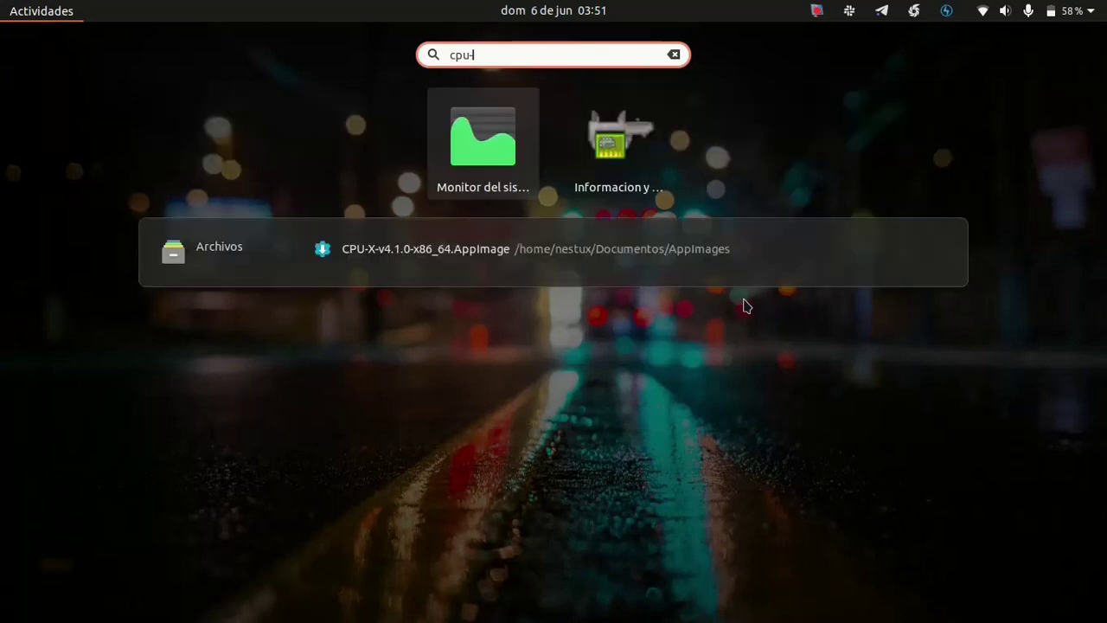
key(Escape)
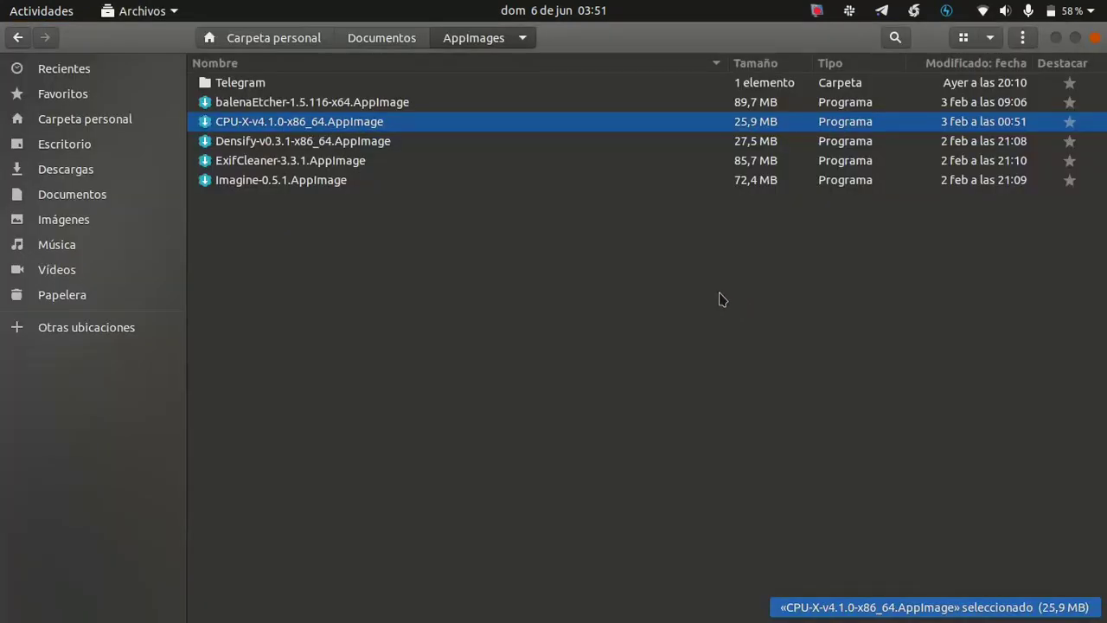
click(719, 300)
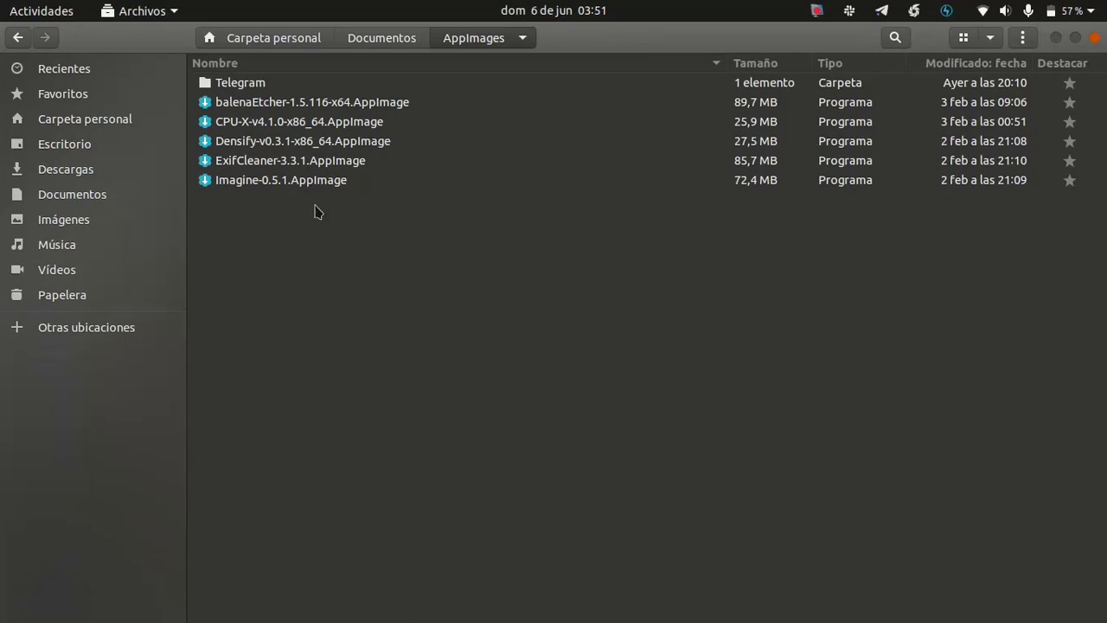
- Close the AppImages folder window and minimize the remaining open windows to reveal the desktop
click(1094, 37)
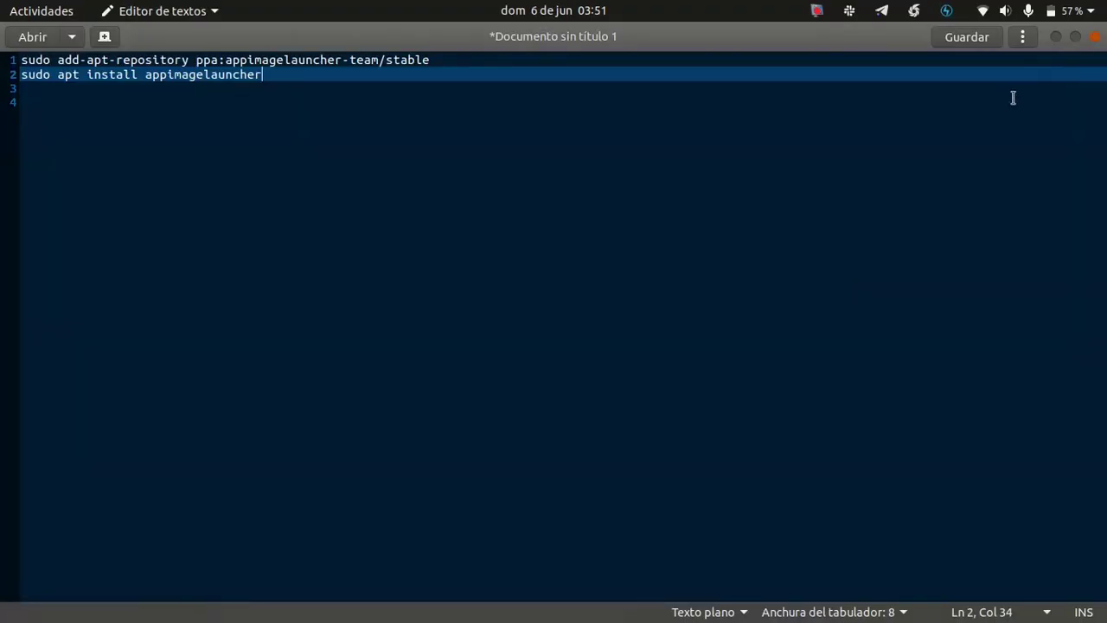
click(1056, 37)
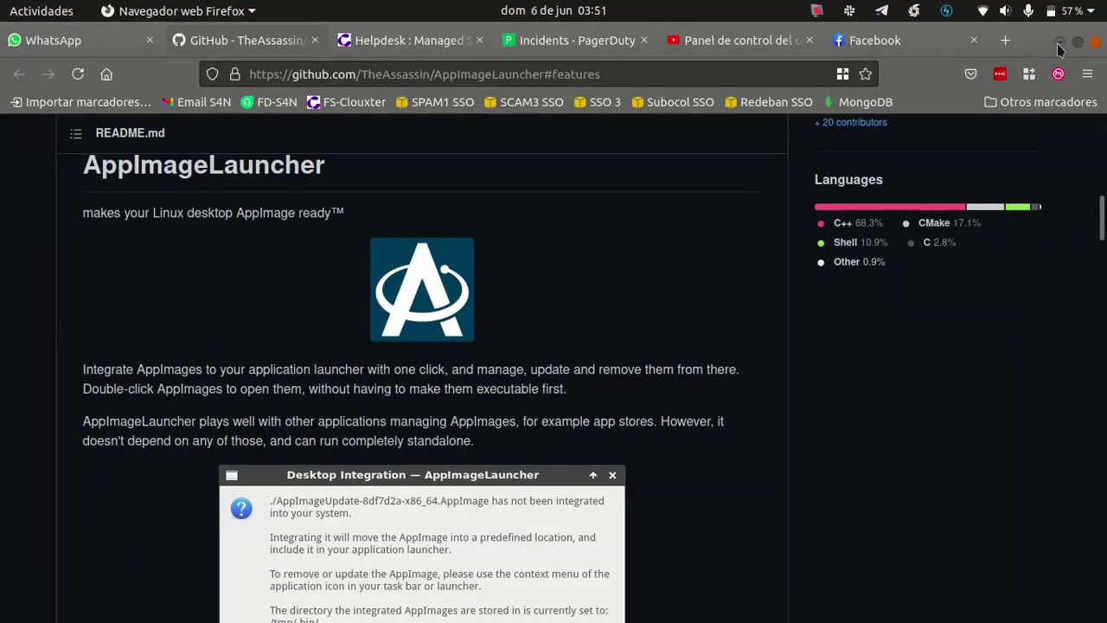
click(1060, 42)
click(1058, 32)
click(1058, 37)
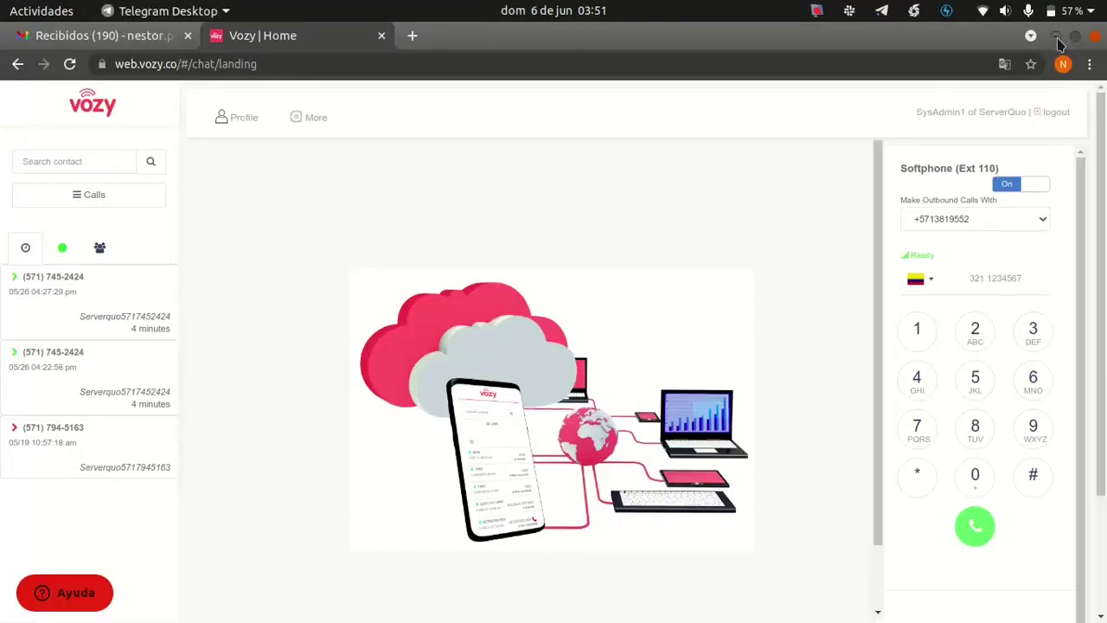
click(1058, 32)
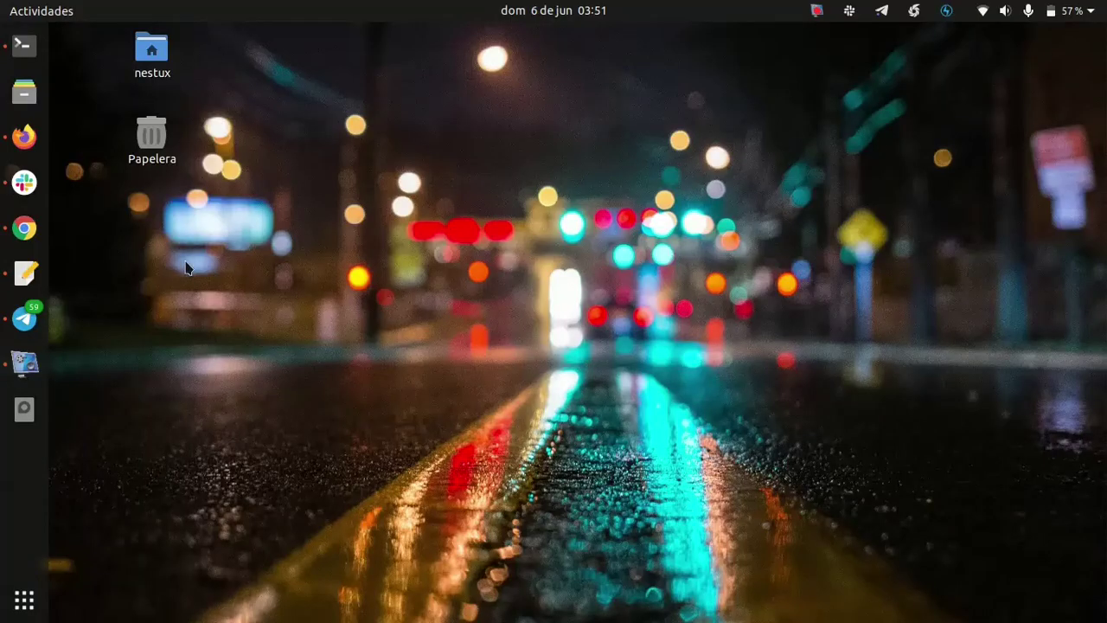
- Reopen Documentos/AppImages, view the available actions for ExifCleaner-3.3.1.AppImage without choosing one, and close the folder window
click(41, 108)
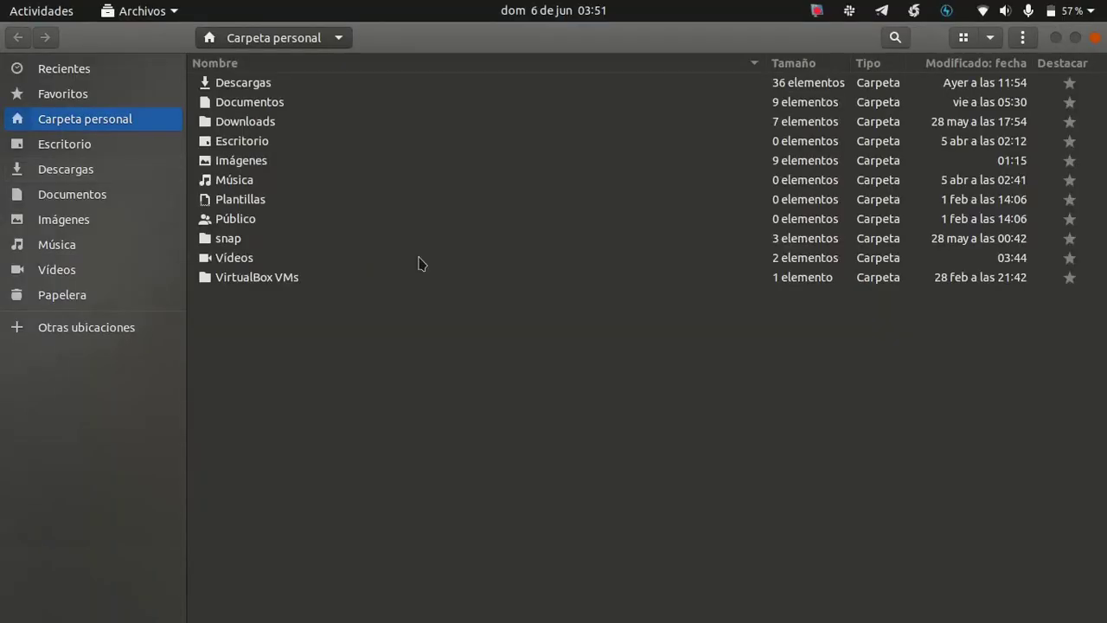
double_click(263, 104)
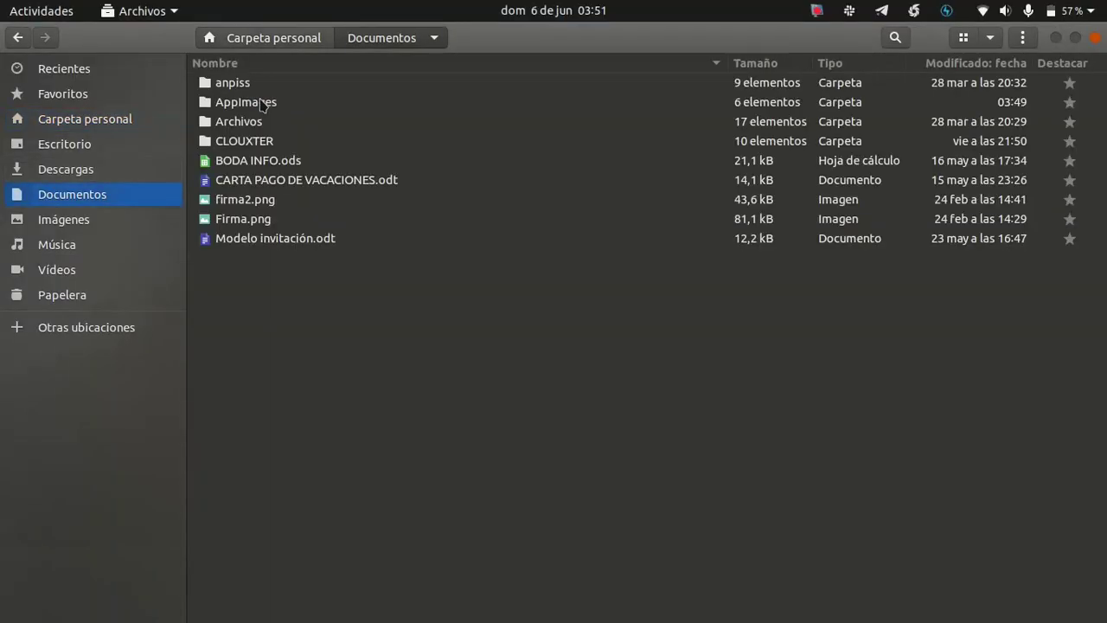
double_click(266, 102)
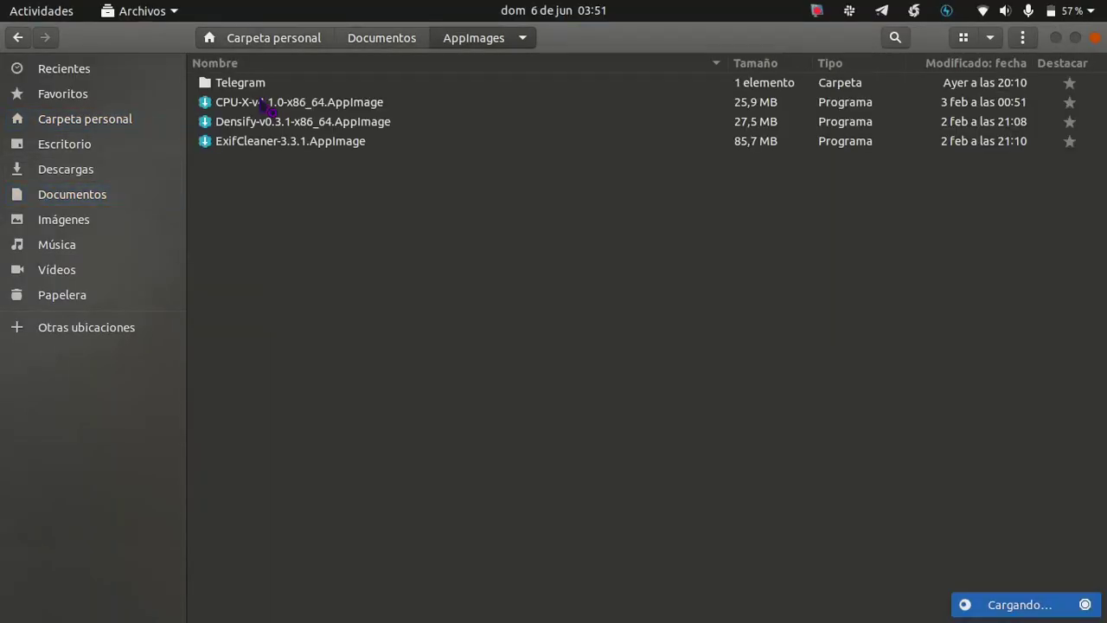
click(243, 145)
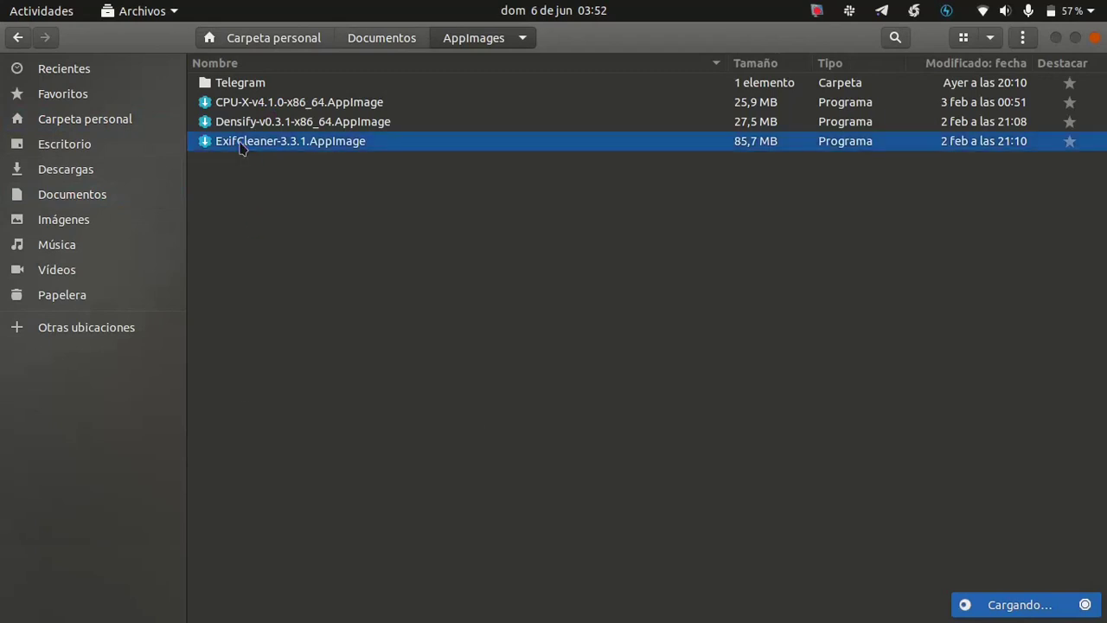
right_click(242, 145)
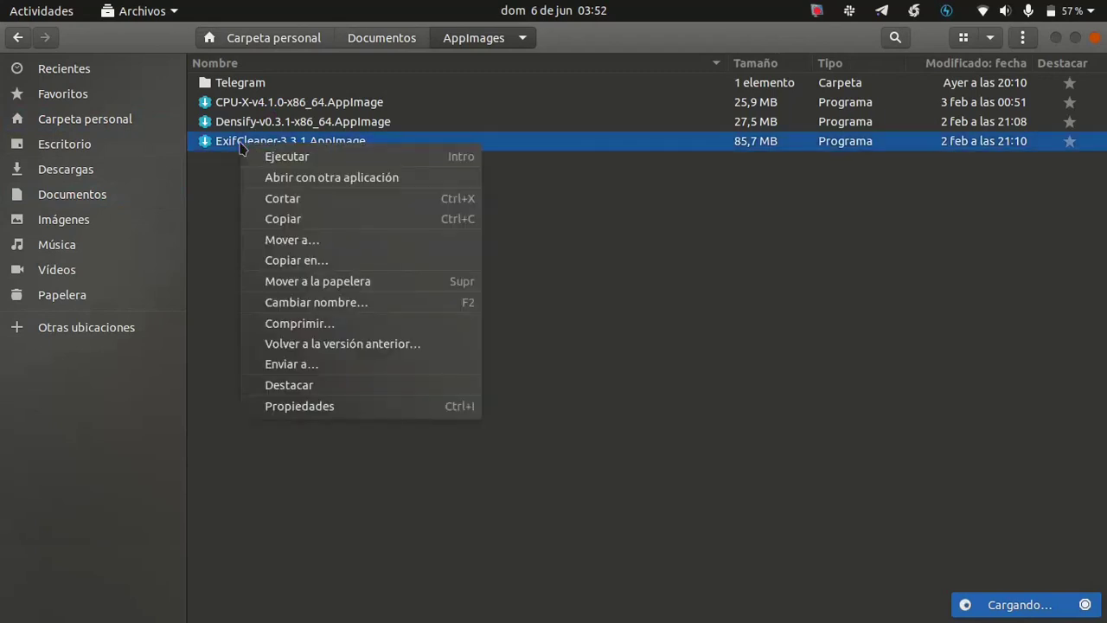
click(214, 181)
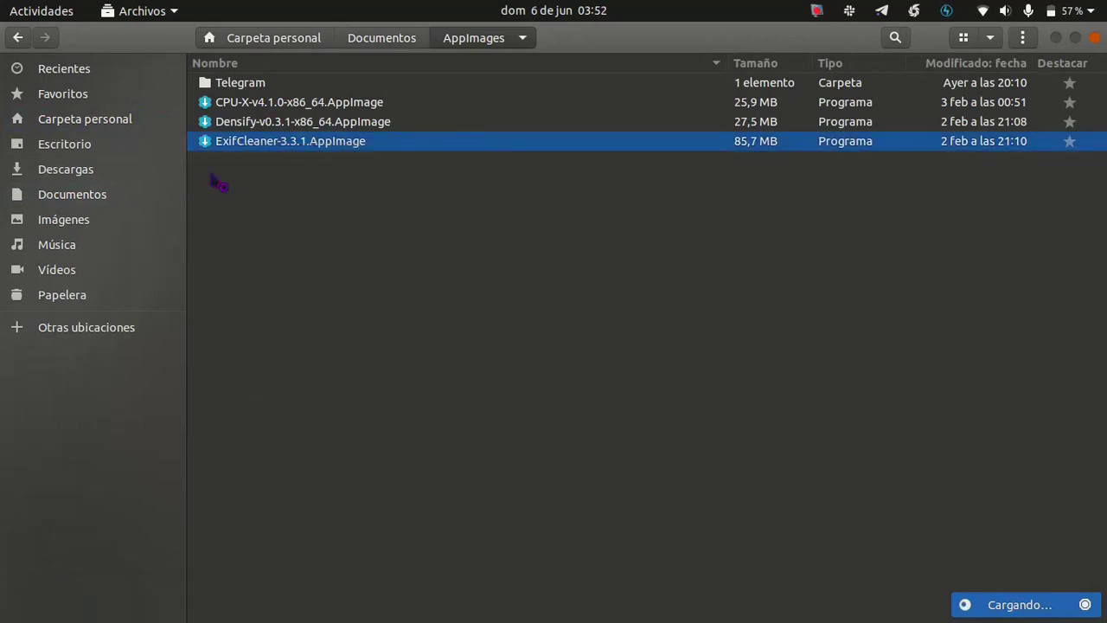
click(1095, 38)
- Search the applications for "bal" and launch balenaEtcher from its launcher
key(super)
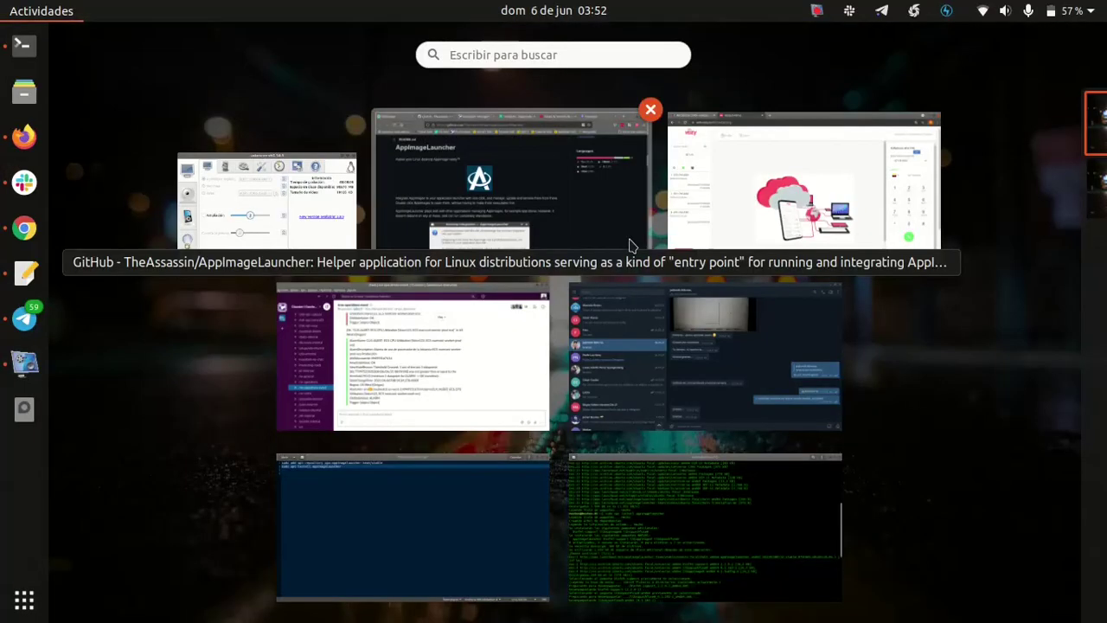
text(ball)
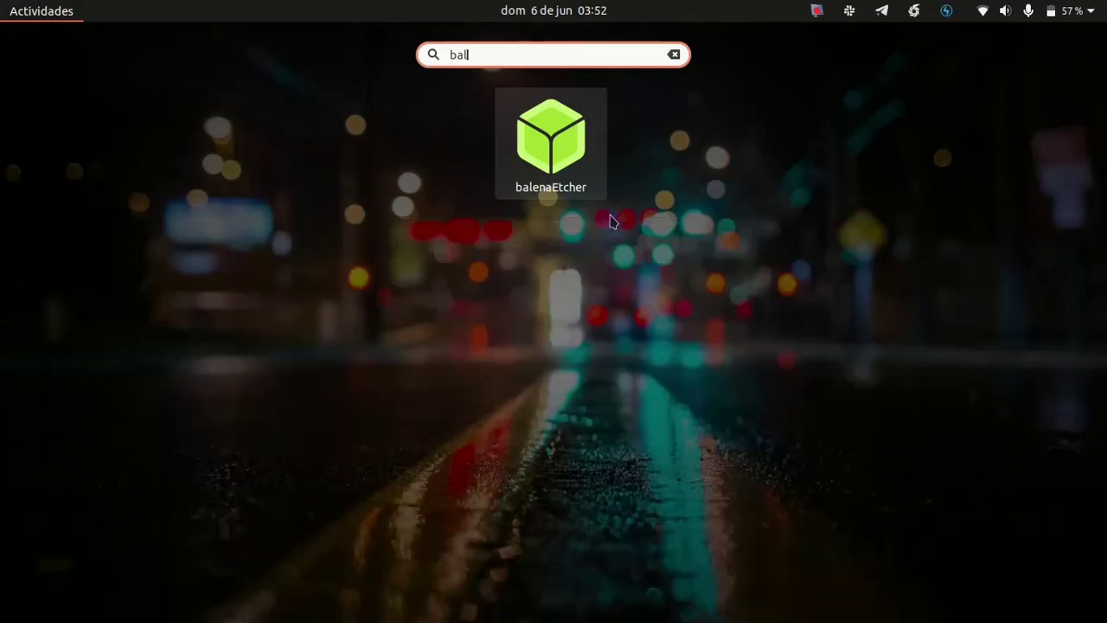
click(568, 156)
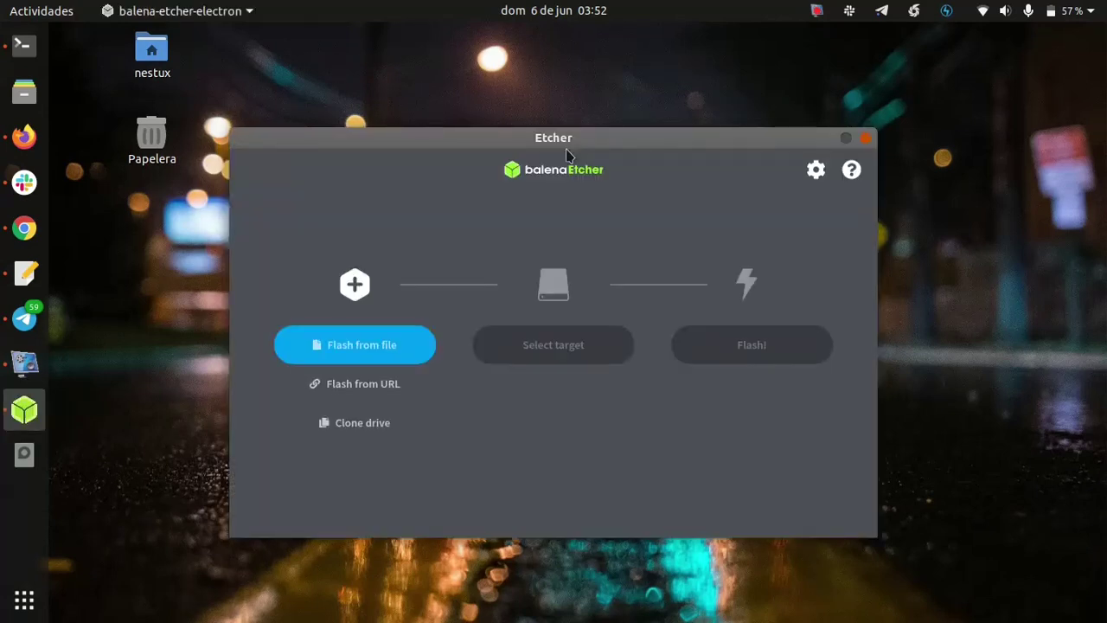
- Search the applications for "exi" and launch ExifCleaner from its launcher
key(super)
text(exi)
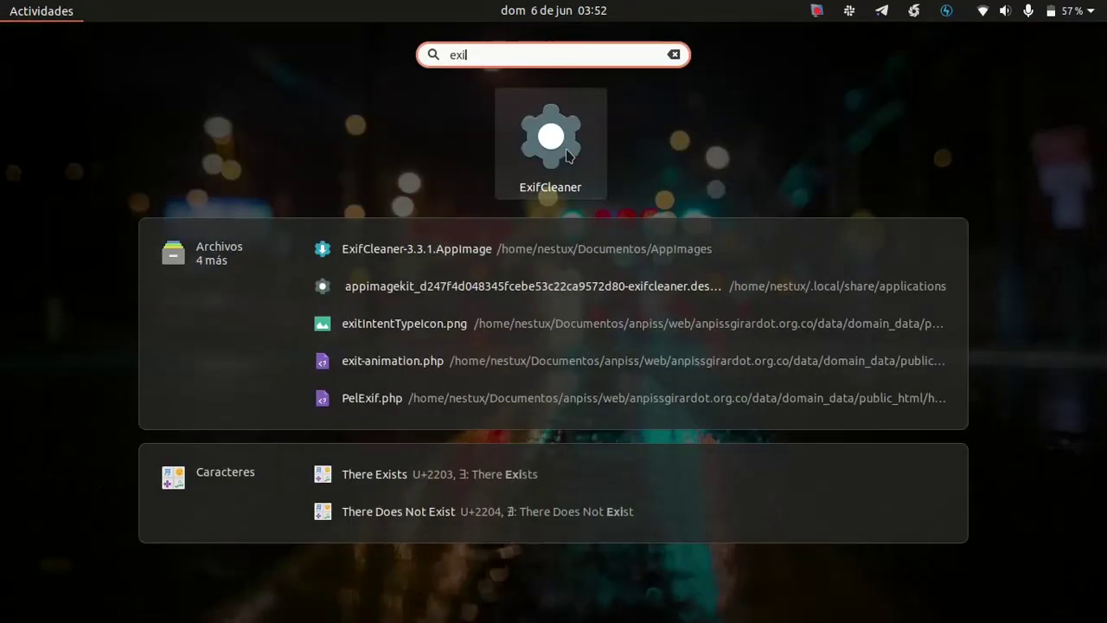
click(566, 154)
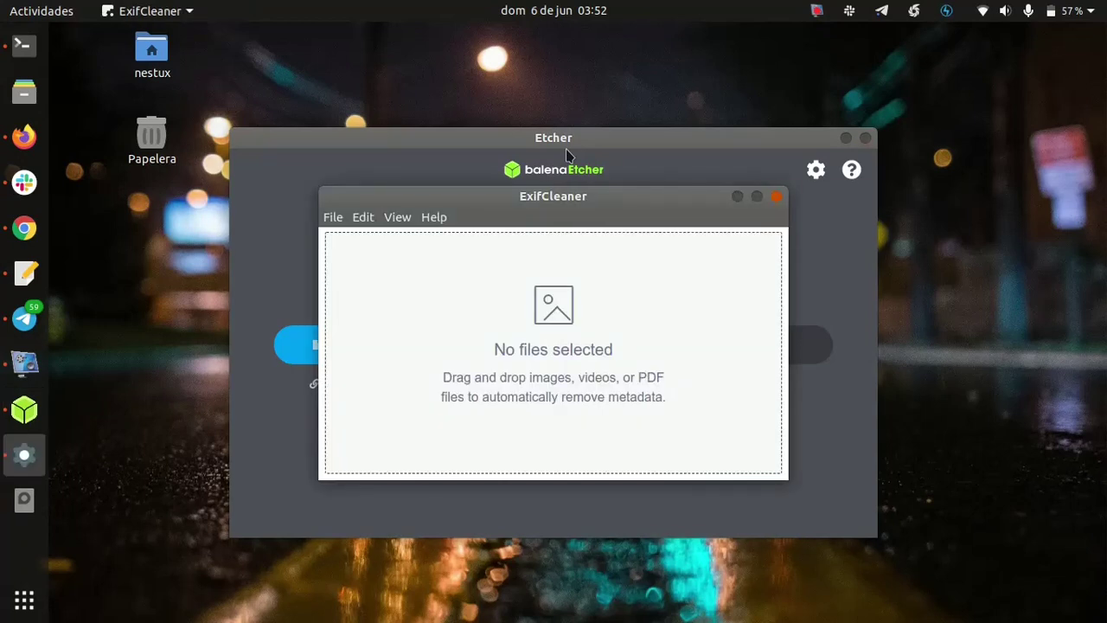
- Move the ExifCleaner and Etcher windows apart to view both, and close them
drag(491, 203, 306, 78)
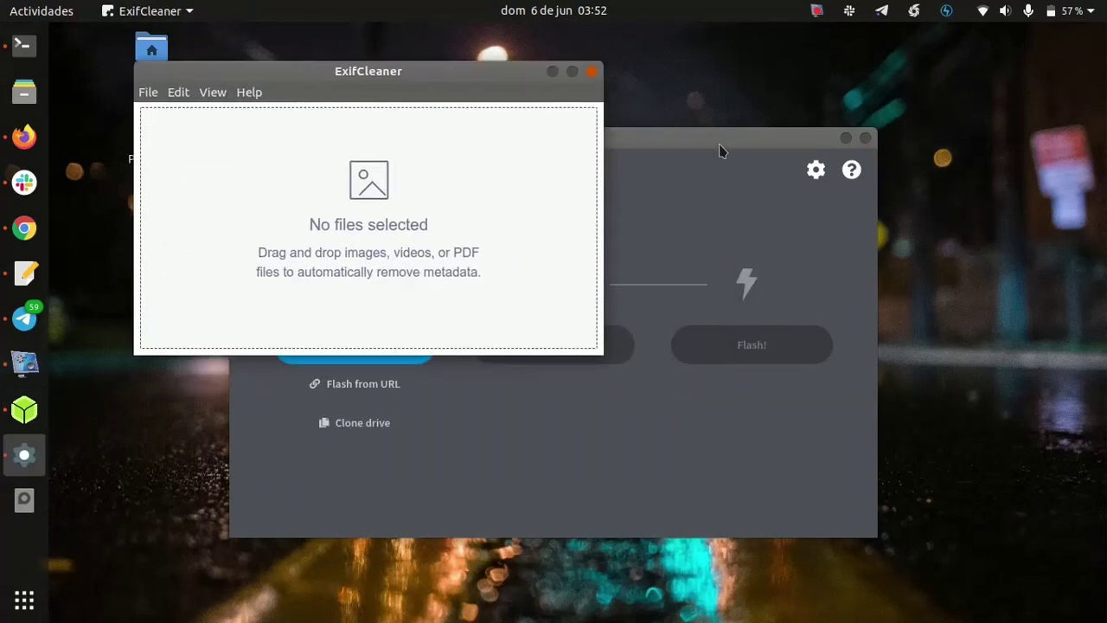
drag(718, 152, 830, 147)
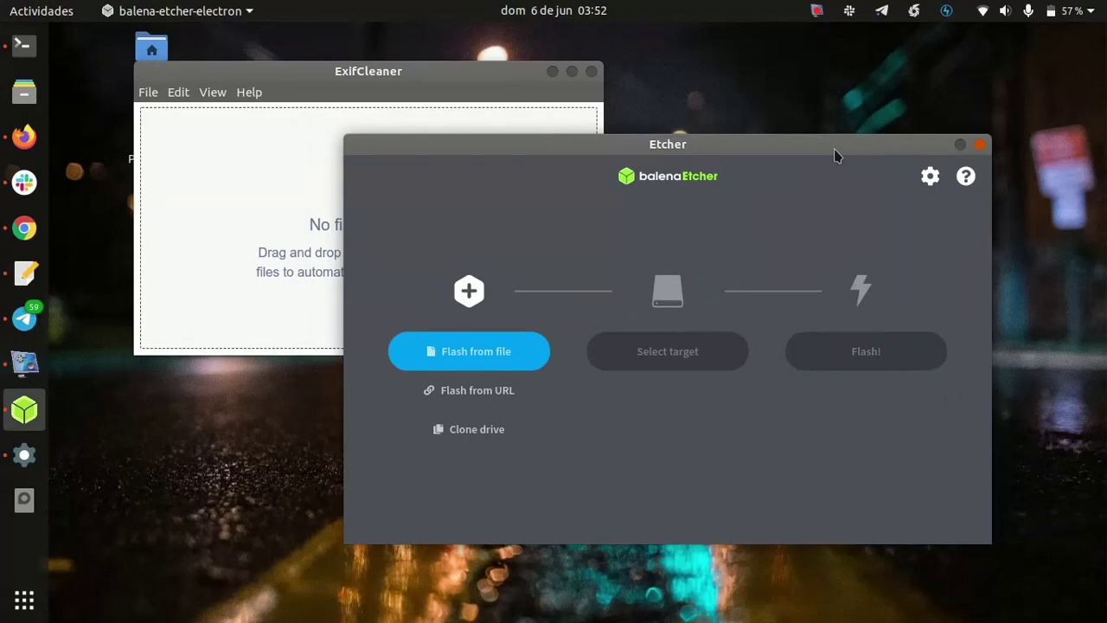
click(981, 145)
click(592, 73)
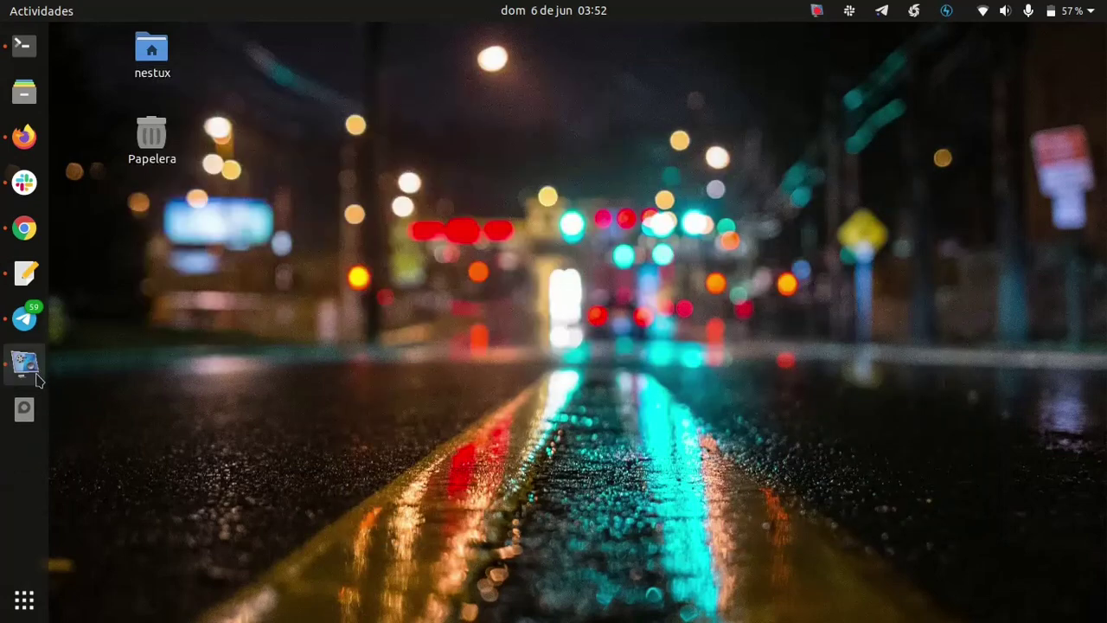
- Browse all pages of installed applications to check for the launchers of the integrated AppImages
key(super+a)
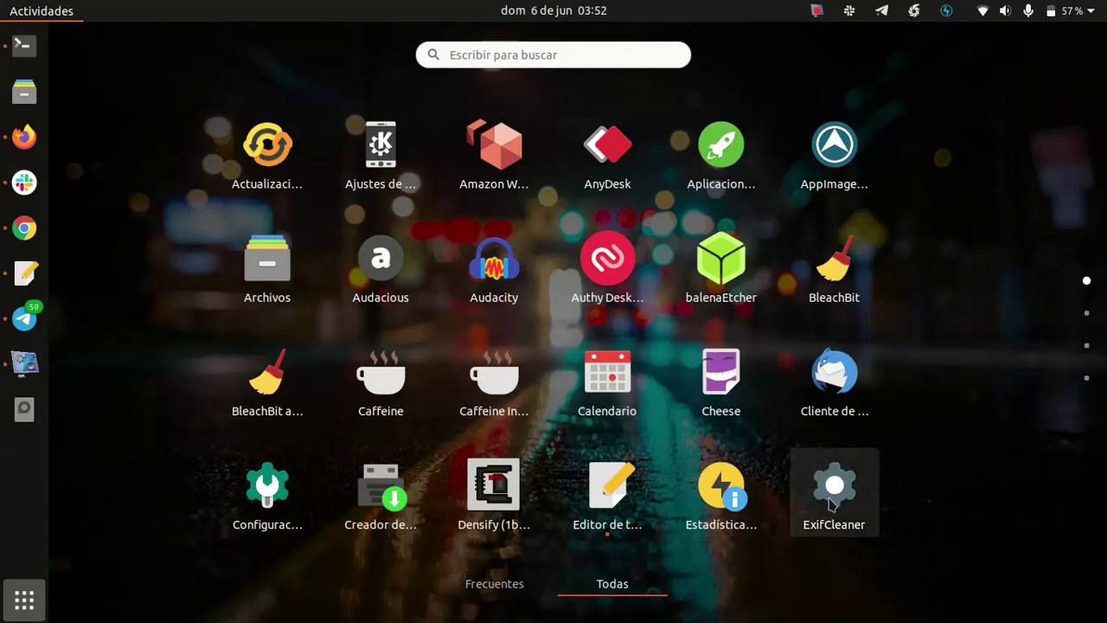
scroll(832, 489, down, 1)
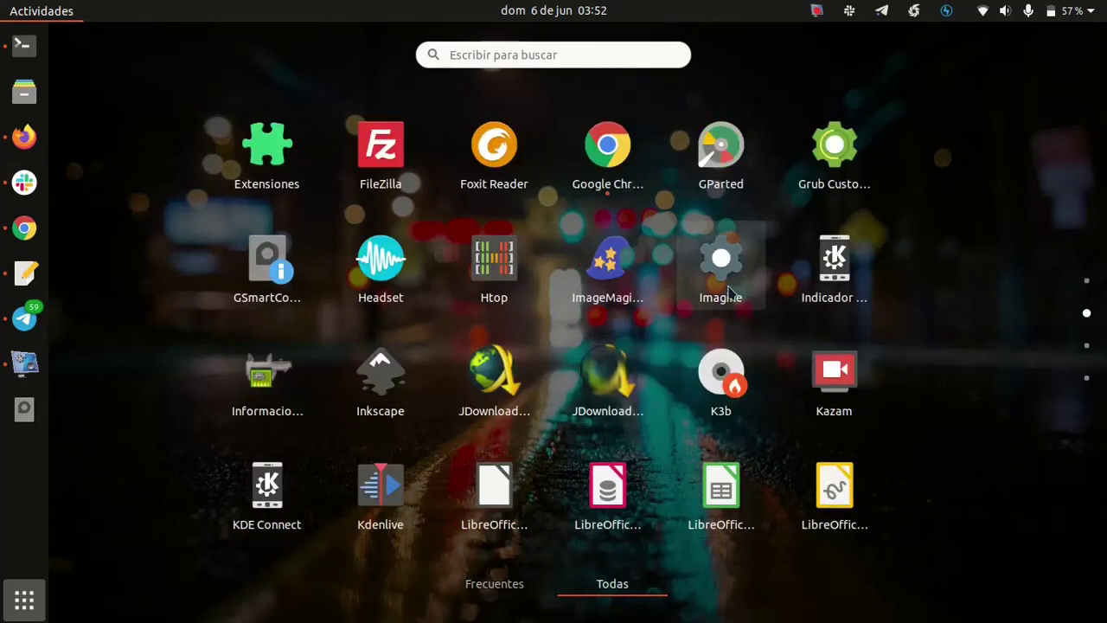
scroll(729, 291, down, 1)
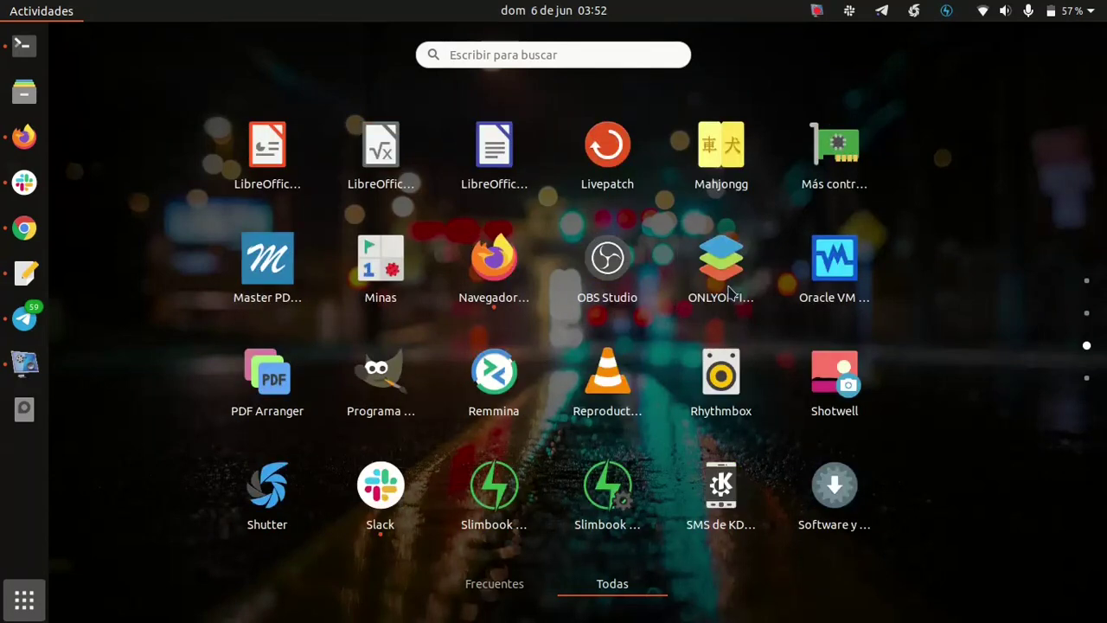
scroll(438, 388, down, 1)
scroll(378, 371, up, 1)
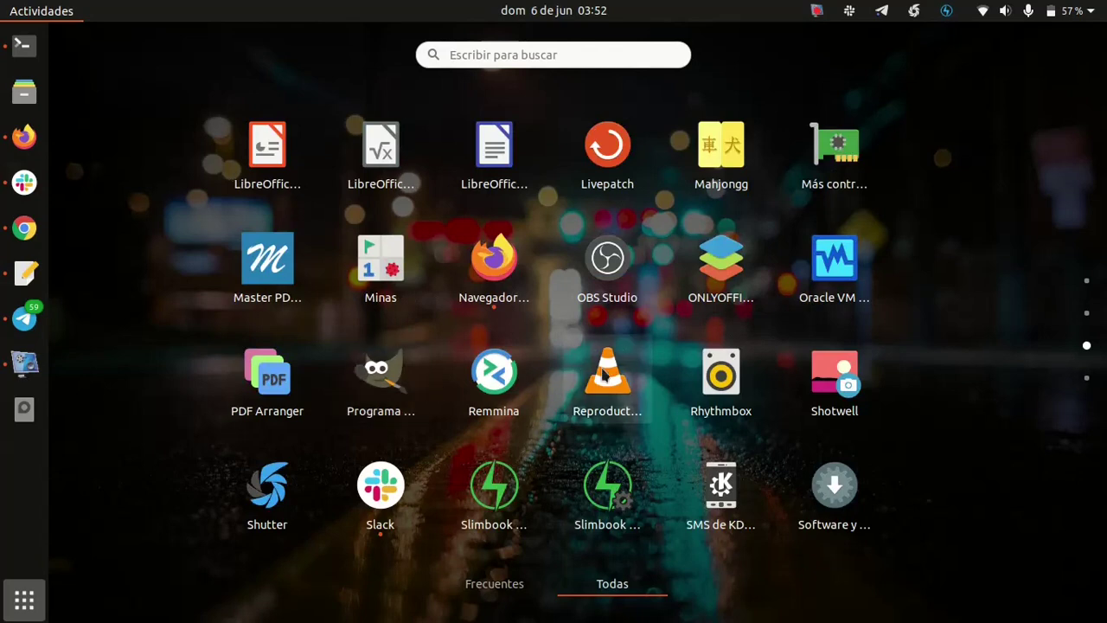
scroll(629, 372, up, 1)
scroll(830, 372, up, 1)
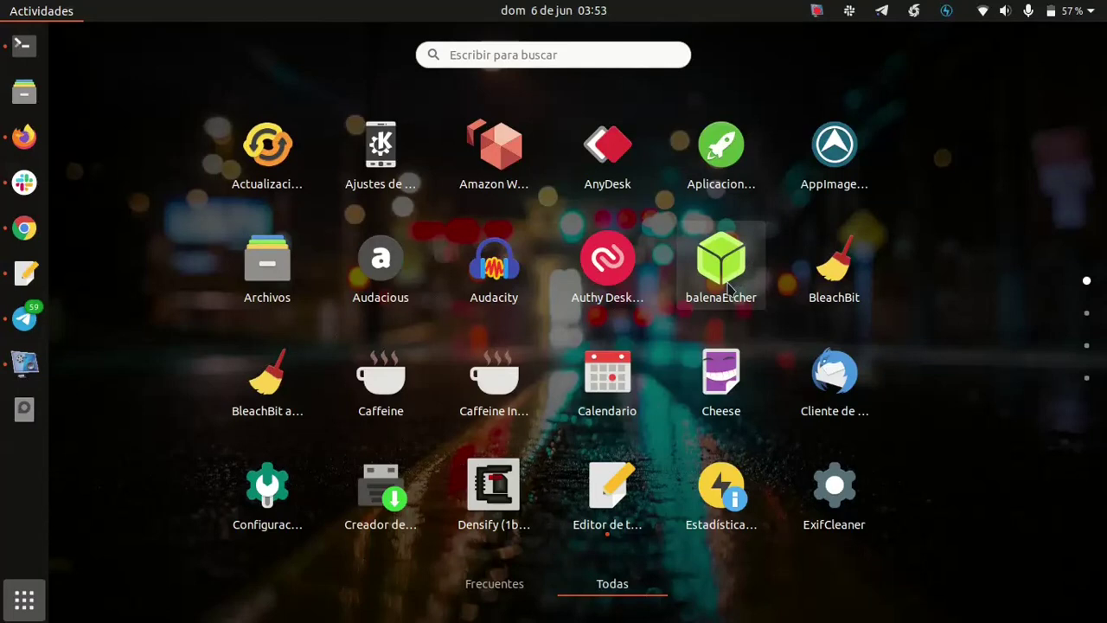
scroll(727, 286, down, 1)
scroll(476, 377, up, 1)
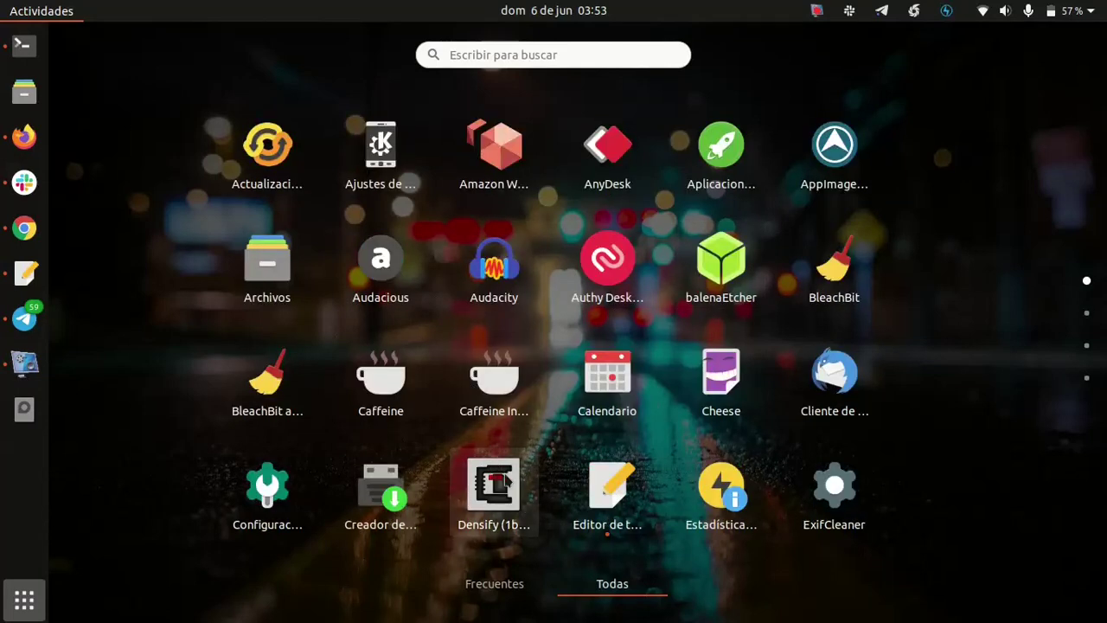
scroll(373, 439, down, 1)
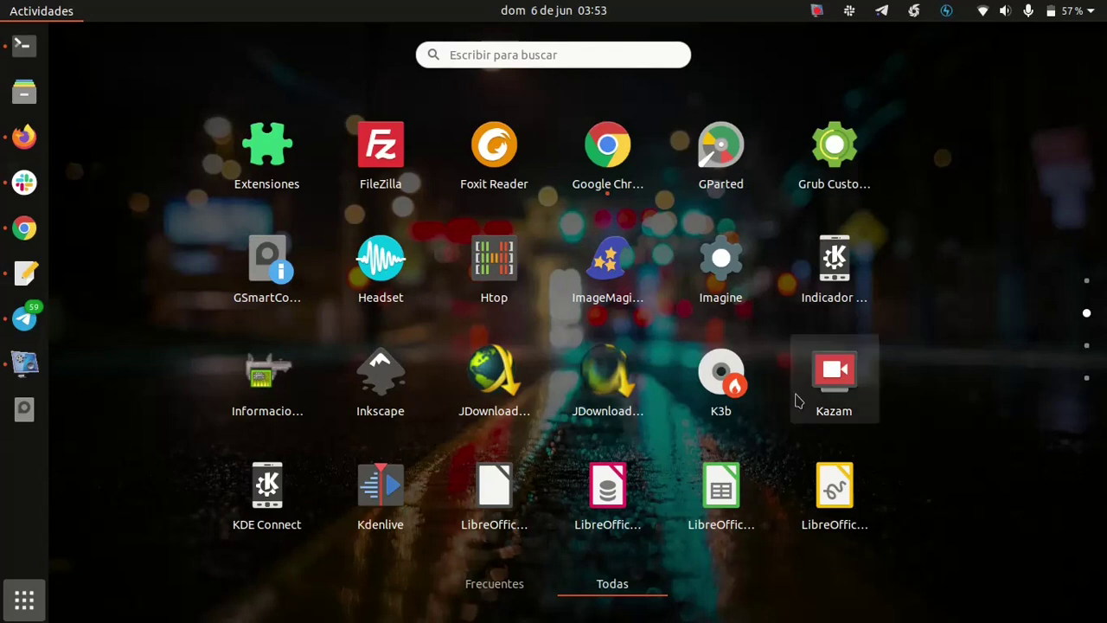
scroll(818, 395, down, 1)
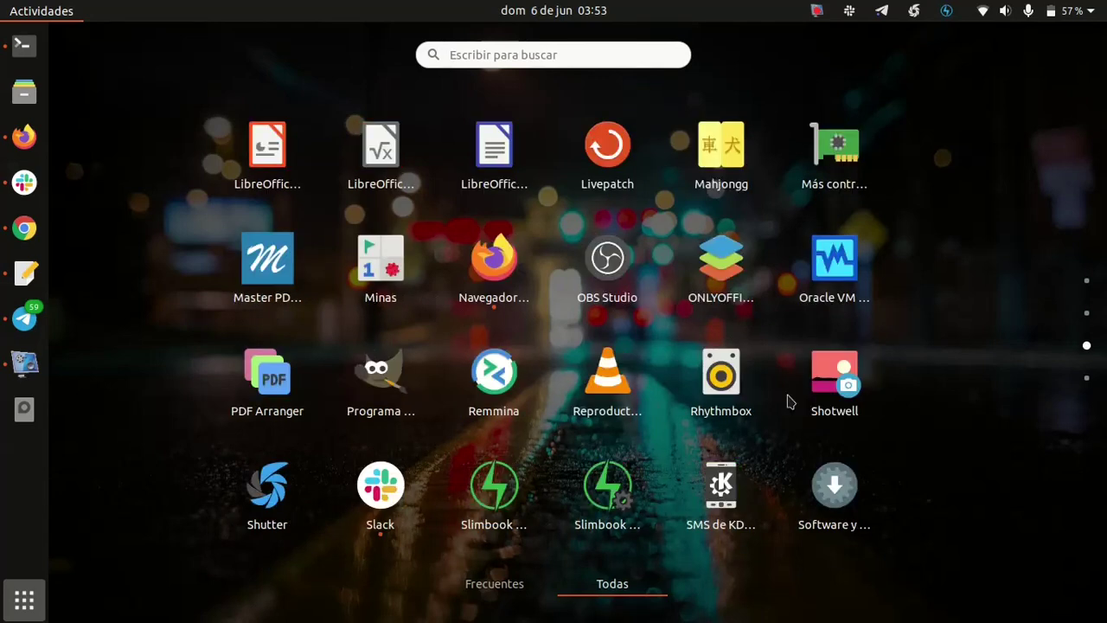
scroll(789, 401, down, 1)
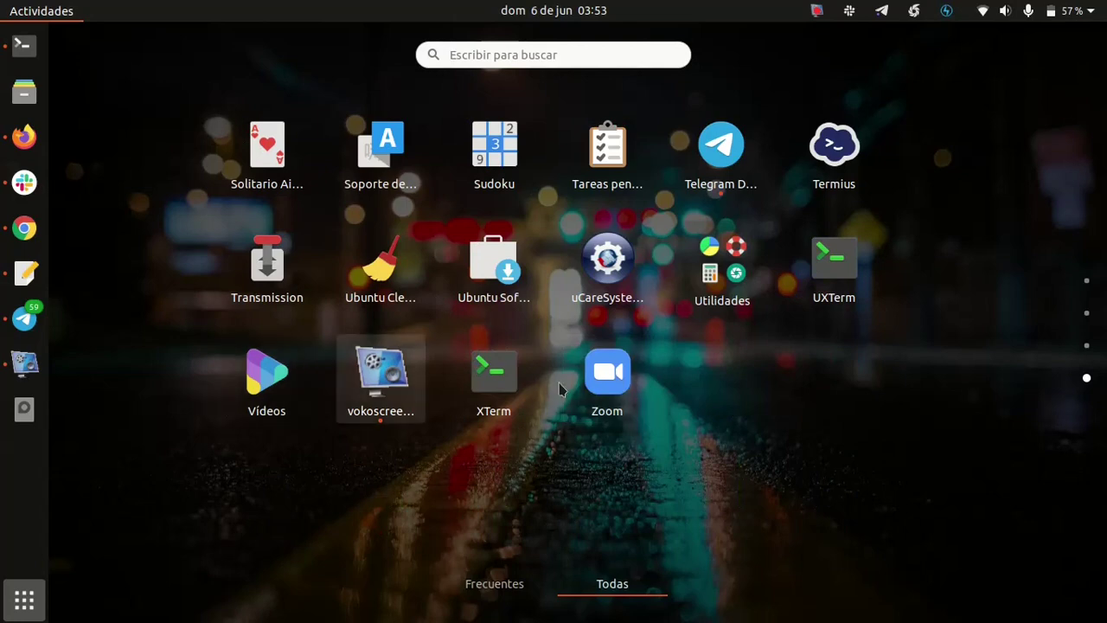
- Leave the applications overview for the desktop and dismiss the notification shown there
click(375, 379)
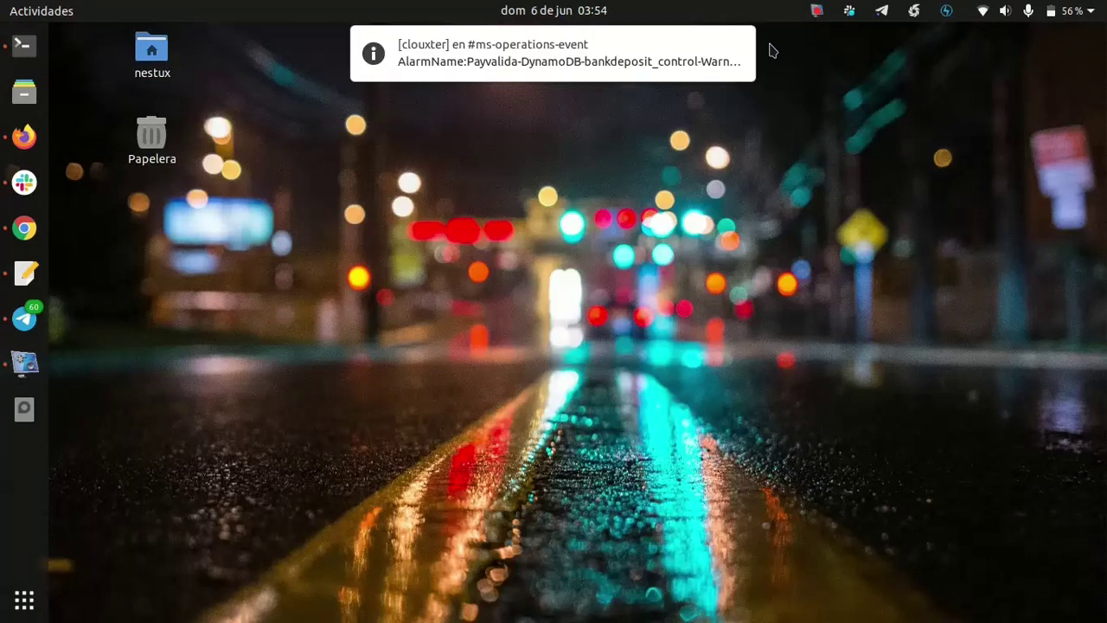
click(737, 49)
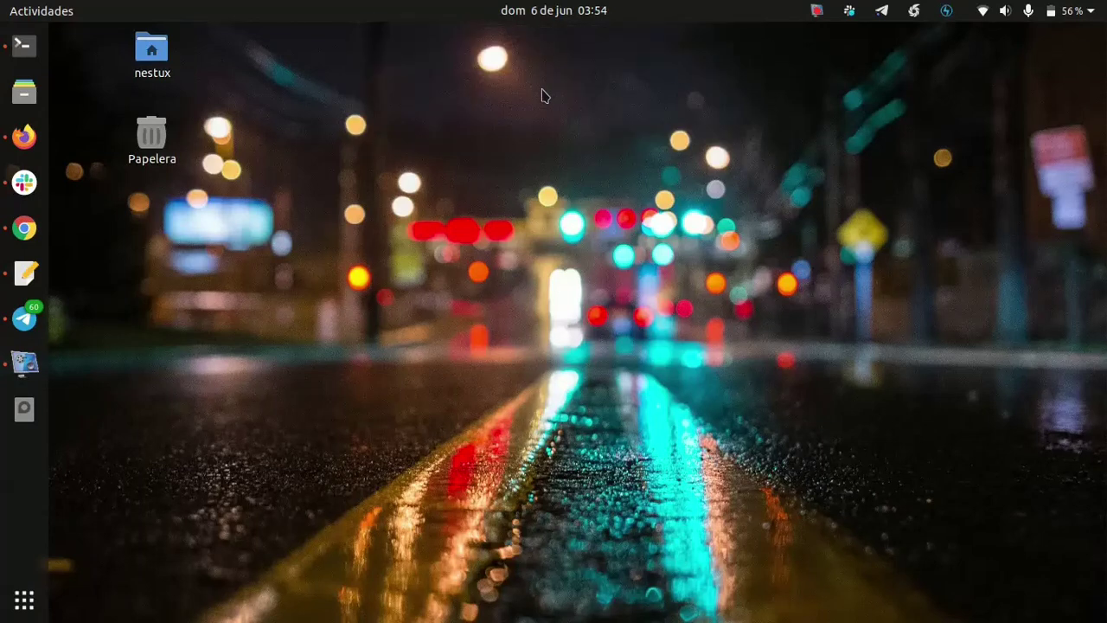